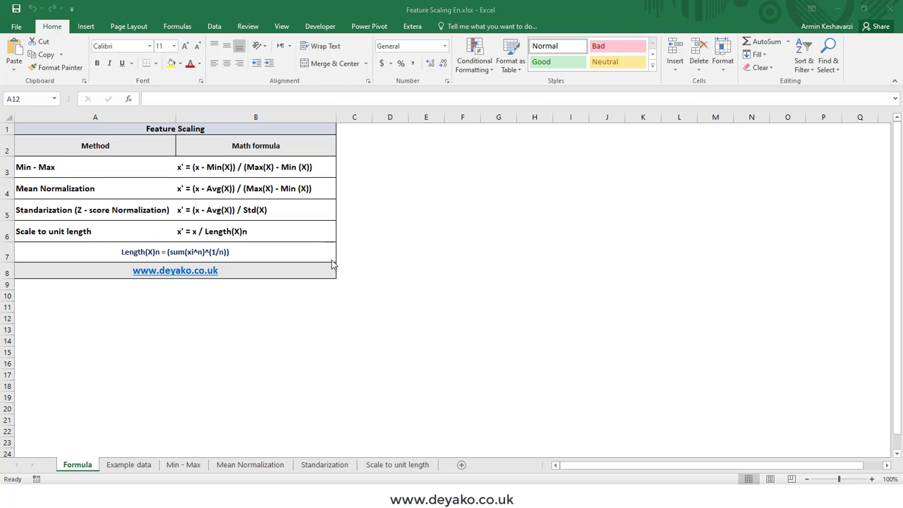
Examine the Example data sheet, from the full list of sample numbers to each feature column from curb-weight to price.
click(138, 464)
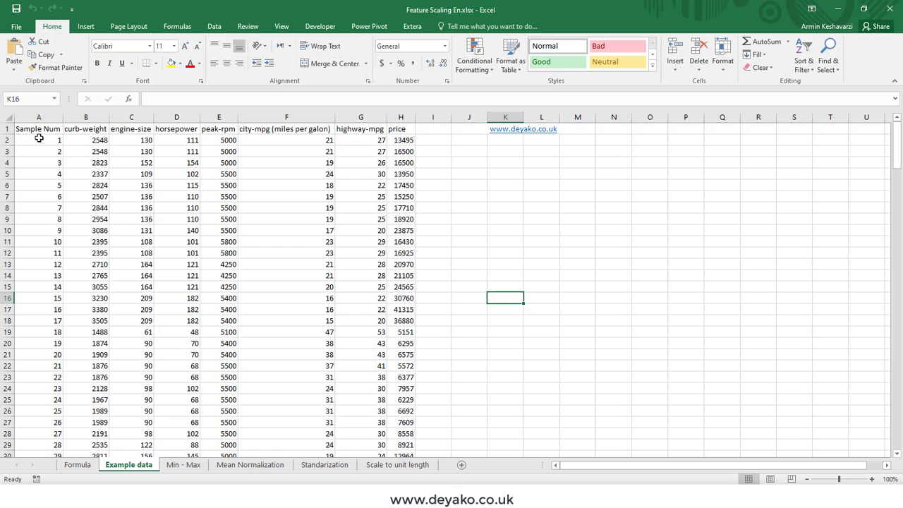
drag(39, 139, 26, 448)
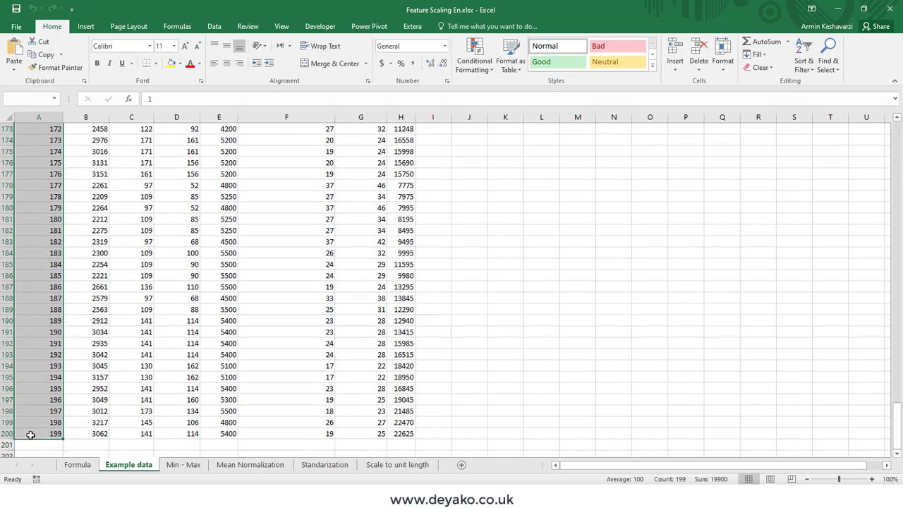
drag(896, 416, 896, 145)
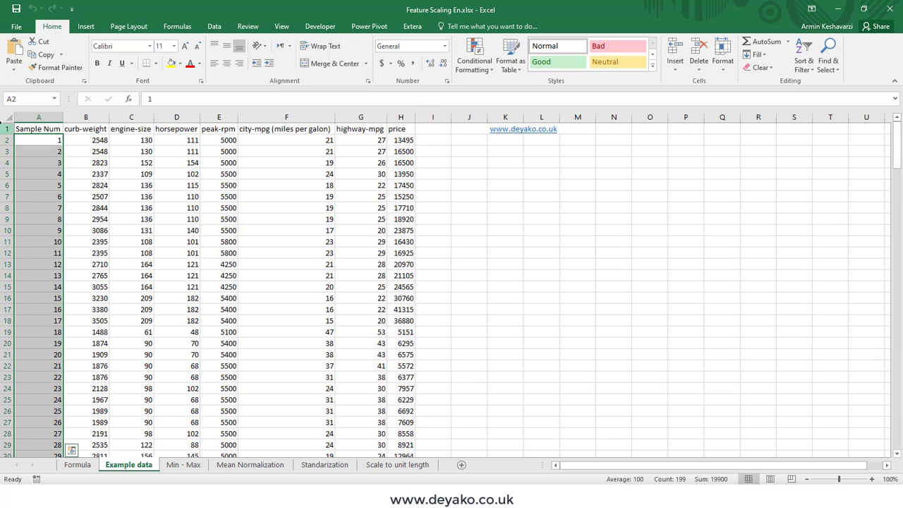
click(90, 117)
click(125, 117)
click(177, 117)
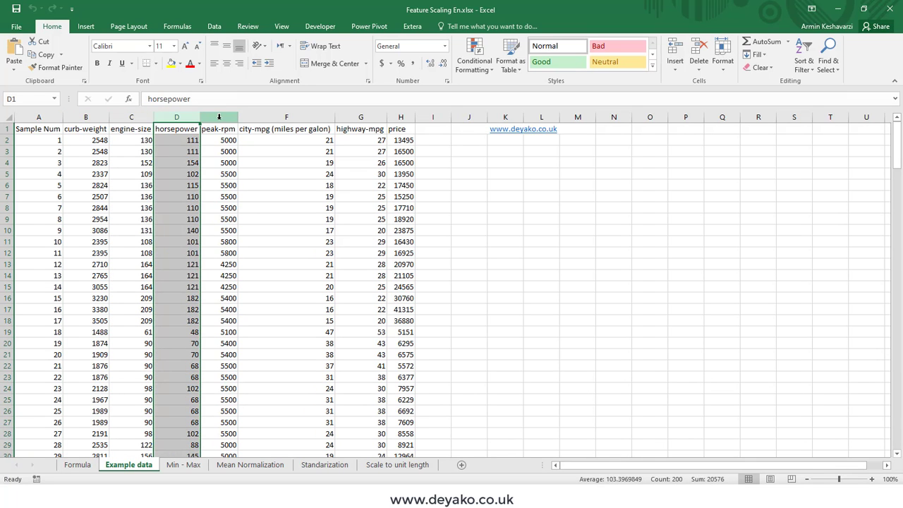
click(218, 117)
click(286, 117)
click(361, 117)
click(400, 117)
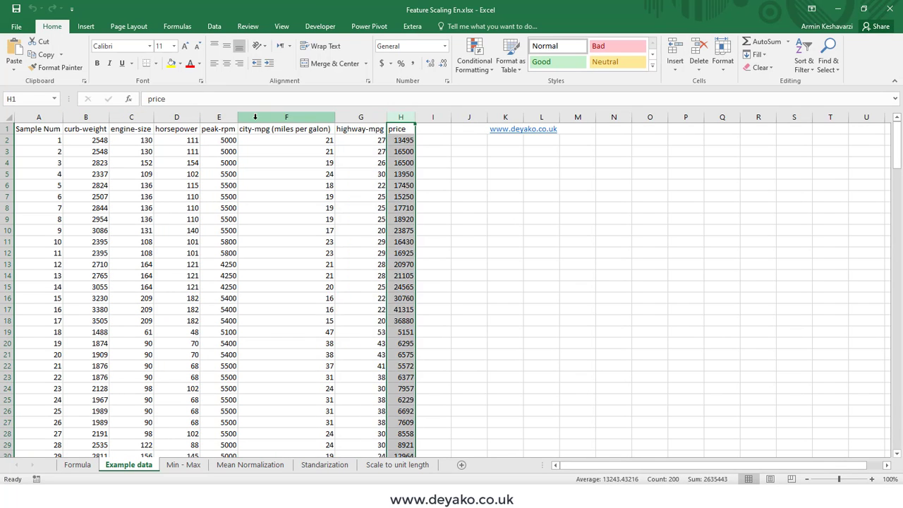
Review the feature headers from curb-weight to price in row 1, and widen the price column slightly.
click(86, 129)
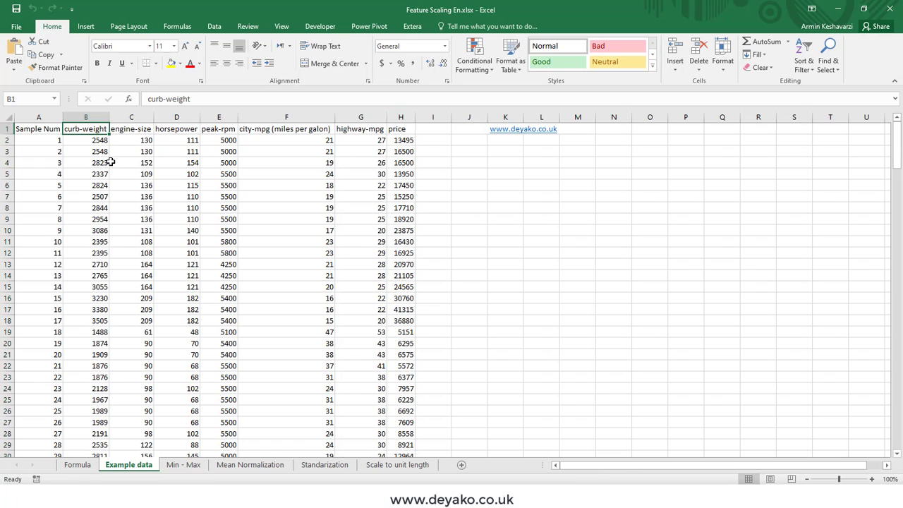
click(140, 129)
click(185, 128)
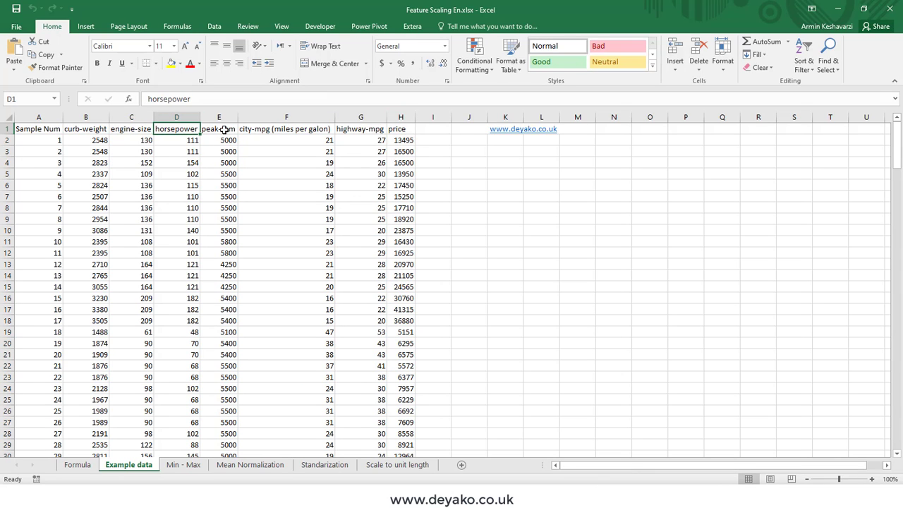
click(225, 128)
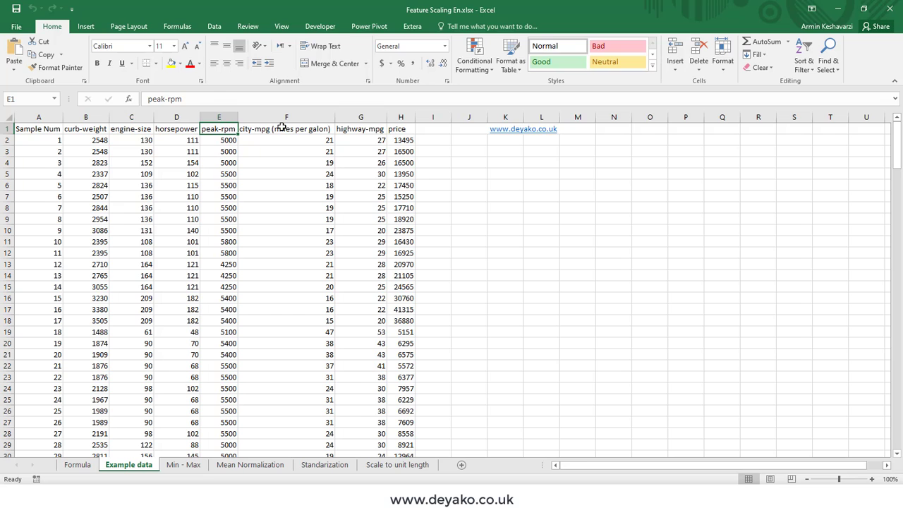
click(282, 127)
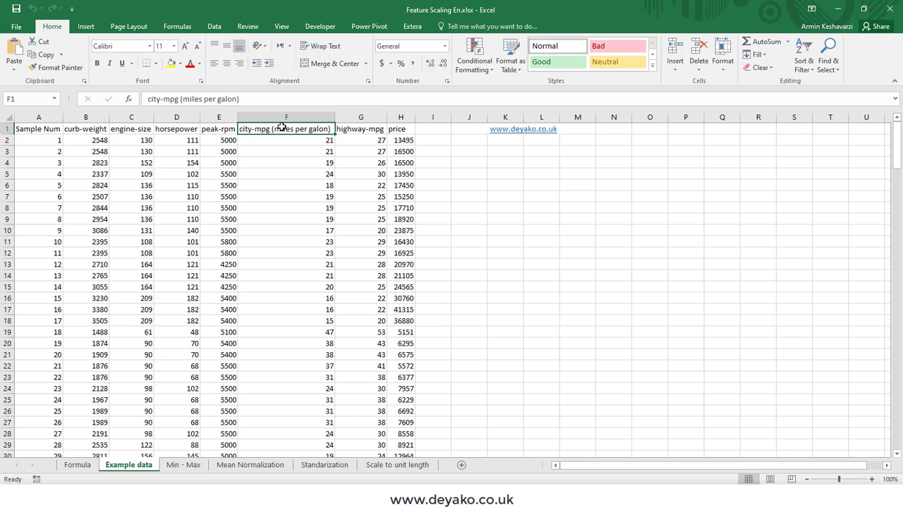
click(359, 129)
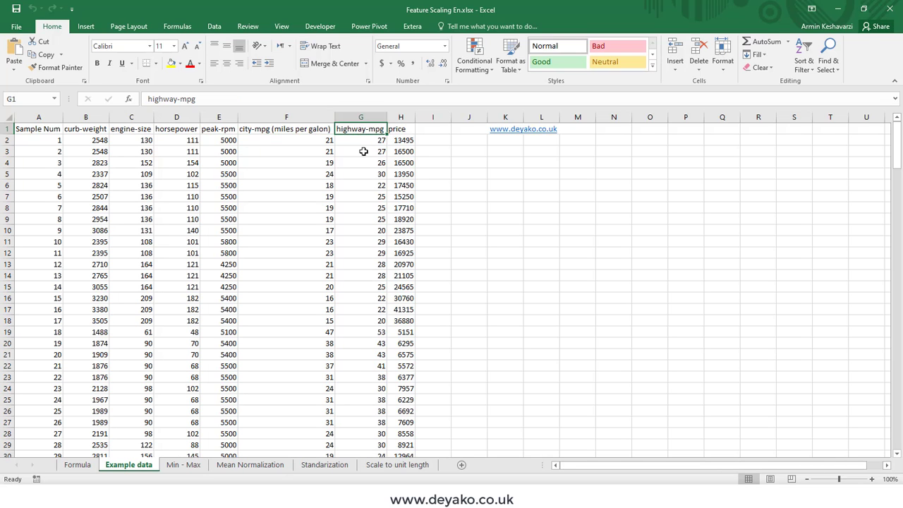
click(400, 130)
drag(415, 117, 429, 114)
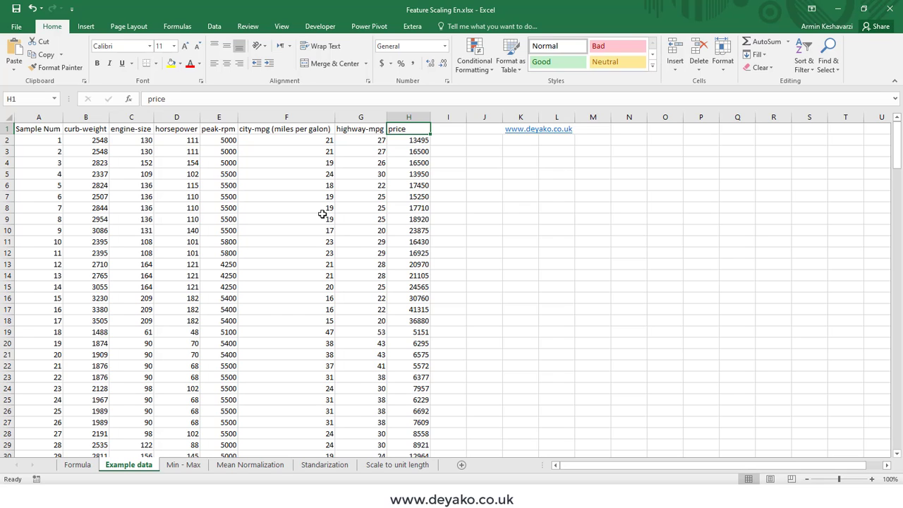
Compare the value ranges of the curb-weight, peak-rpm and price columns with the mpg, engine-size and horsepower columns.
click(90, 140)
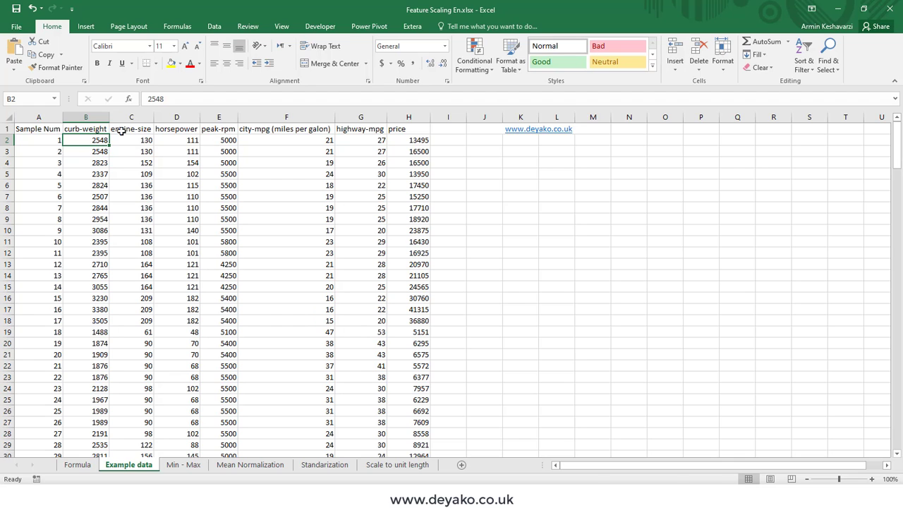
click(86, 117)
click(211, 119)
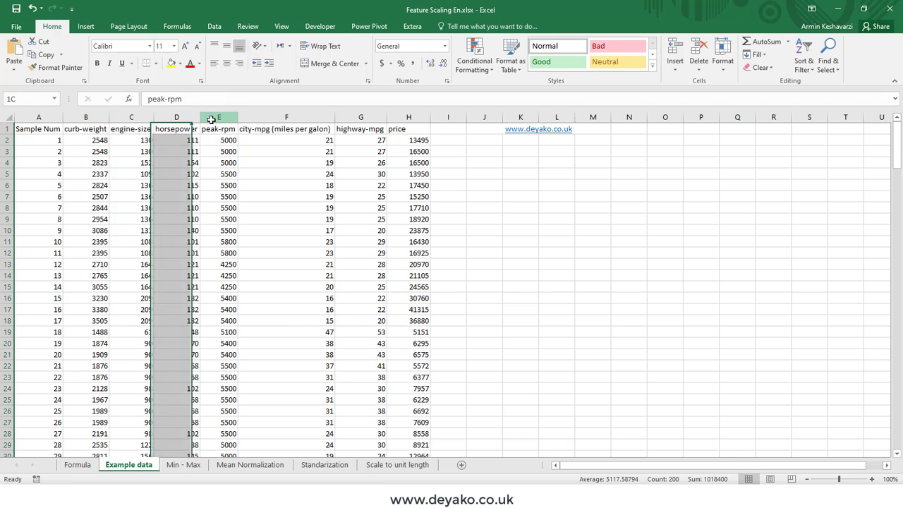
click(408, 115)
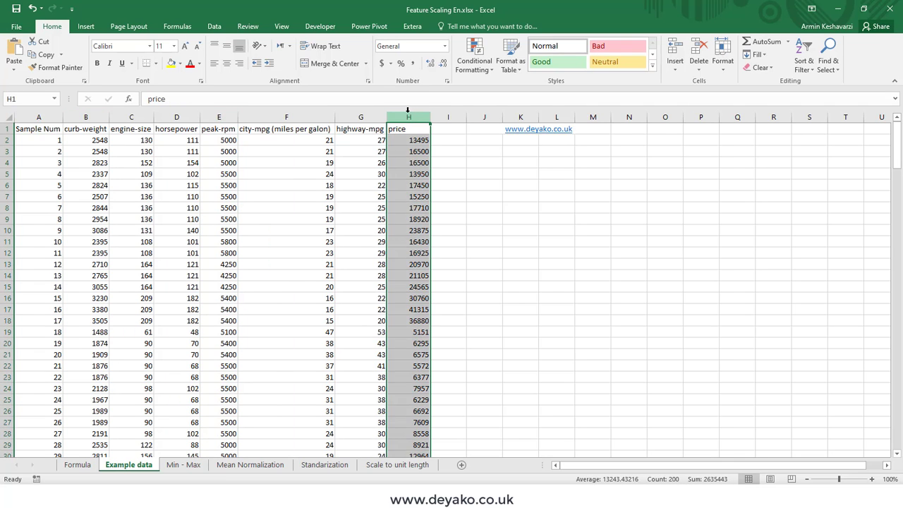
drag(361, 117, 297, 119)
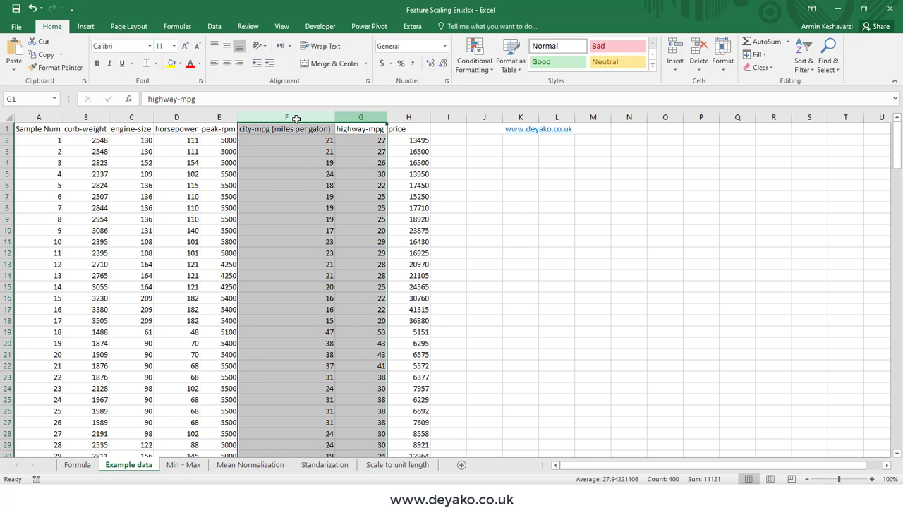
drag(131, 117, 172, 119)
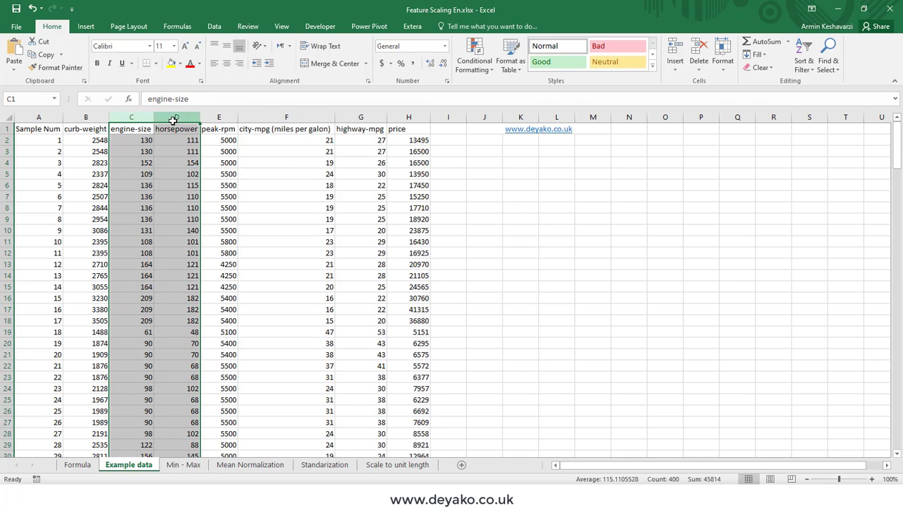
Calculate each sample's average in column I with =AVERAGE(B2:H2) in I2, filled down to the last sample row.
click(437, 141)
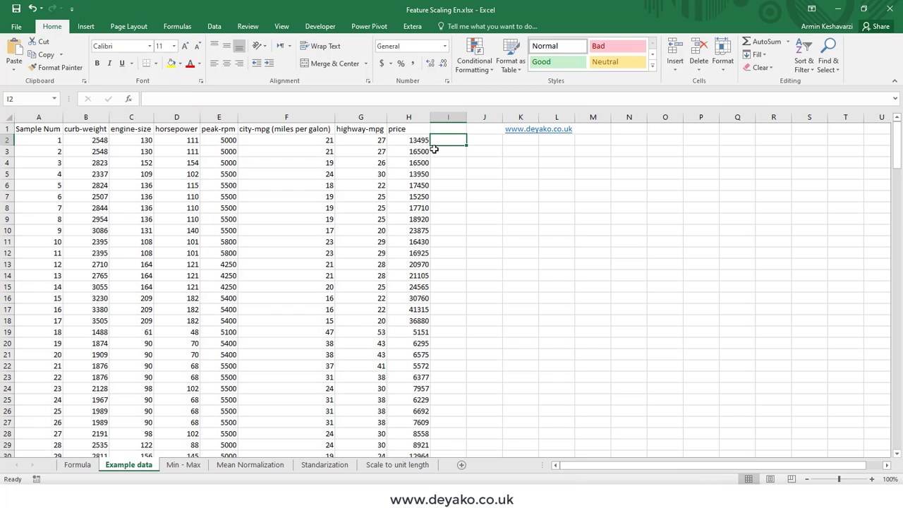
text(=av)
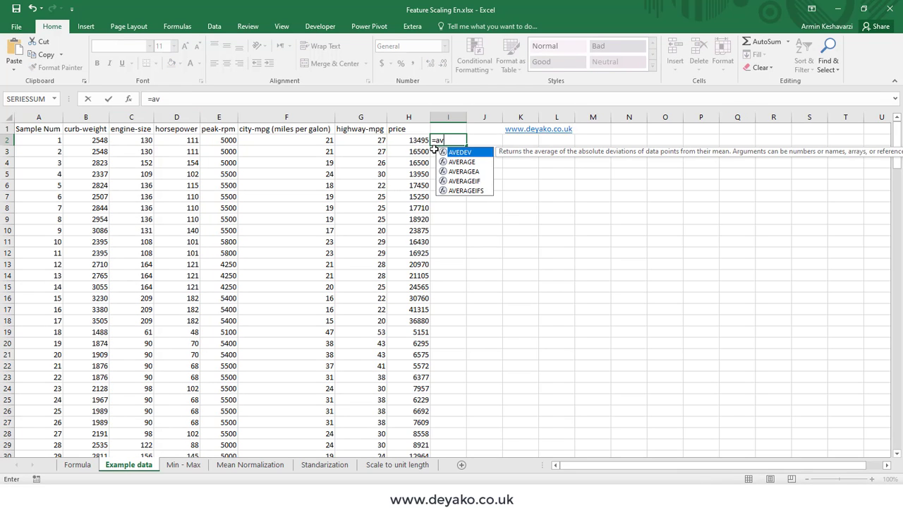
double_click(457, 162)
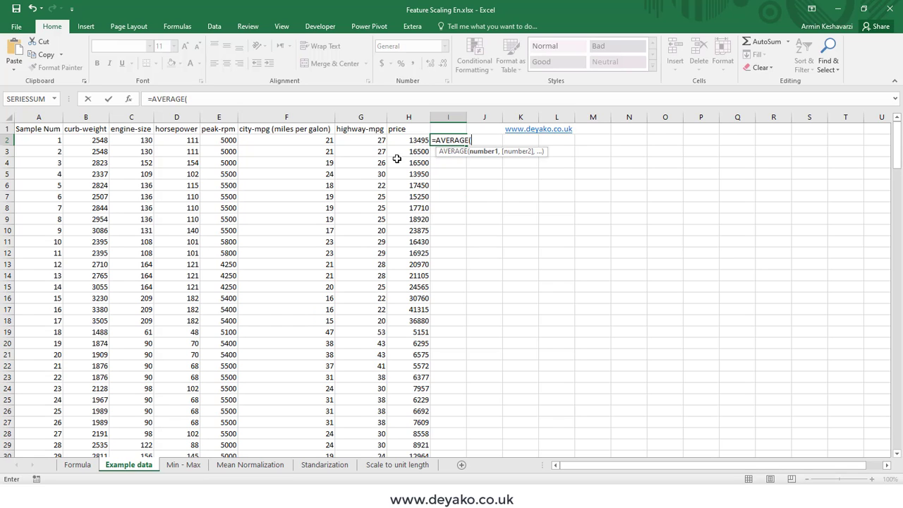
drag(97, 140, 408, 139)
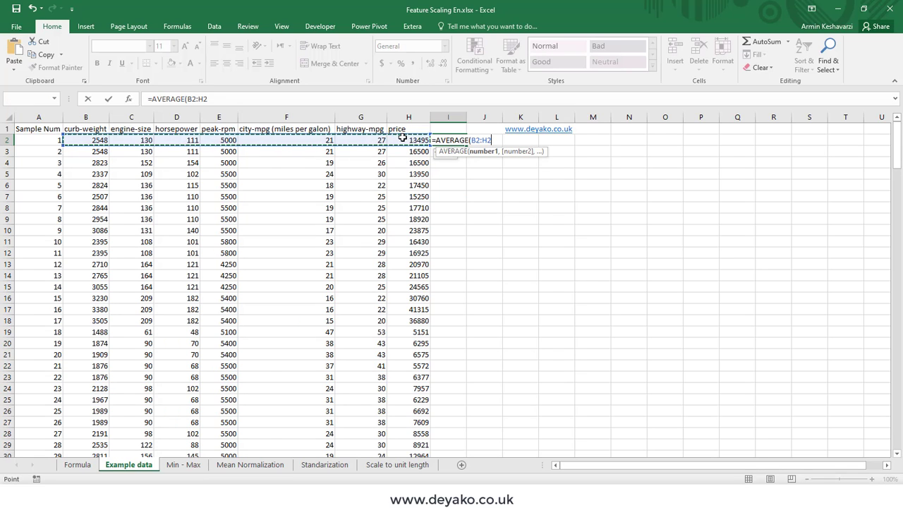
key(Return)
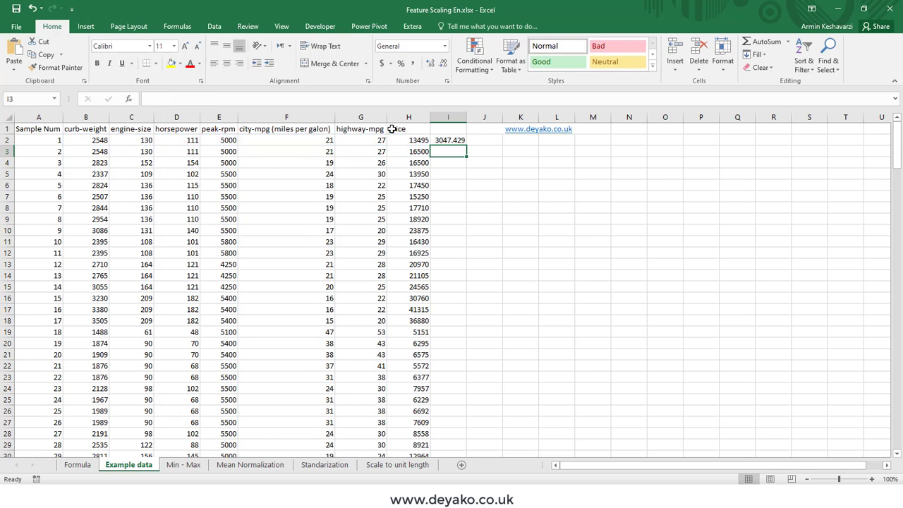
click(446, 140)
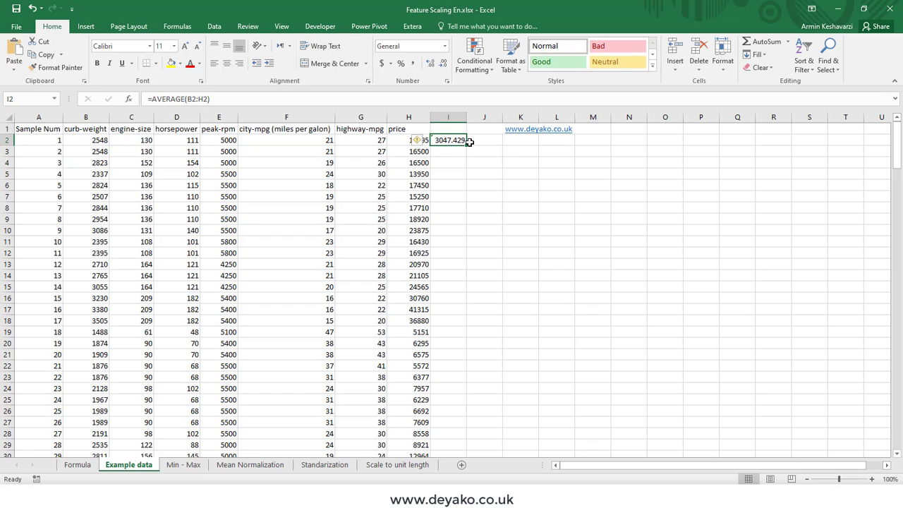
double_click(467, 145)
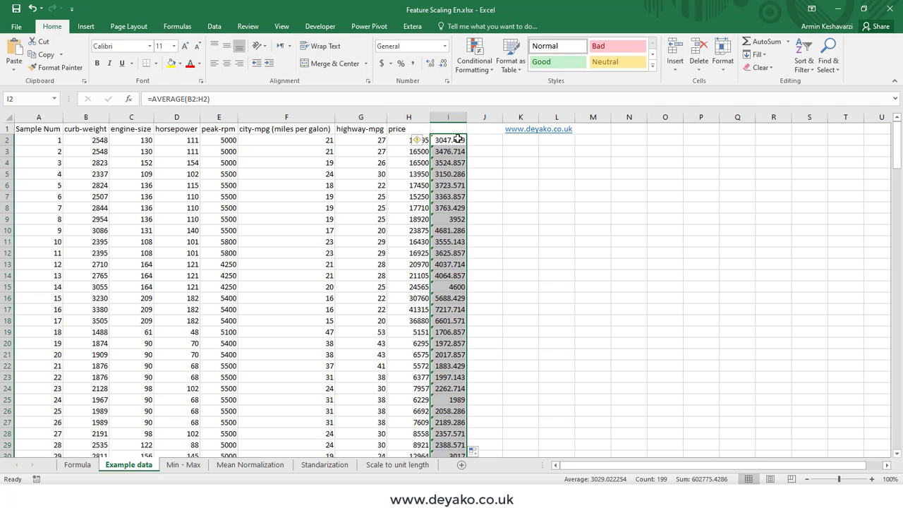
Compare the large-valued price, peak-rpm and curb-weight columns and the first sample's values B2:H2 with the average in I2.
click(405, 116)
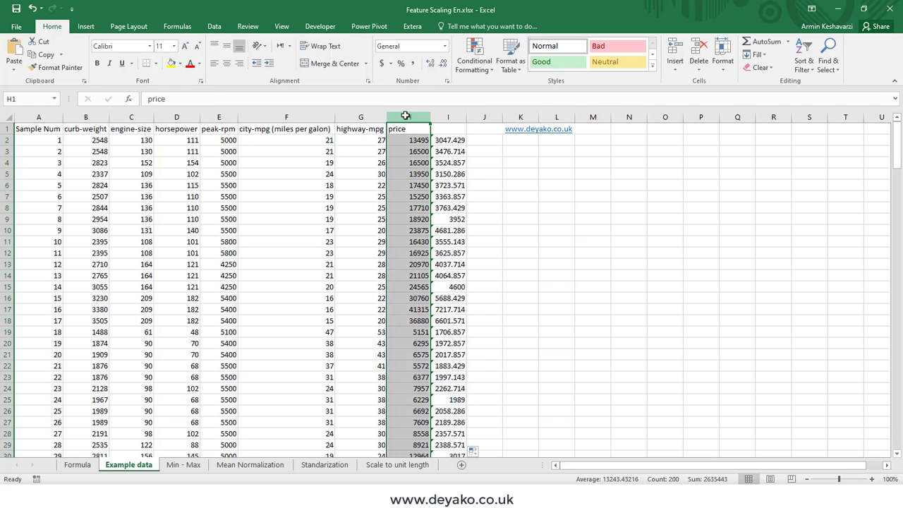
ctrl+click(219, 117)
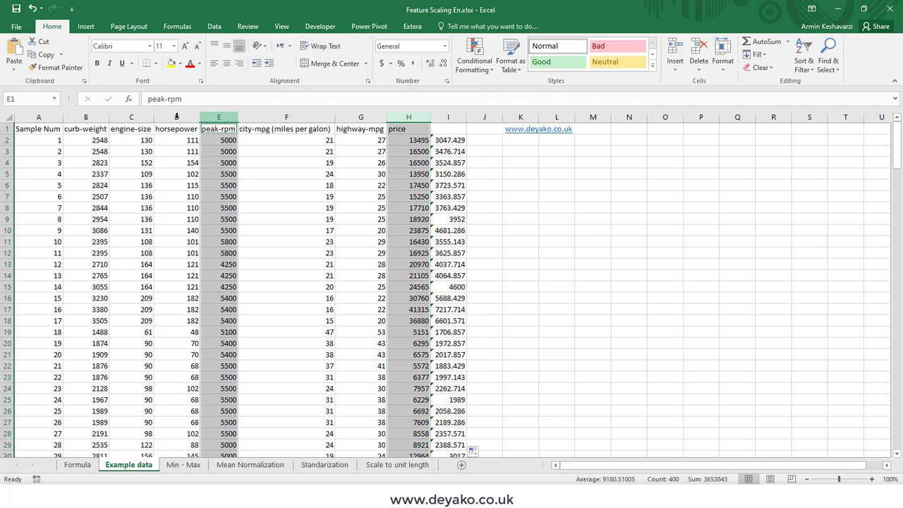
ctrl+click(86, 117)
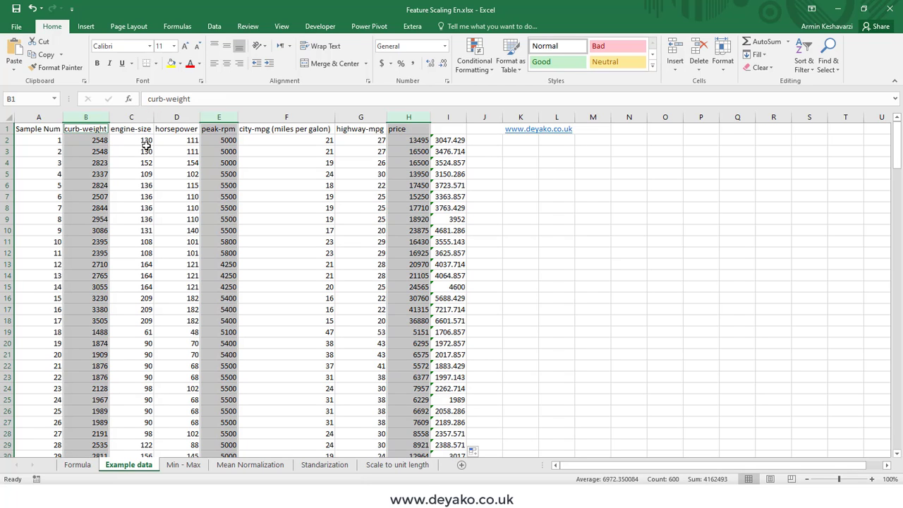
click(454, 143)
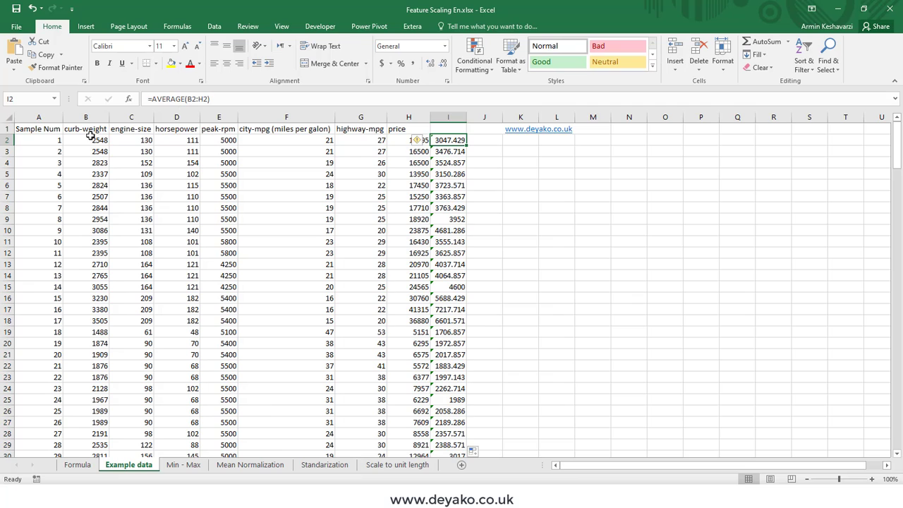
drag(90, 137, 402, 139)
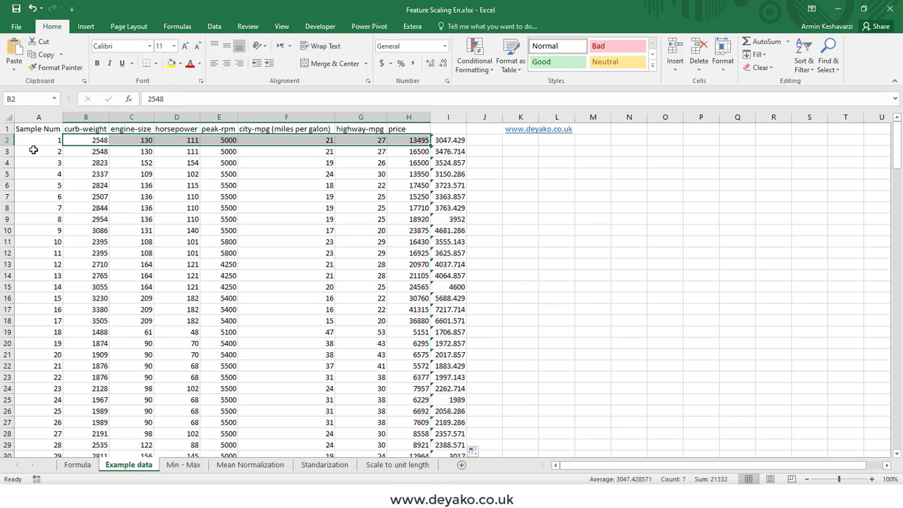
click(99, 127)
click(448, 139)
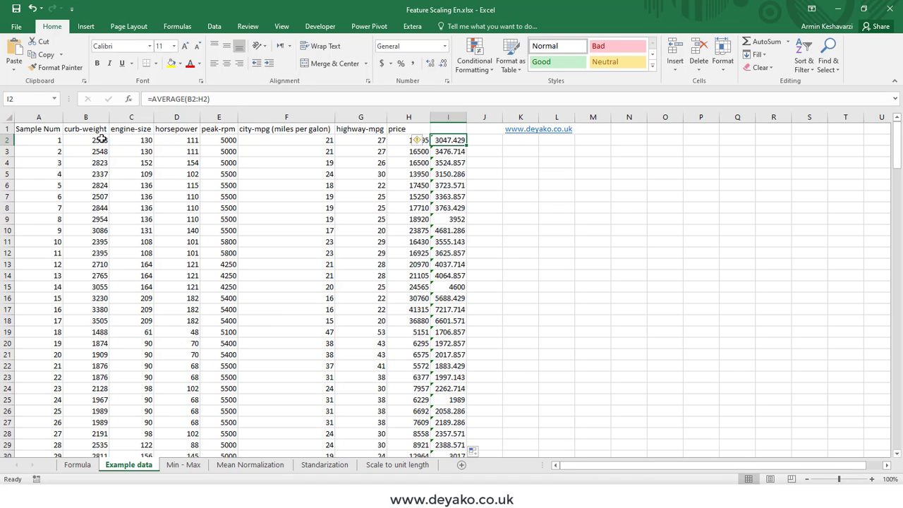
Examine all feature columns B to H together, and recheck how price, peak-rpm and curb-weight relate to the average in I2.
drag(87, 116, 400, 130)
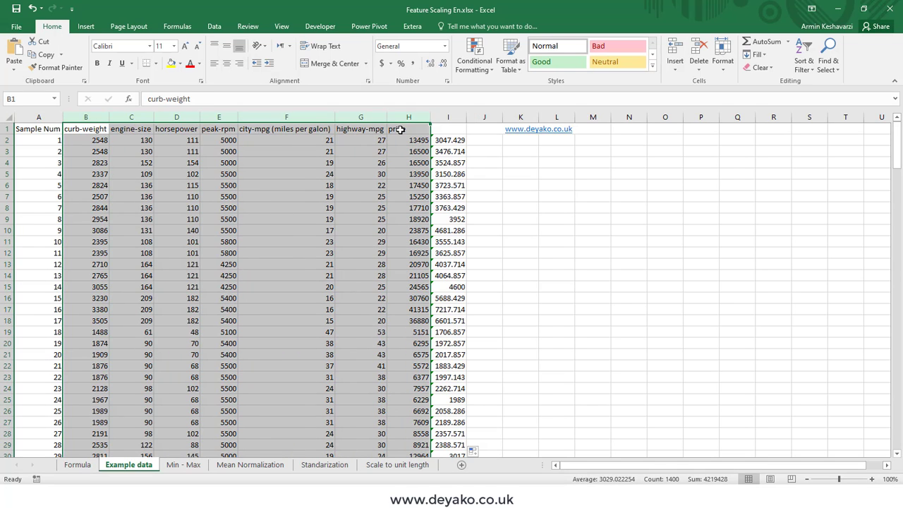
click(422, 139)
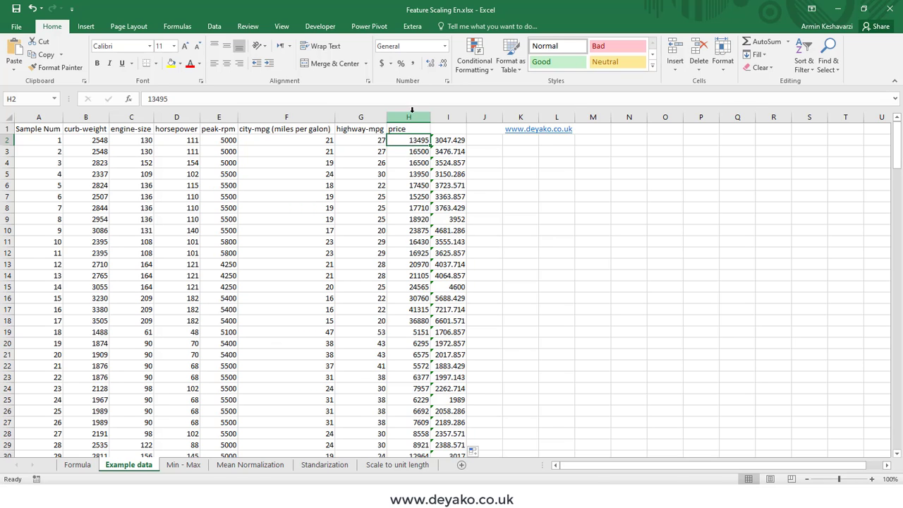
drag(410, 117, 91, 121)
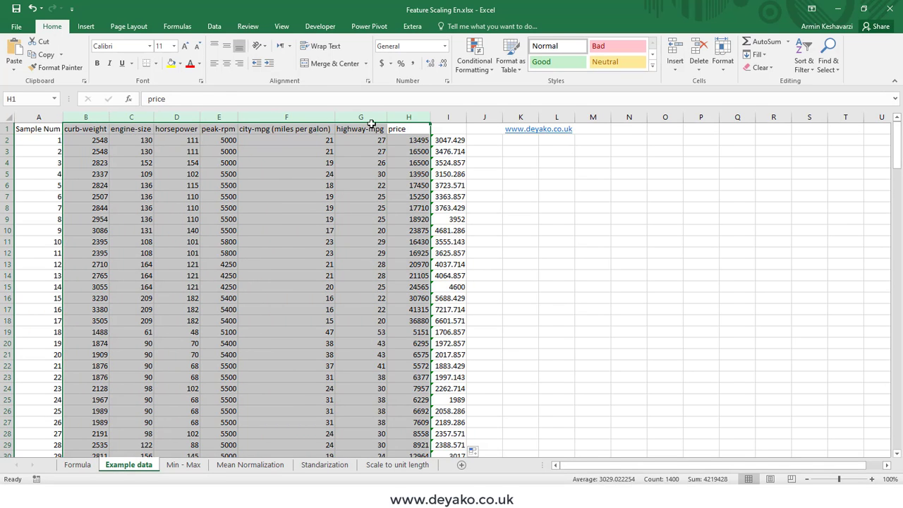
click(414, 116)
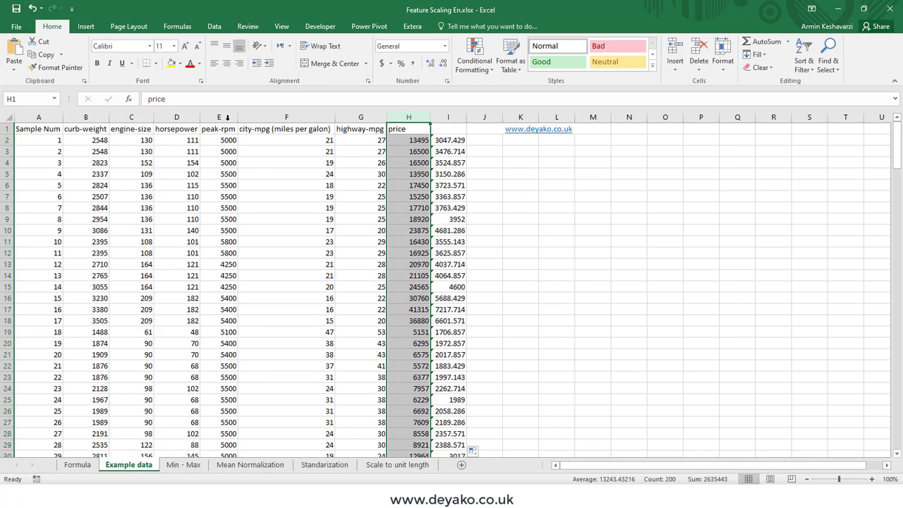
ctrl+click(219, 117)
ctrl+click(93, 114)
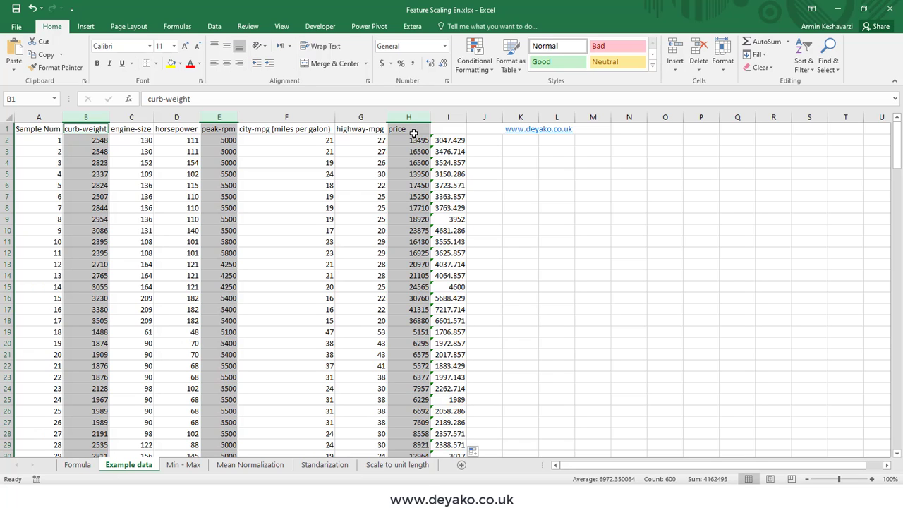
click(444, 140)
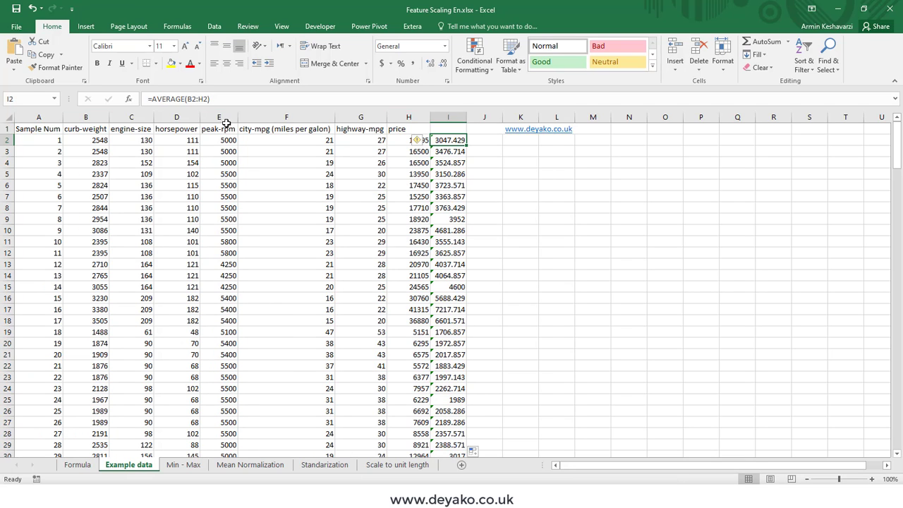
Clear the averages in column I, and review the feature columns B to H, including curb-weight, engine-size and horsepower.
click(450, 116)
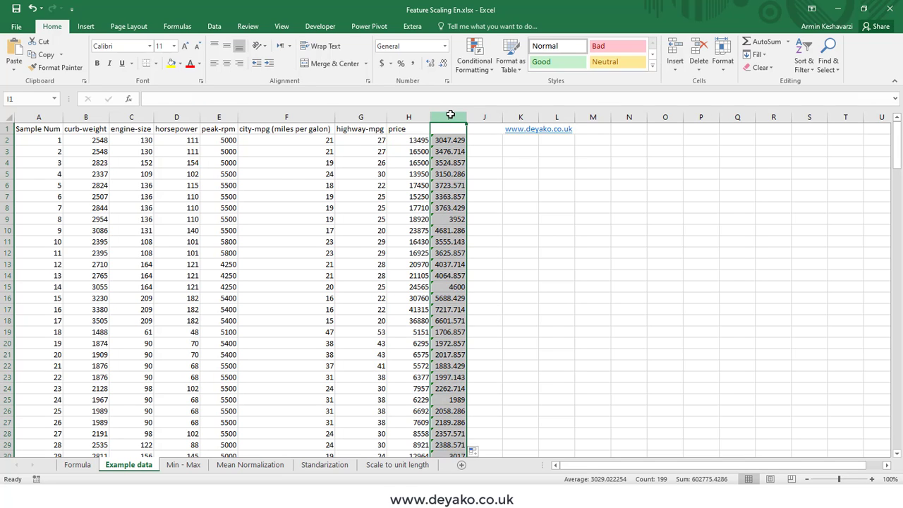
drag(409, 116, 95, 139)
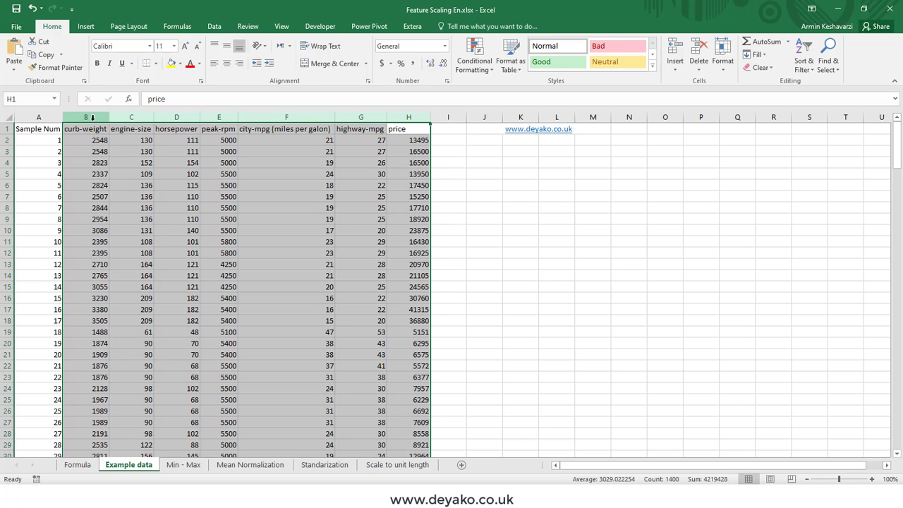
click(92, 116)
click(143, 116)
click(177, 116)
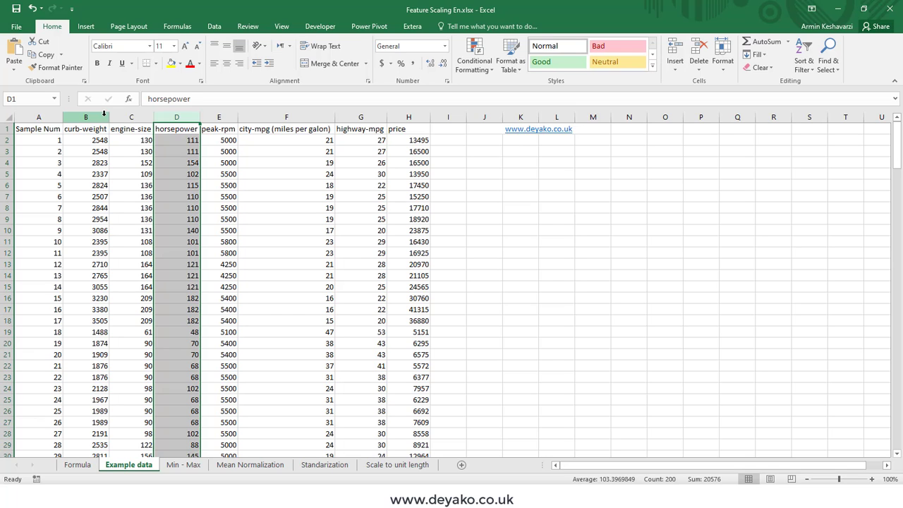
Review the four feature scaling methods listed in A3:A6 of the Formula sheet.
click(69, 462)
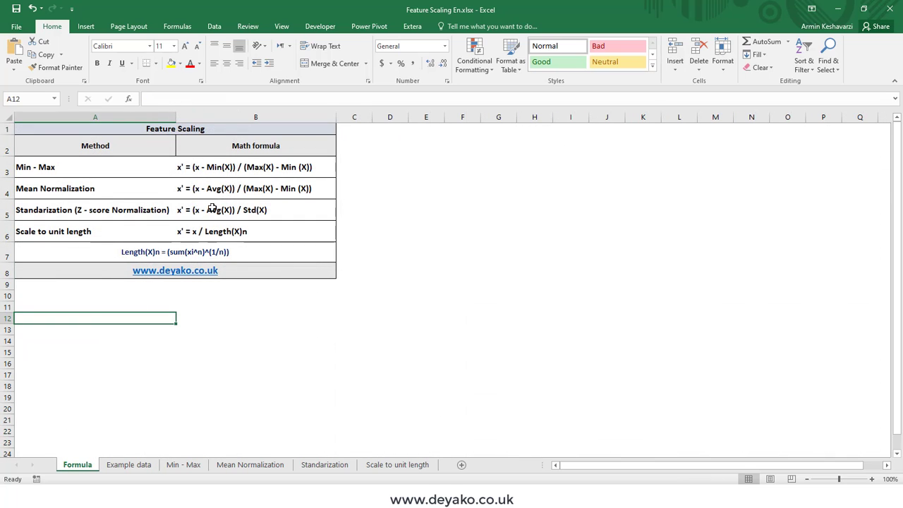
drag(128, 167, 119, 231)
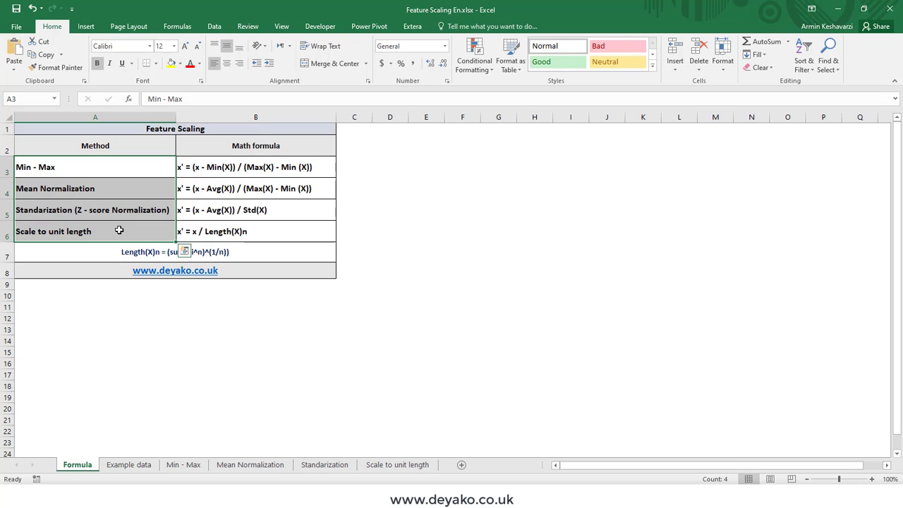
key(shift+BackSpace)
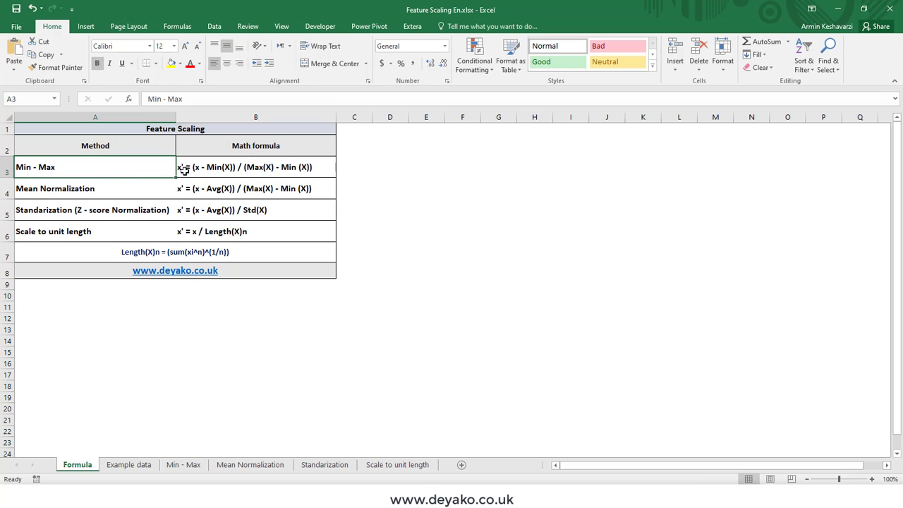
Examine the parts of the Min - Max formula in B3: x', x - Min(X) and the divisor Max(X) - Min (X).
click(204, 170)
drag(147, 100, 156, 99)
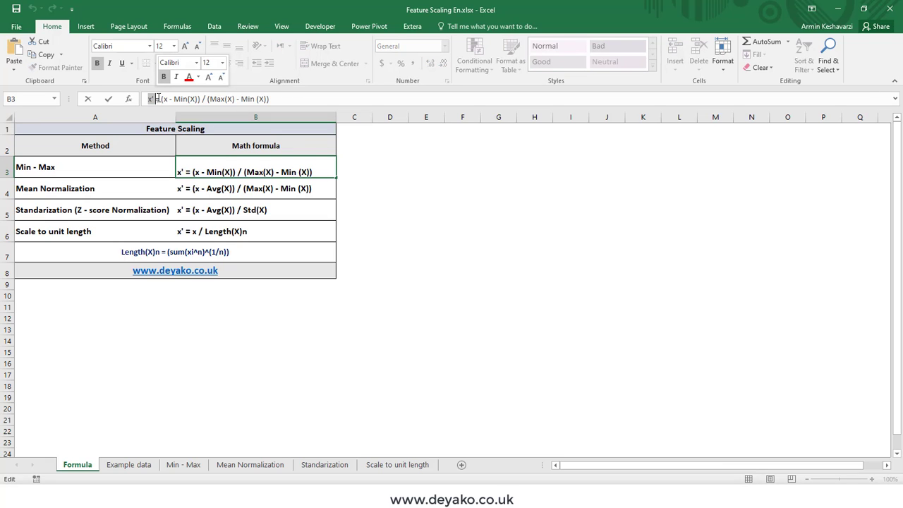
click(166, 98)
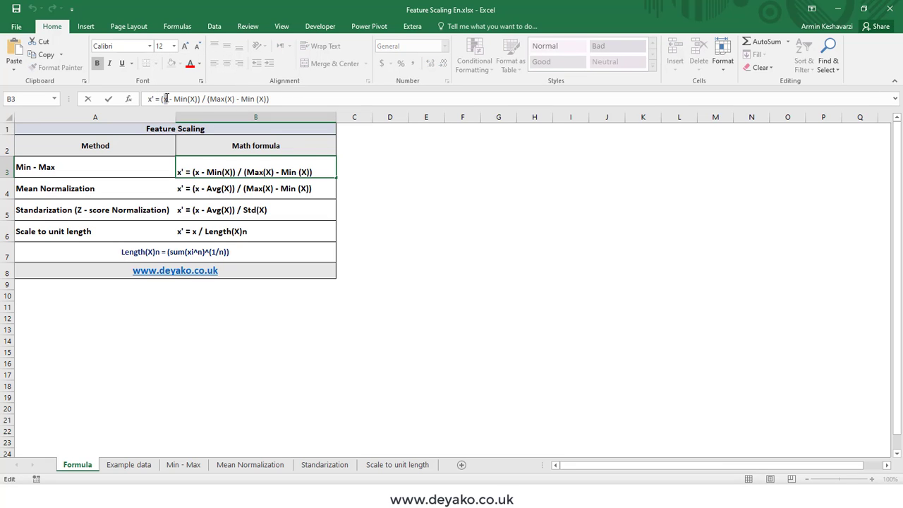
drag(167, 99, 198, 100)
click(194, 99)
double_click(194, 99)
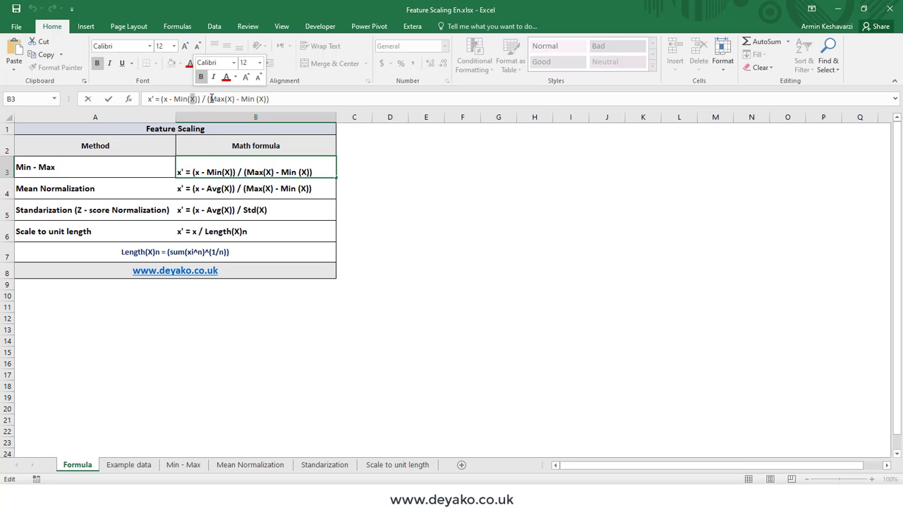
drag(210, 99, 269, 96)
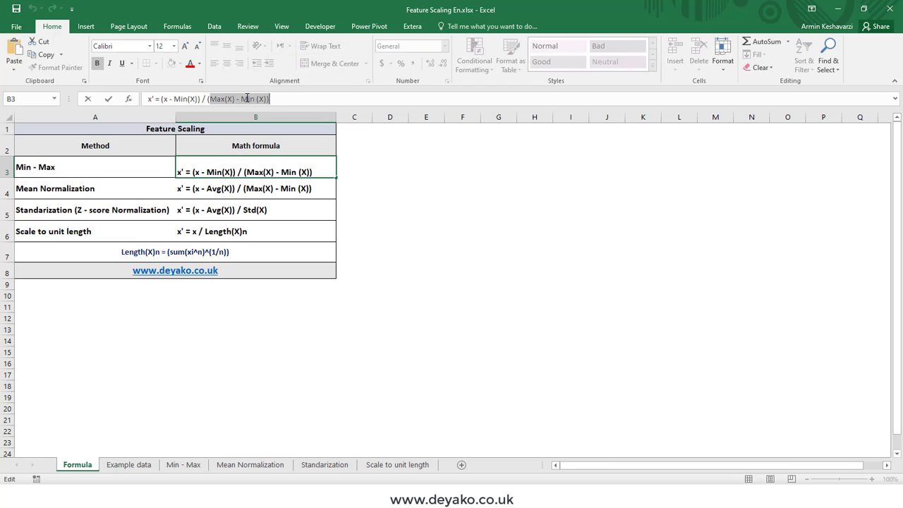
click(309, 160)
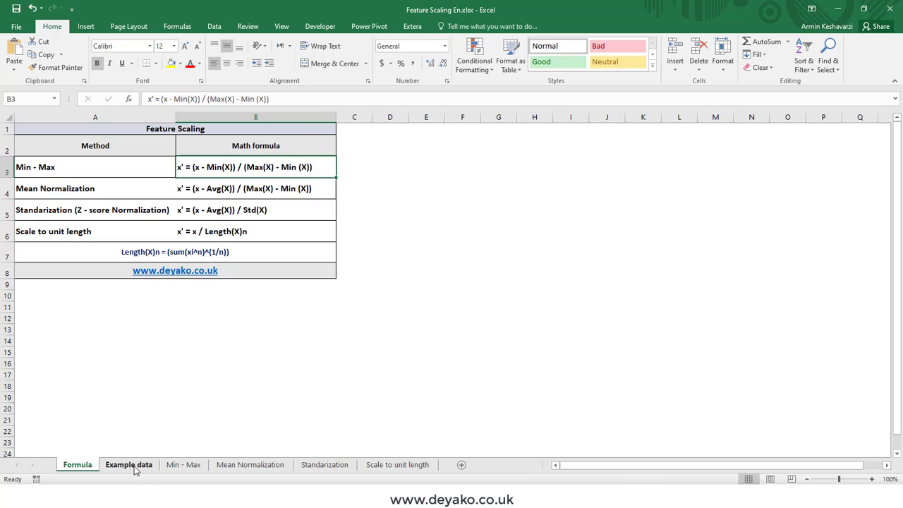
Look over the Example data sheet and the prepared Min - Max, Mean Normalization, Standarization and Scale to unit length sheets.
click(132, 465)
click(183, 465)
click(250, 465)
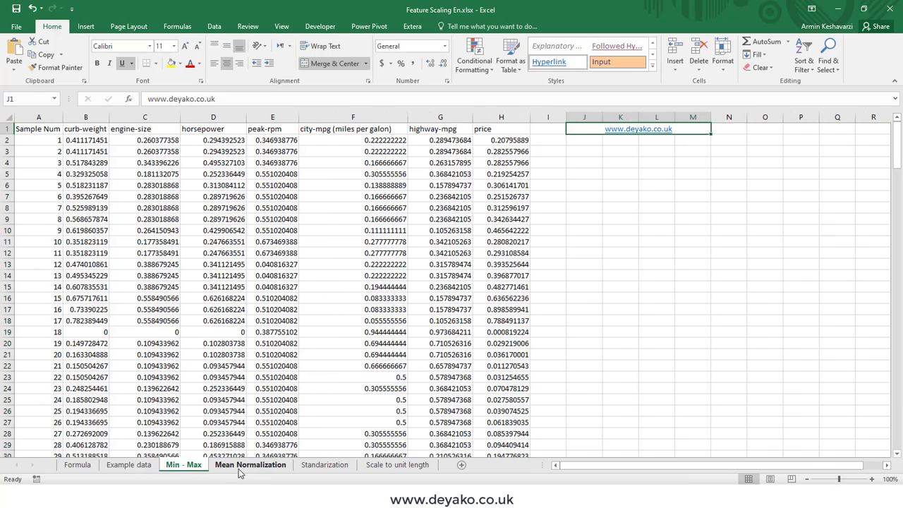
click(323, 465)
click(397, 465)
click(183, 465)
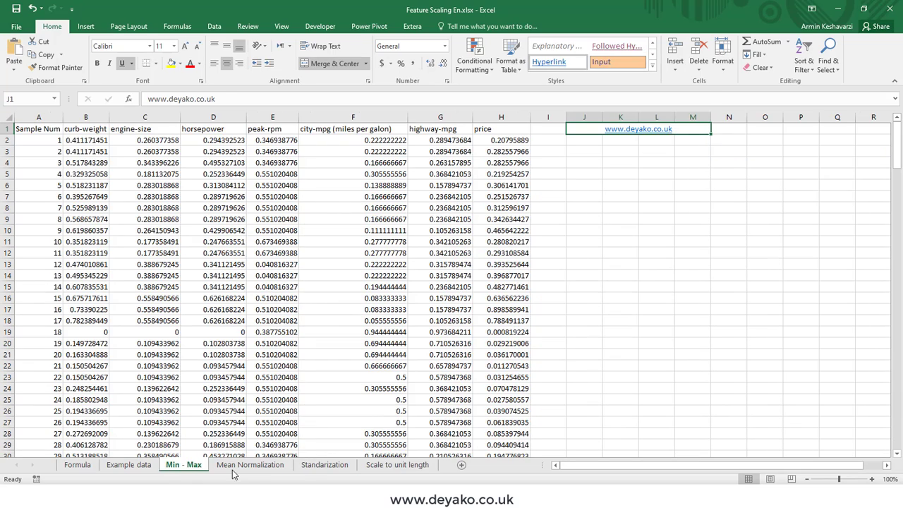
click(250, 465)
click(324, 464)
Create a copy of the Example data sheet in the same workbook, placed before the Min - Max sheet.
click(129, 465)
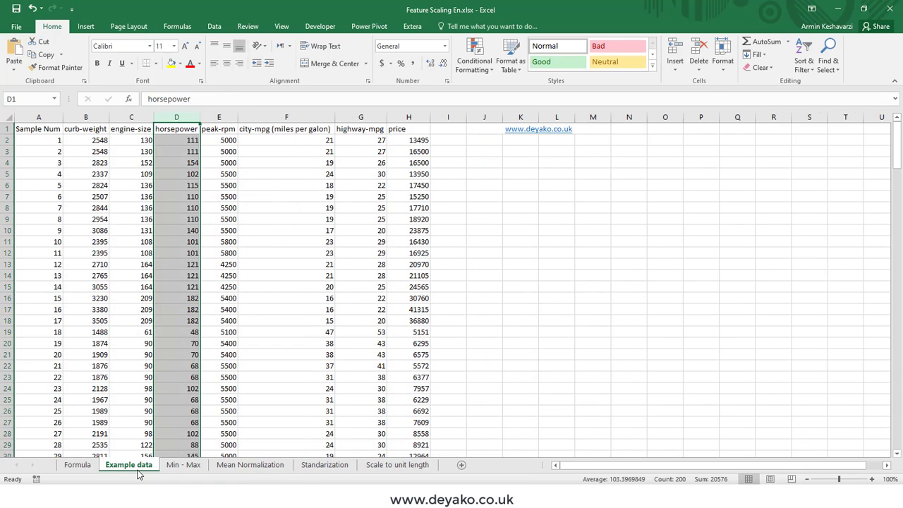
right_click(138, 473)
click(182, 375)
click(133, 414)
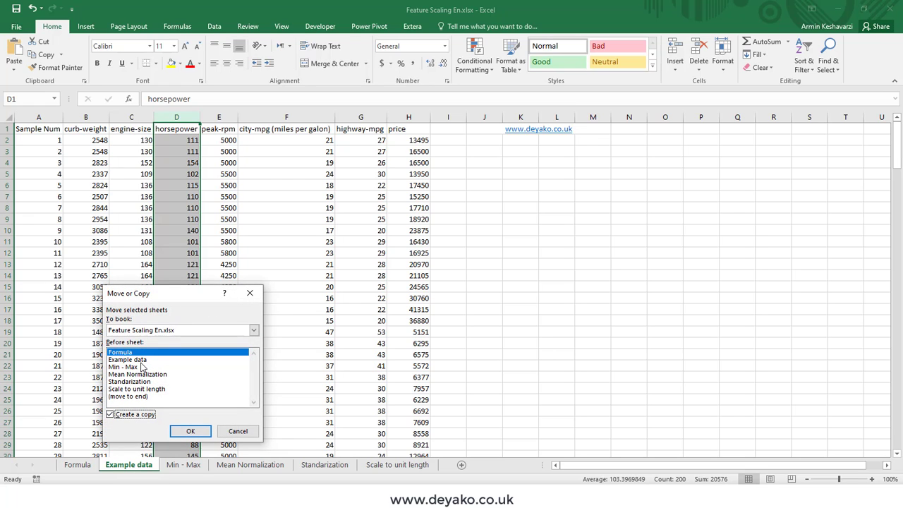
click(140, 368)
click(191, 432)
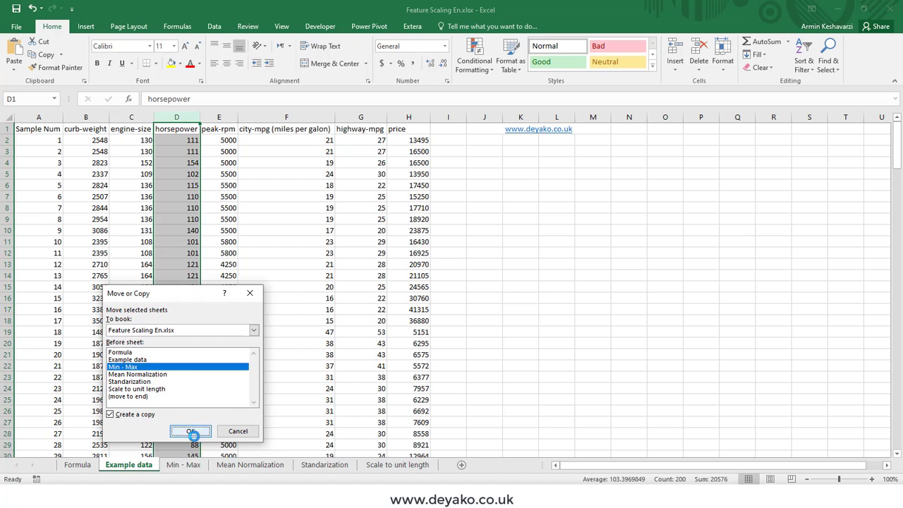
Rename the copied sheet as minmax2.
double_click(219, 467)
key(BackSpace)
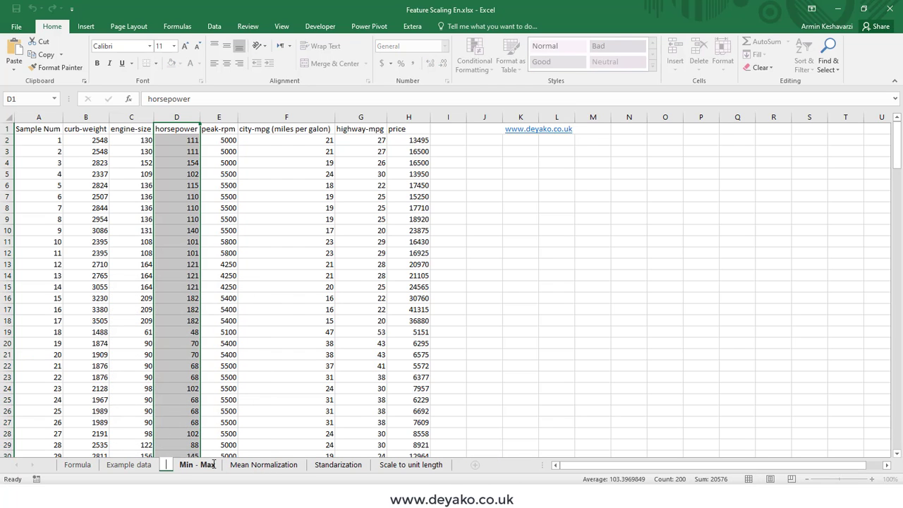
text(minma)
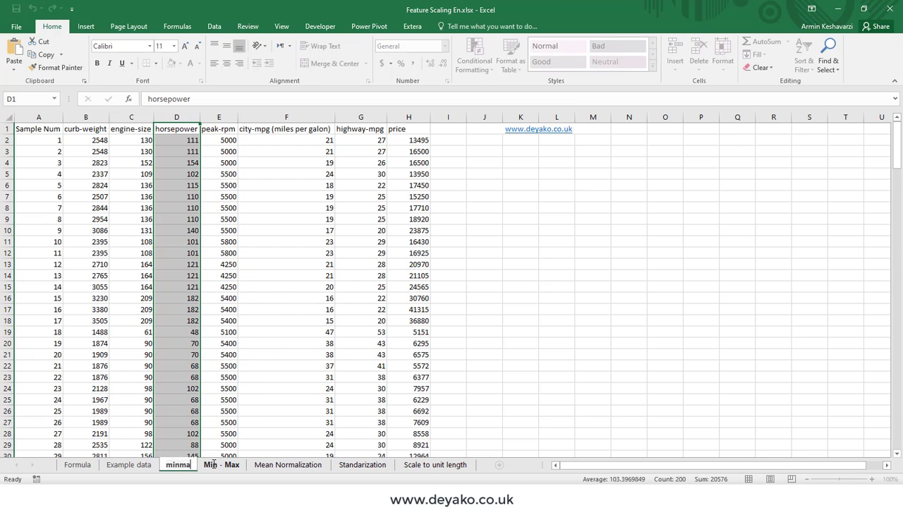
text(x2)
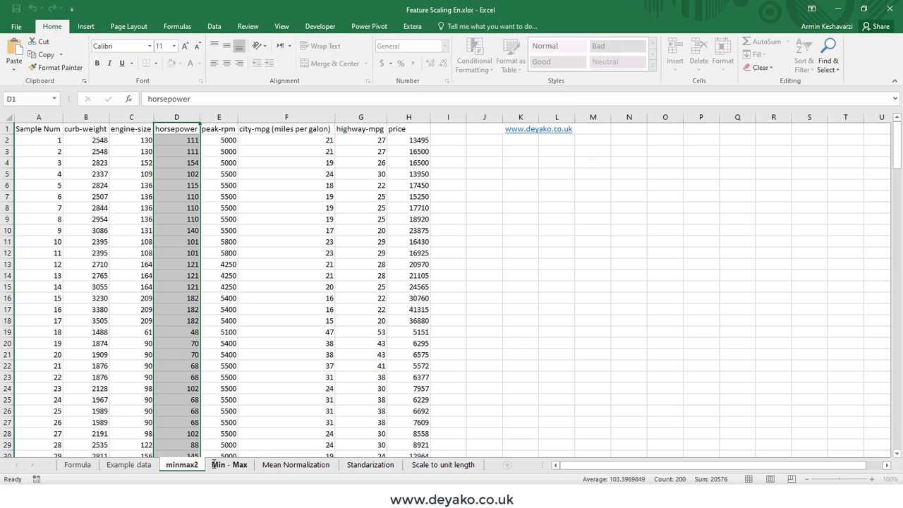
click(322, 228)
Clear all feature values from B2 to the last row of column H in minmax2, keeping the headers and sample numbers.
click(99, 149)
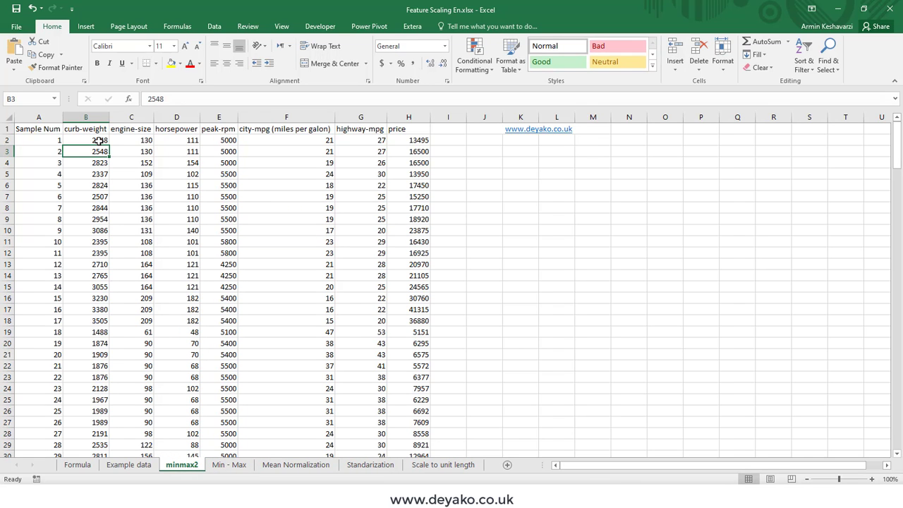
click(99, 139)
key(ctrl+shift+Right)
key(ctrl+shift+Down)
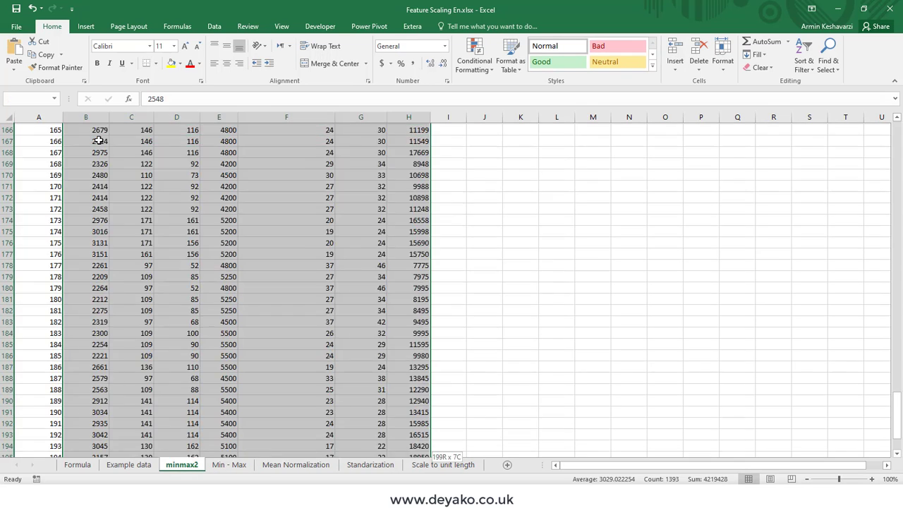
key(Delete)
key(ctrl+BackSpace)
Start the min-max formula in B2 of minmax2 with ='Example data'!B2-MIN('Example data'!B:B).
click(94, 140)
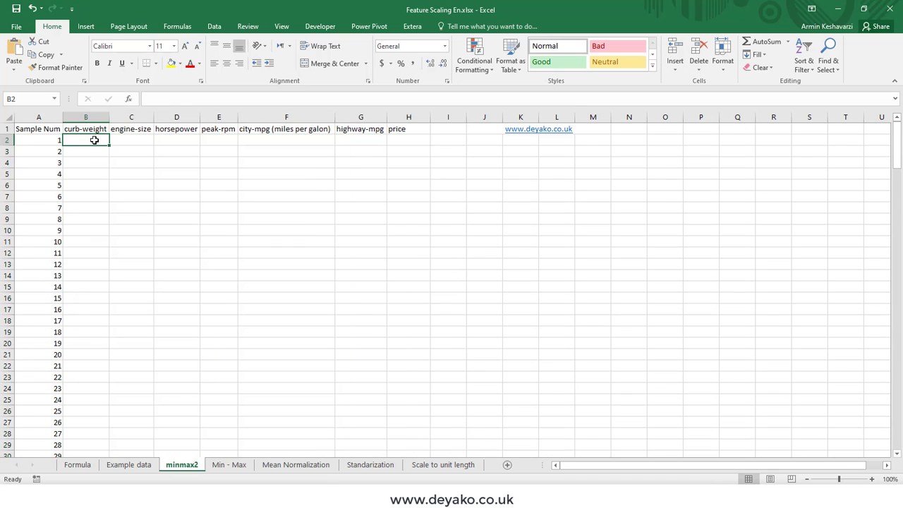
text(=)
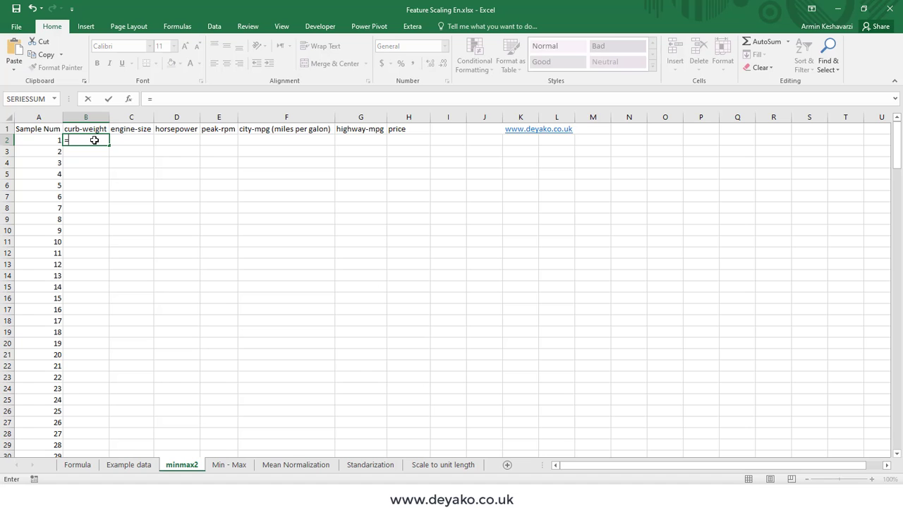
click(138, 468)
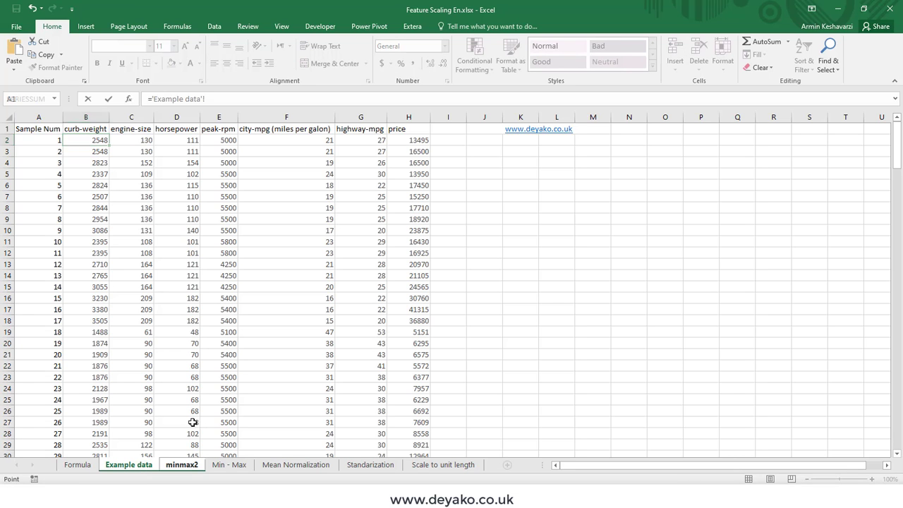
click(87, 143)
text(-)
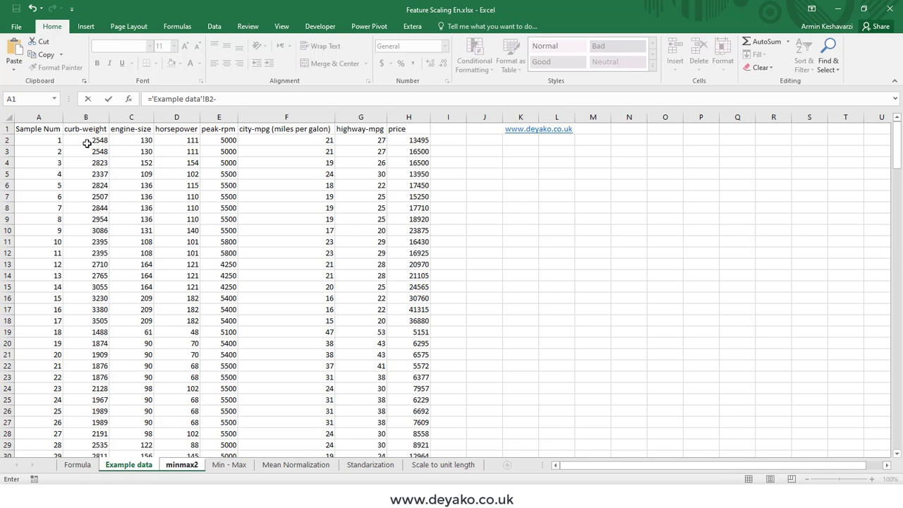
text(min)
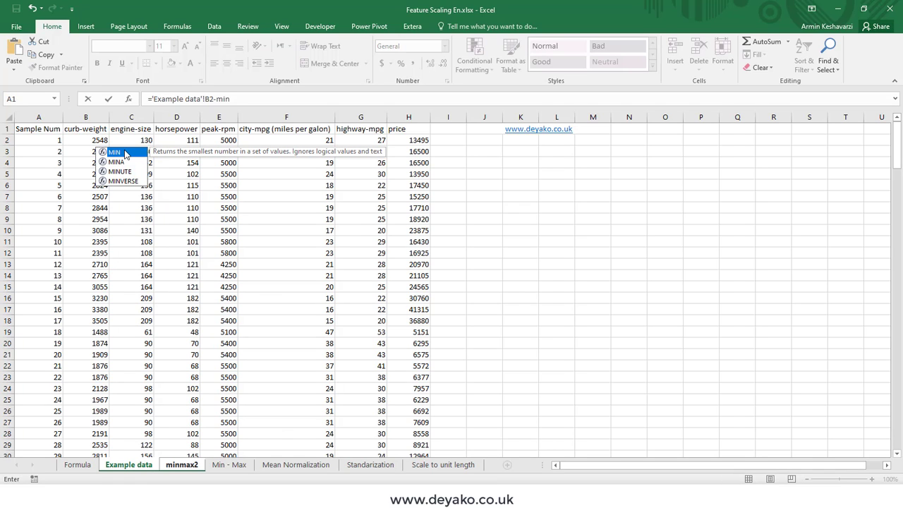
double_click(120, 152)
click(96, 118)
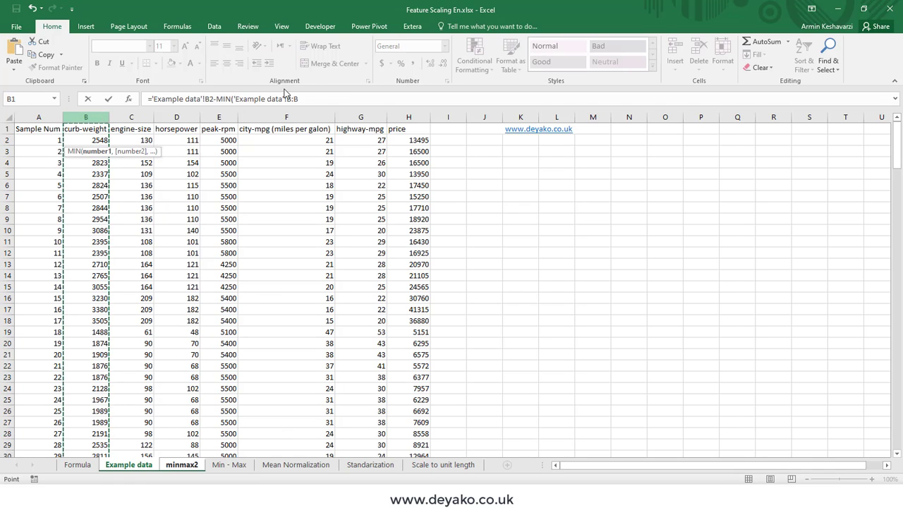
click(362, 98)
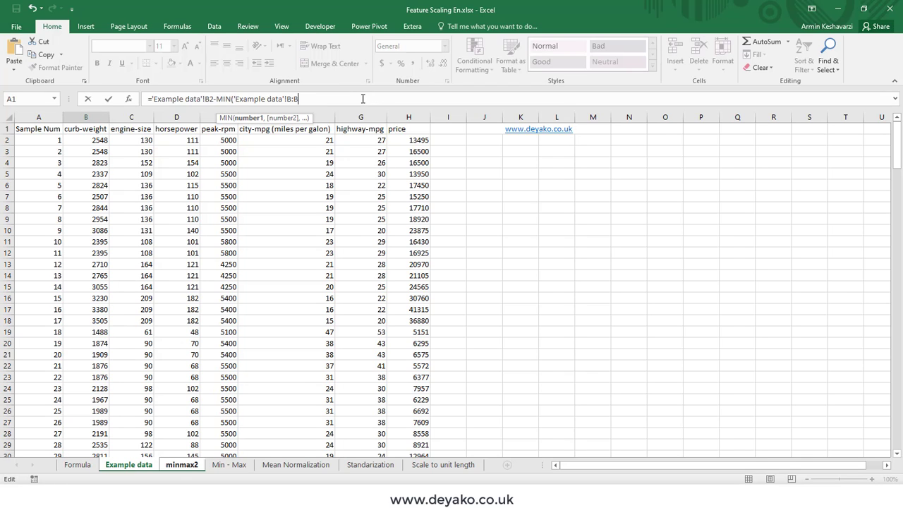
text())
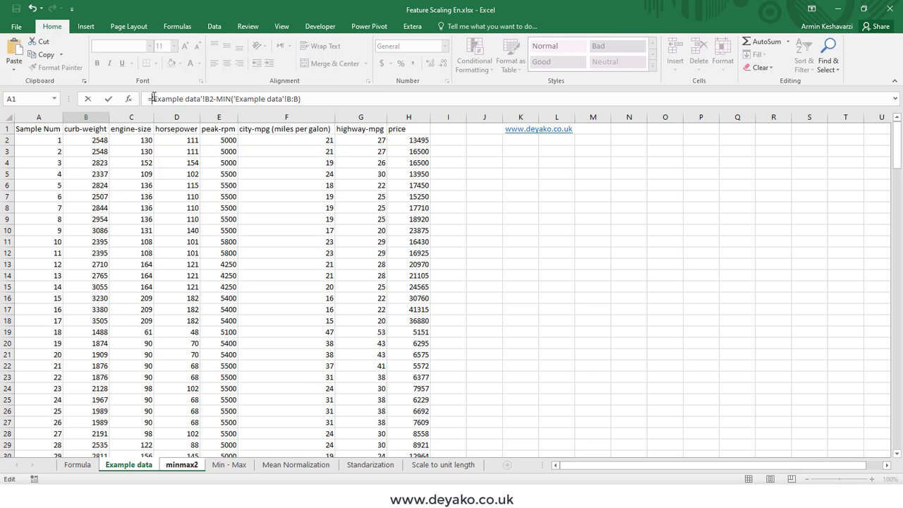
Extend the B2 formula to =('Example data'!B2-MIN('Example data'!B:B)/(MAX('Example data'!B:B)-MIN('Example data'!B:B))), accepting Excel's parenthesis correction.
click(153, 99)
text(()
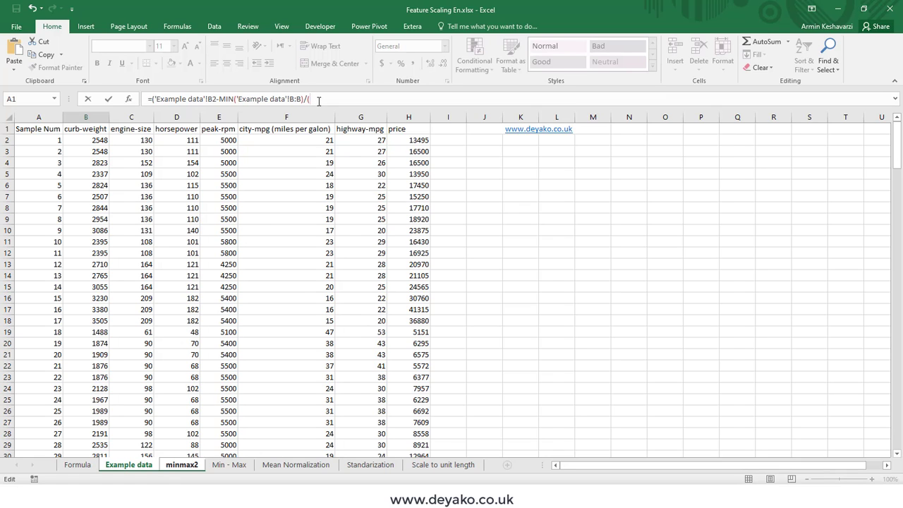
text(maxc)
key(BackSpace)
key(Tab)
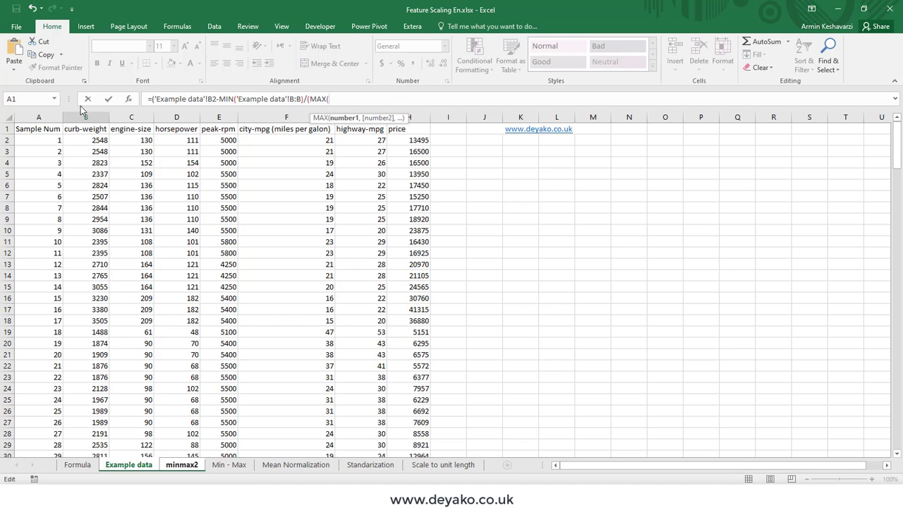
click(85, 117)
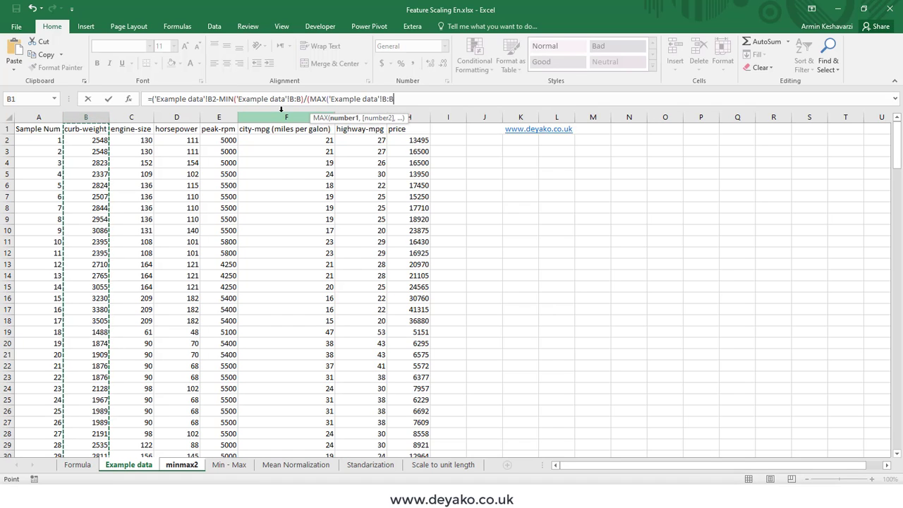
text()-min)
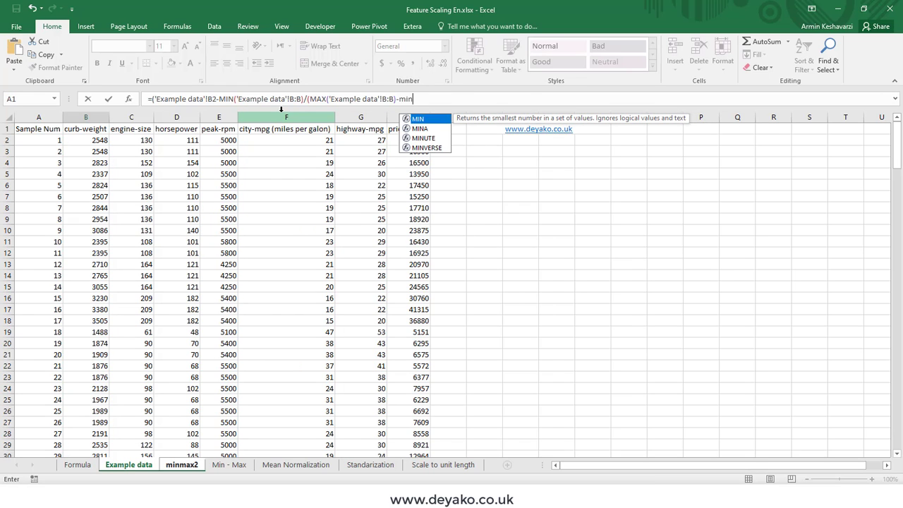
key(Tab)
click(83, 118)
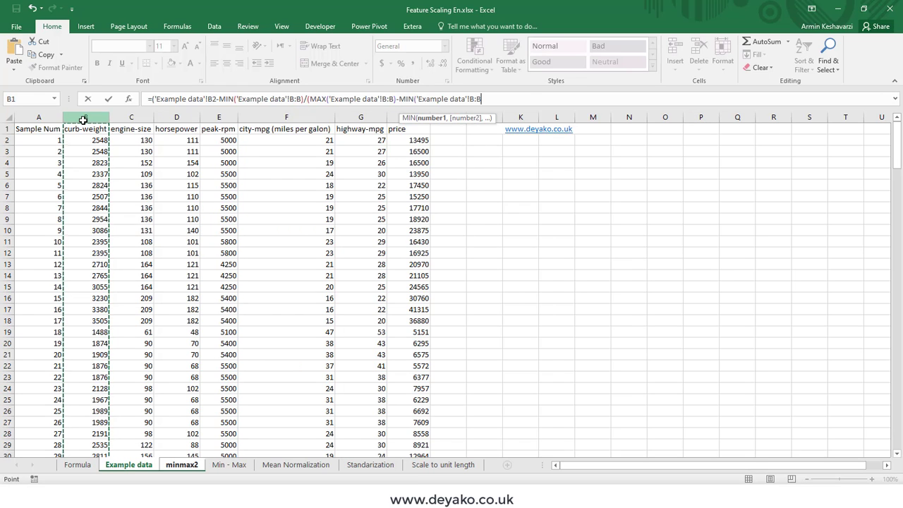
text()))
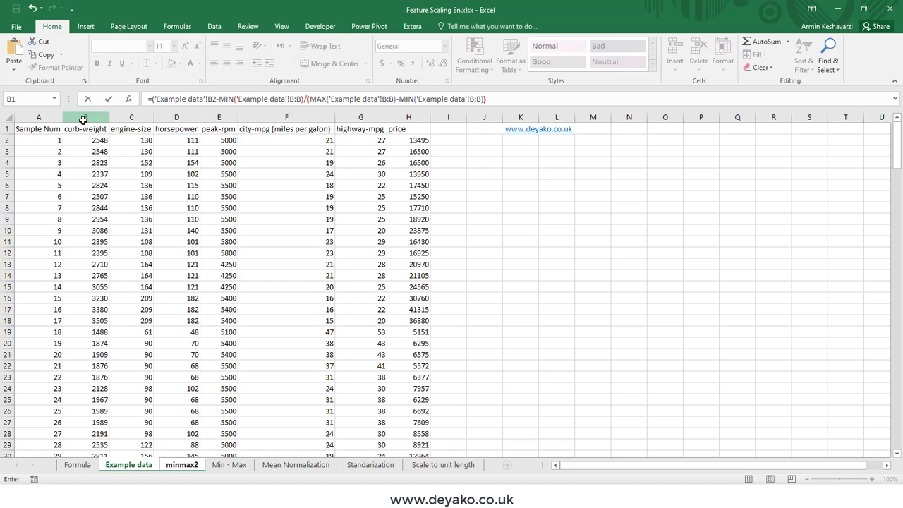
key(Return)
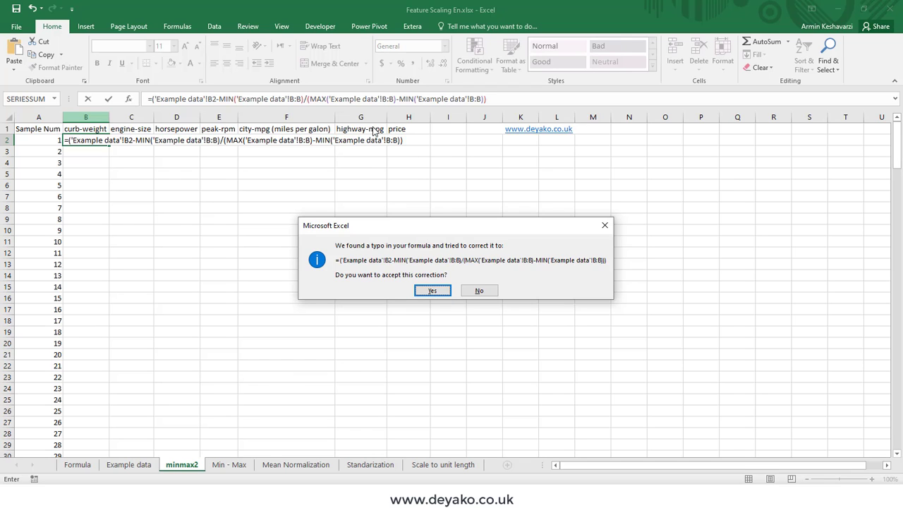
click(432, 291)
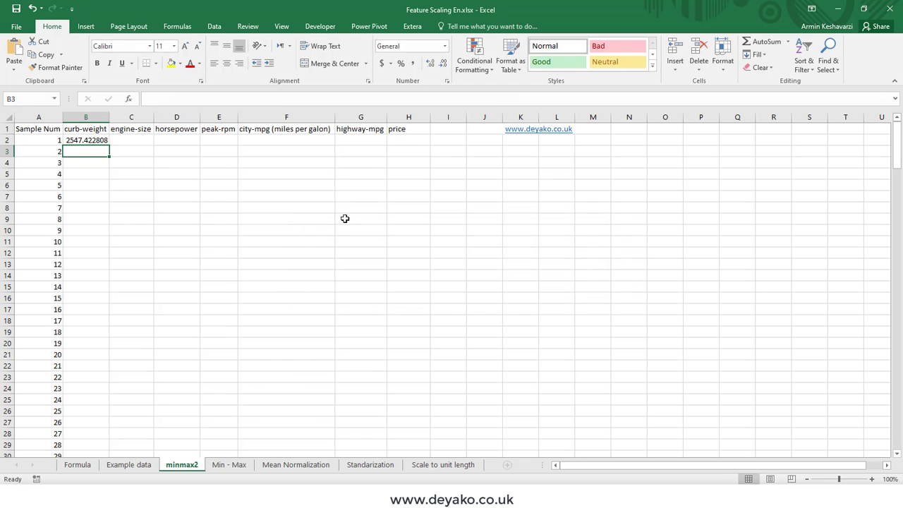
Fix the parentheses in B2 so the formula reads =('Example data'!B2-MIN('Example data'!B:B))/(MAX('Example data'!B:B)-MIN('Example data'!B:B)).
key(Up)
click(158, 99)
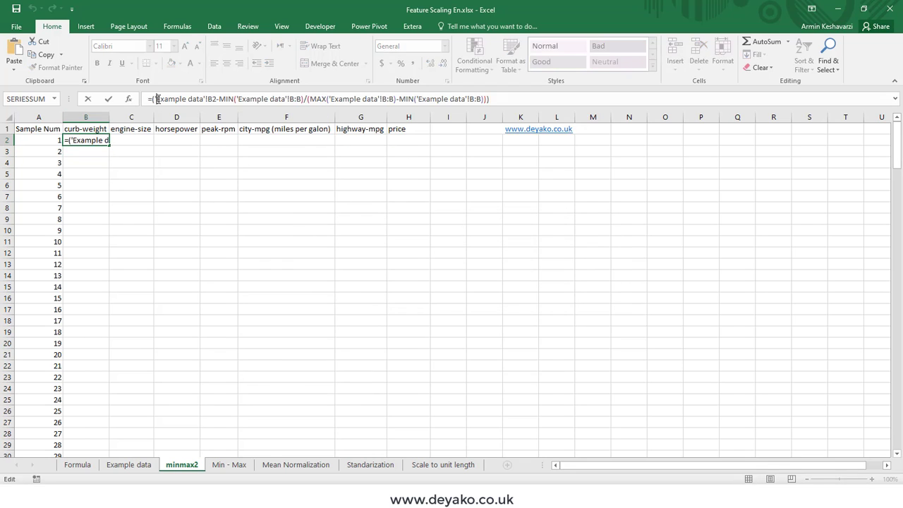
click(305, 98)
text())
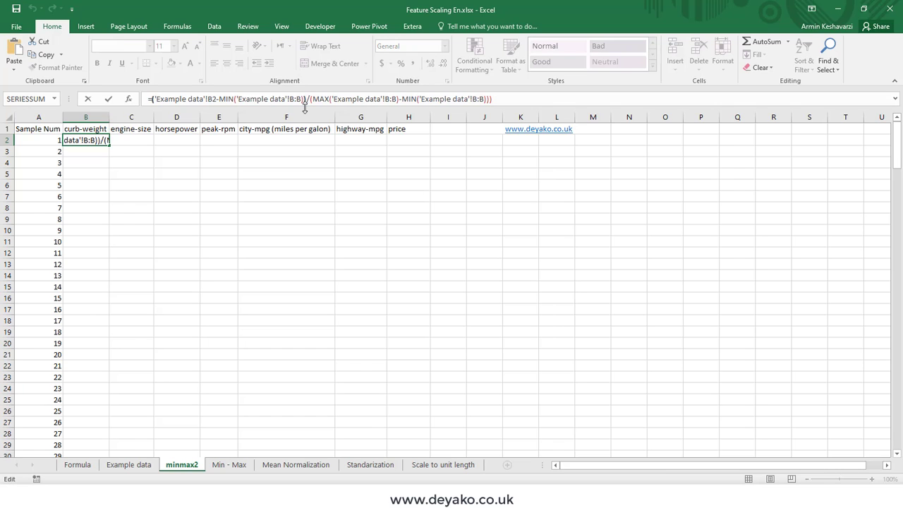
key(Right)
click(523, 99)
key(BackSpace)
key(Return)
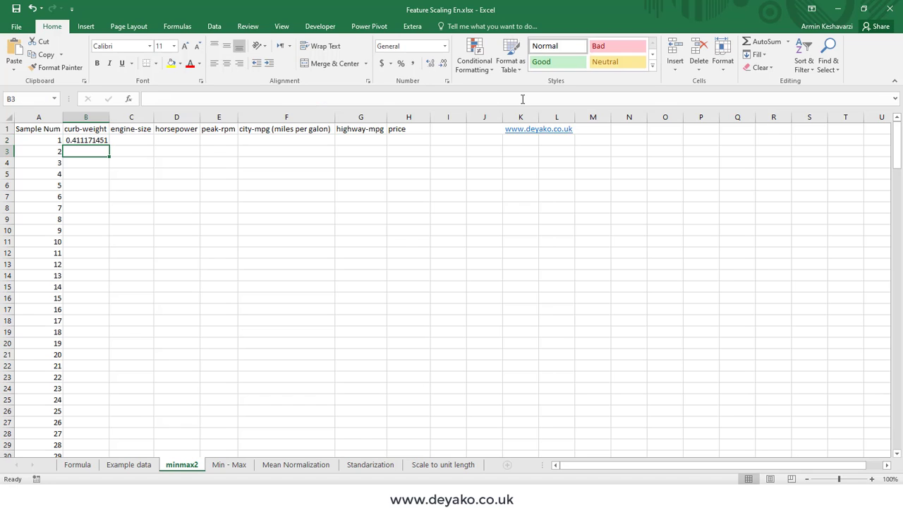
Compare B2 with its source value in Example data, and fill the curb-weight formula down column B of minmax2 for all samples.
click(103, 141)
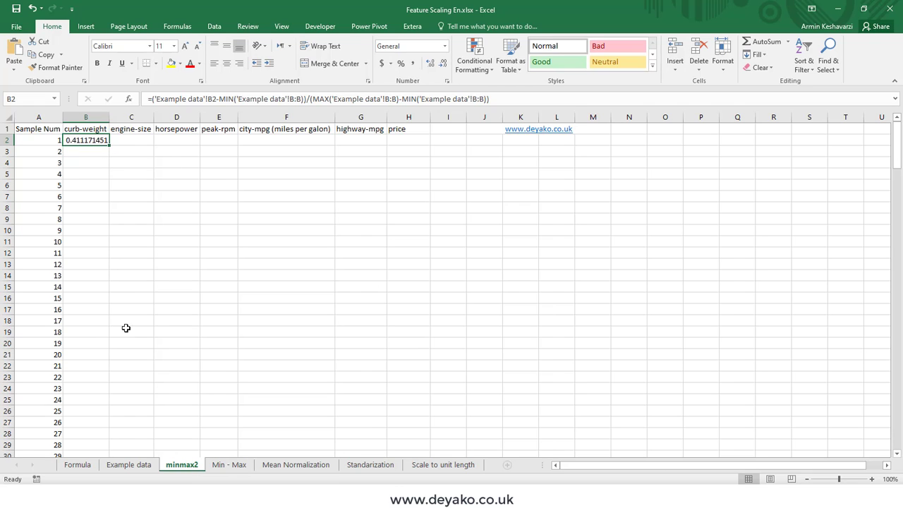
click(127, 467)
click(86, 142)
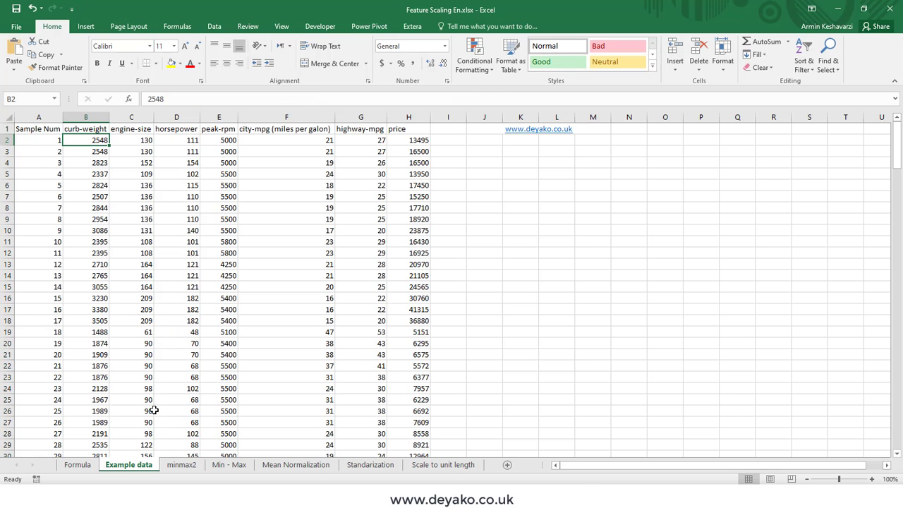
click(181, 466)
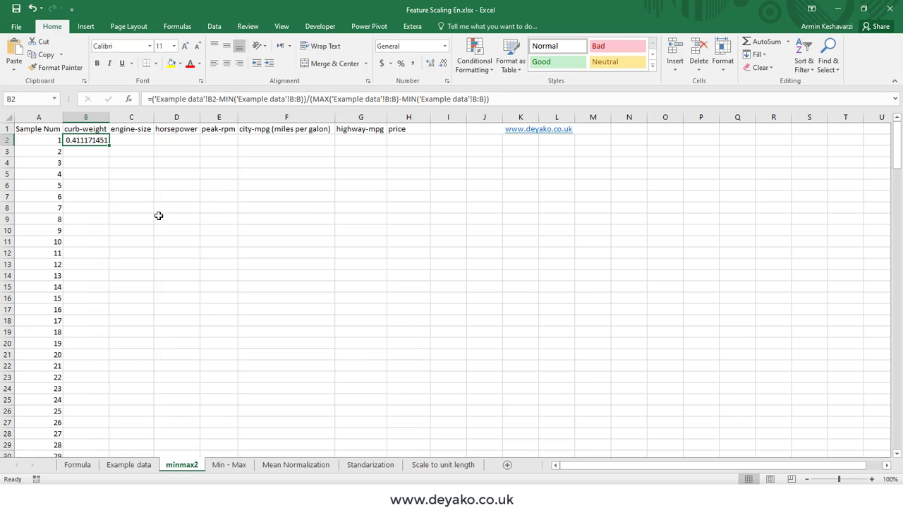
double_click(109, 146)
scroll(109, 209, down, 10)
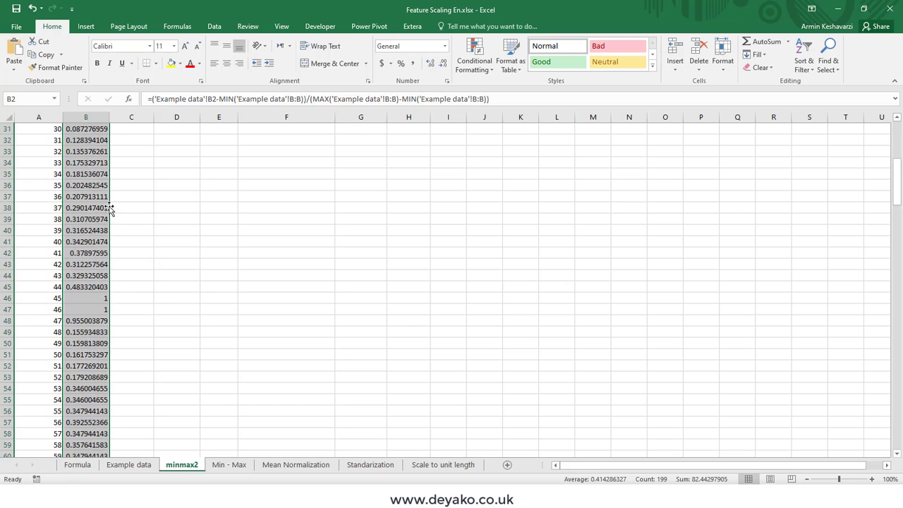
scroll(109, 208, down, 20)
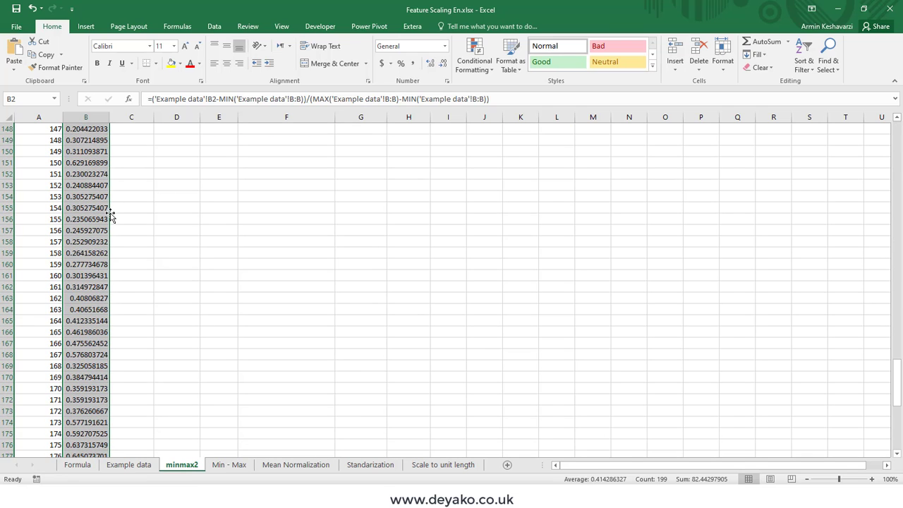
scroll(110, 216, up, 20)
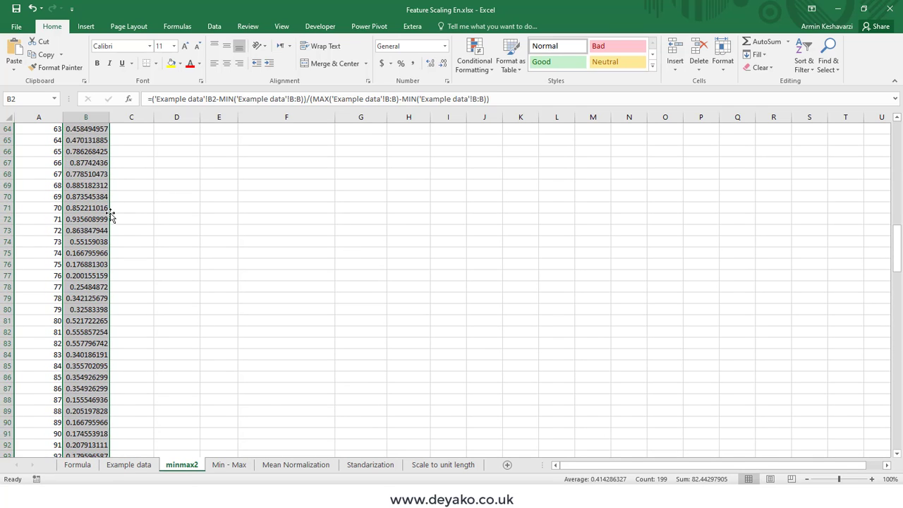
scroll(111, 216, up, 15)
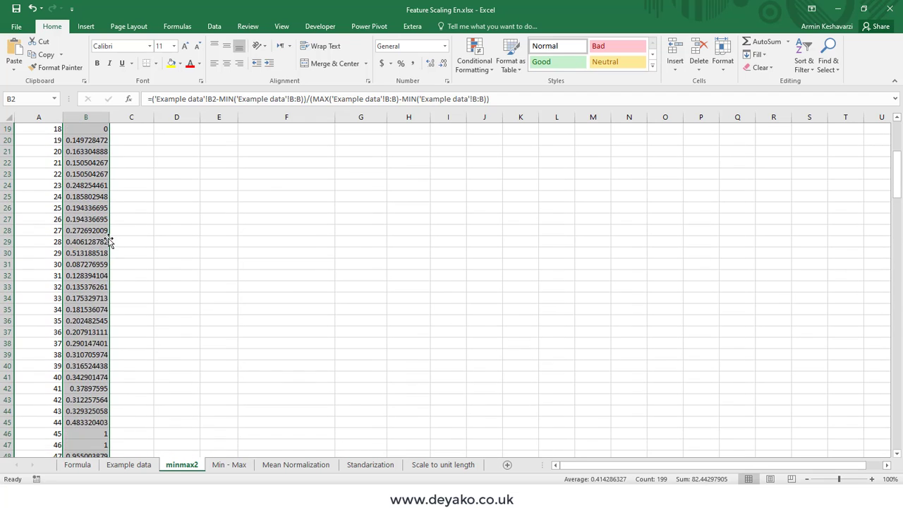
scroll(109, 242, down, 2)
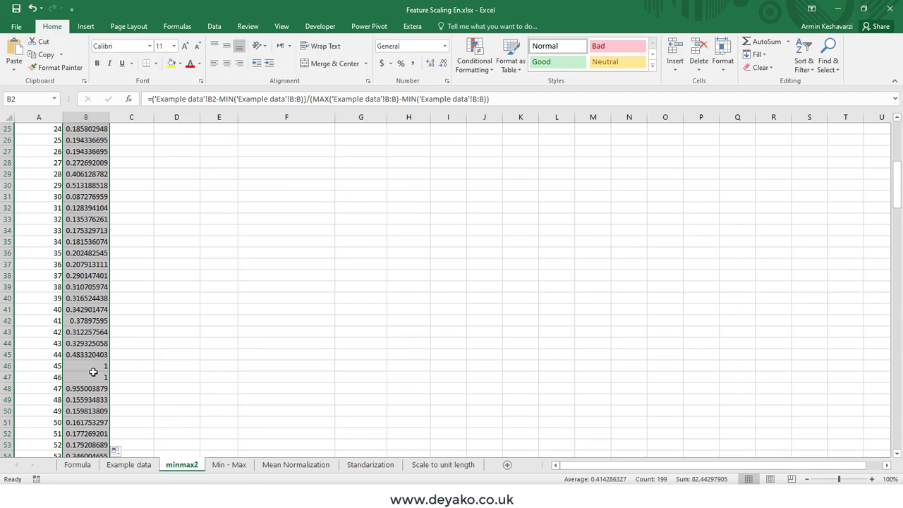
scroll(94, 372, up, 7)
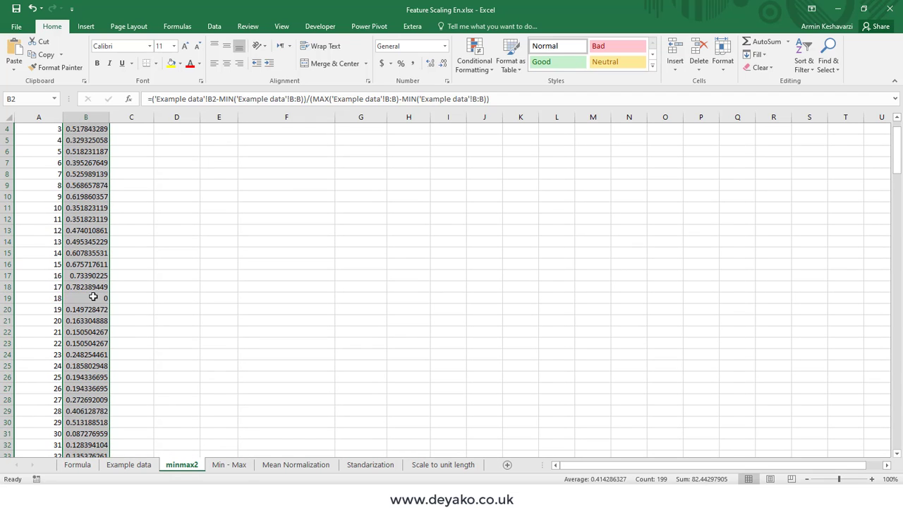
scroll(93, 297, up, 1)
Copy the B2 formula across row 2 to the price column H and check the column references in C2.
click(92, 139)
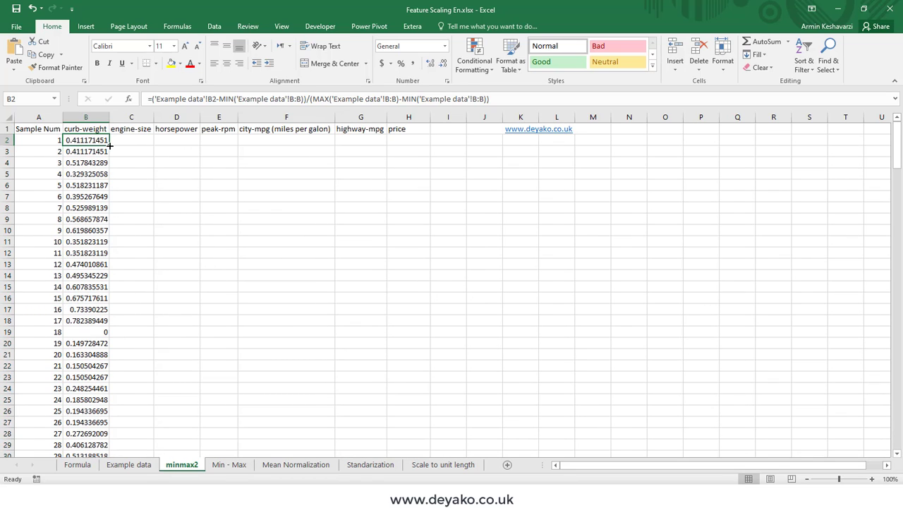
drag(109, 146, 420, 142)
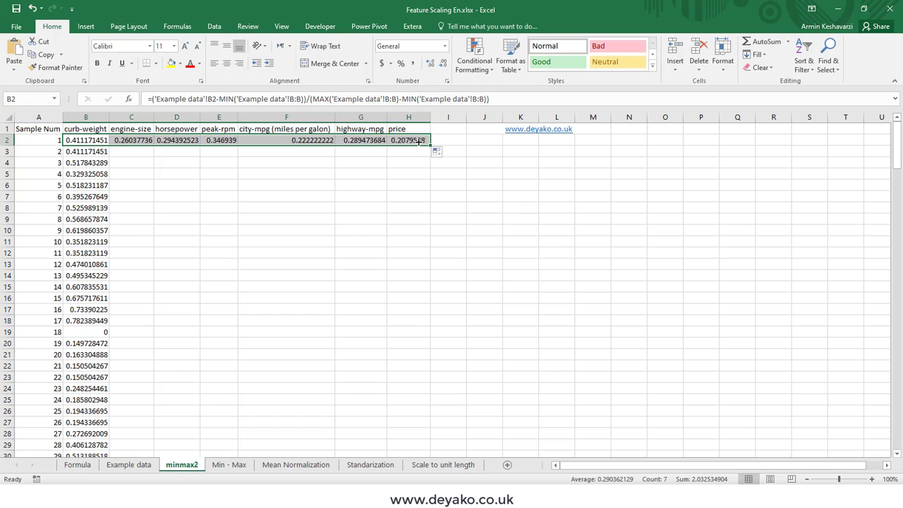
click(125, 141)
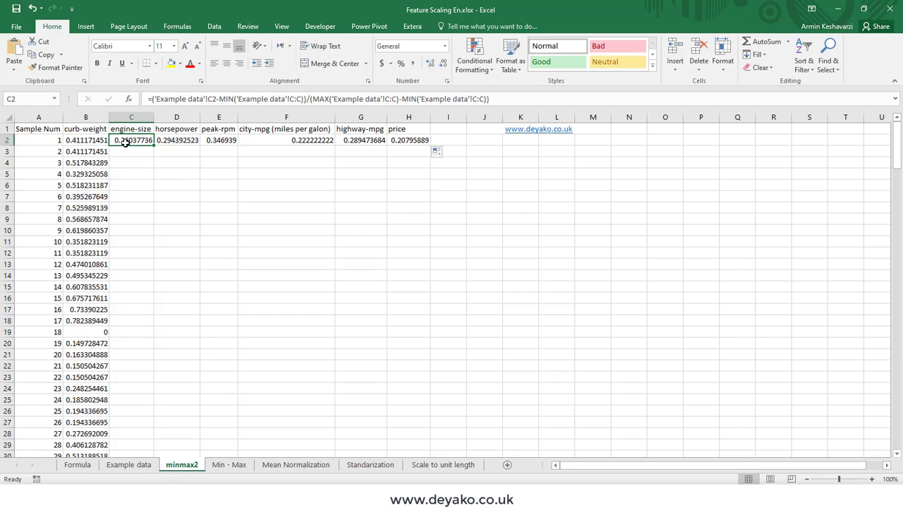
click(210, 98)
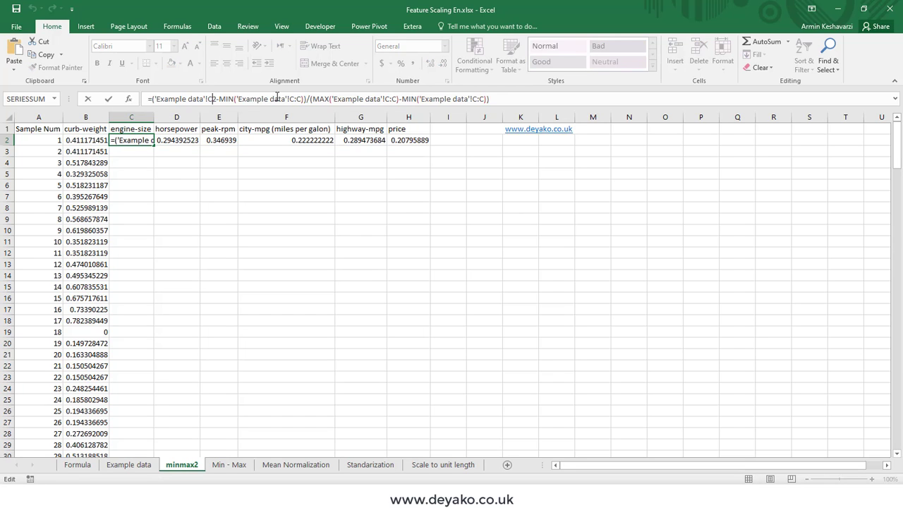
click(315, 99)
click(388, 98)
click(460, 99)
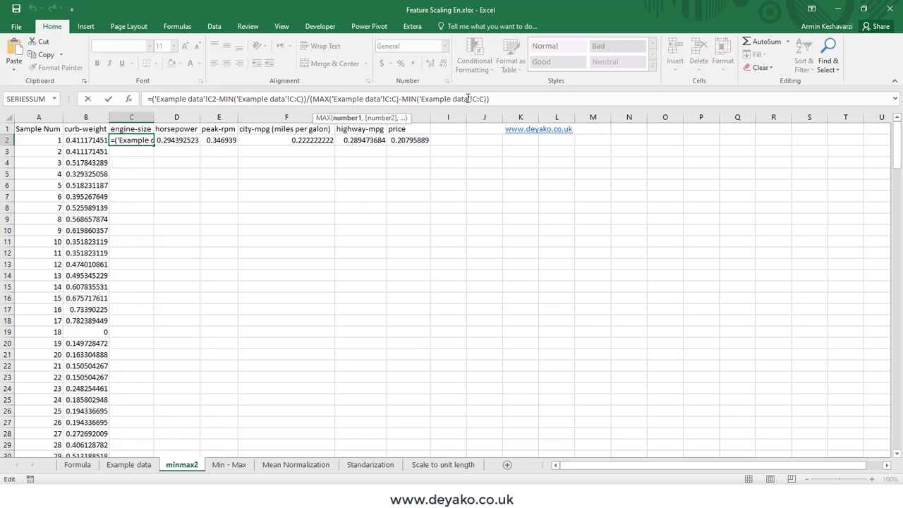
Fill the formulas in C2:H2 down to the last sample row of minmax2.
click(134, 141)
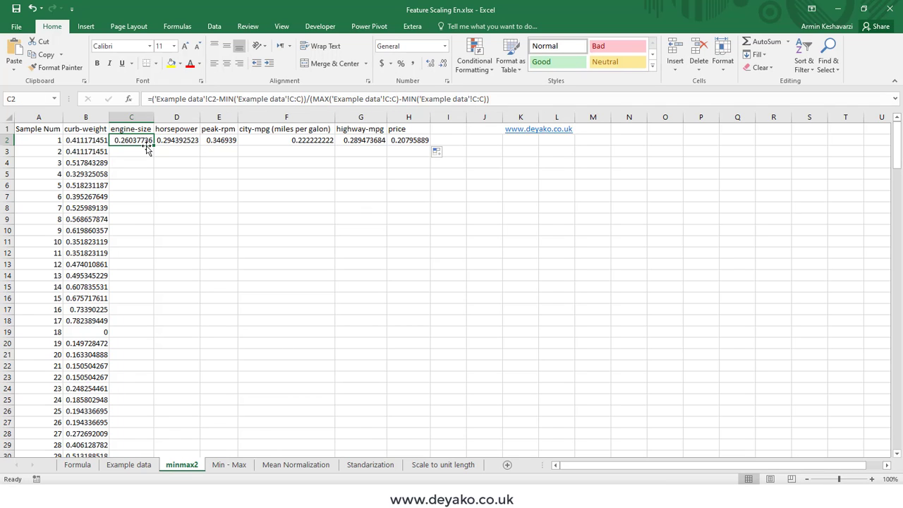
drag(134, 141, 429, 143)
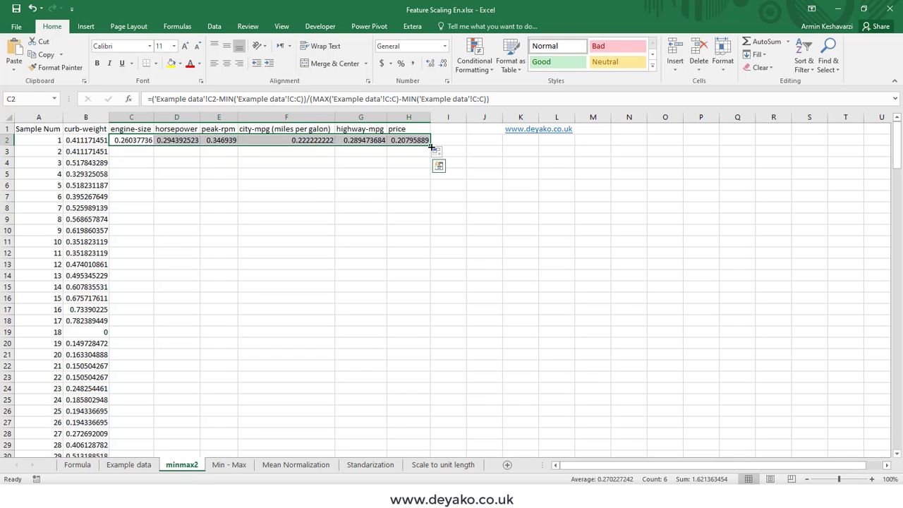
double_click(430, 141)
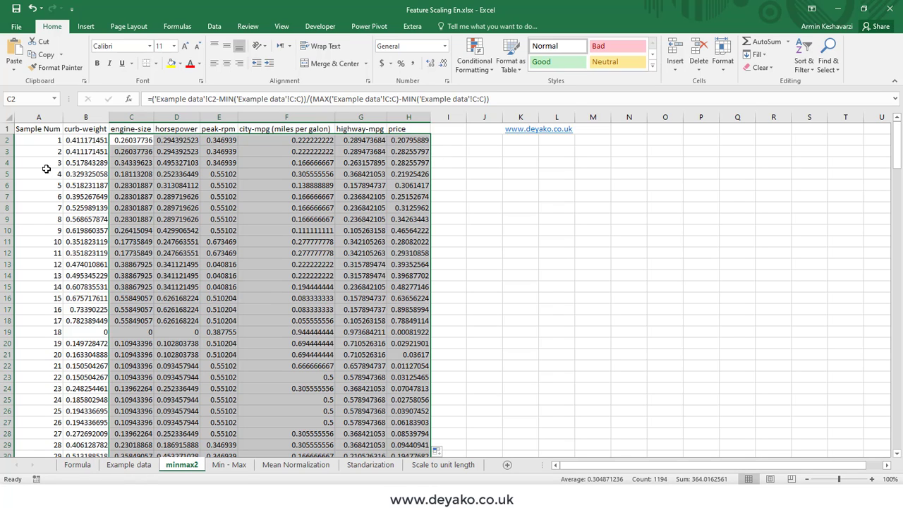
Review the original curb-weight, engine-size, city-mpg, highway-mpg and price columns in Example data against the scaled data.
drag(50, 140, 48, 147)
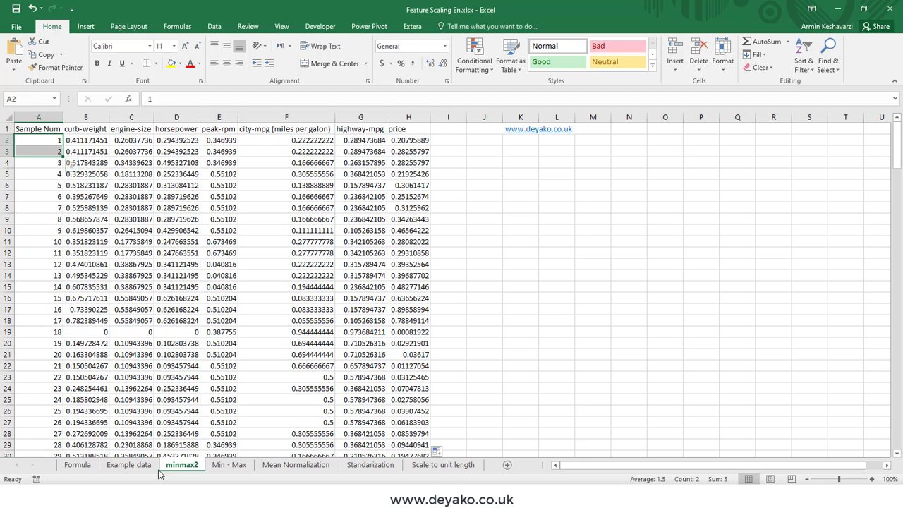
click(129, 465)
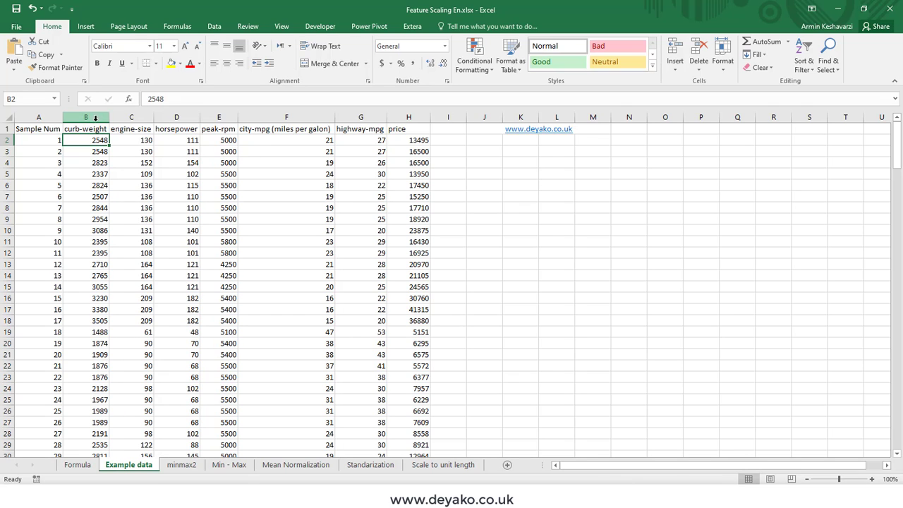
click(99, 118)
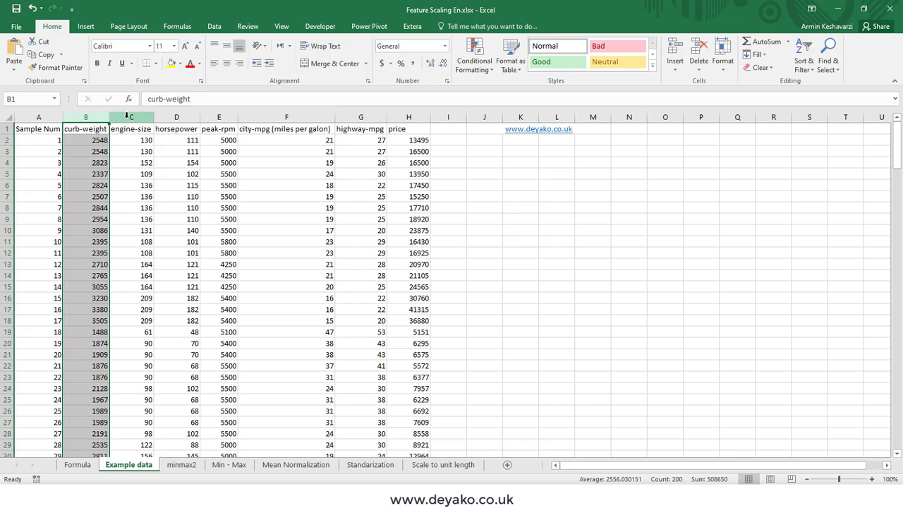
click(126, 117)
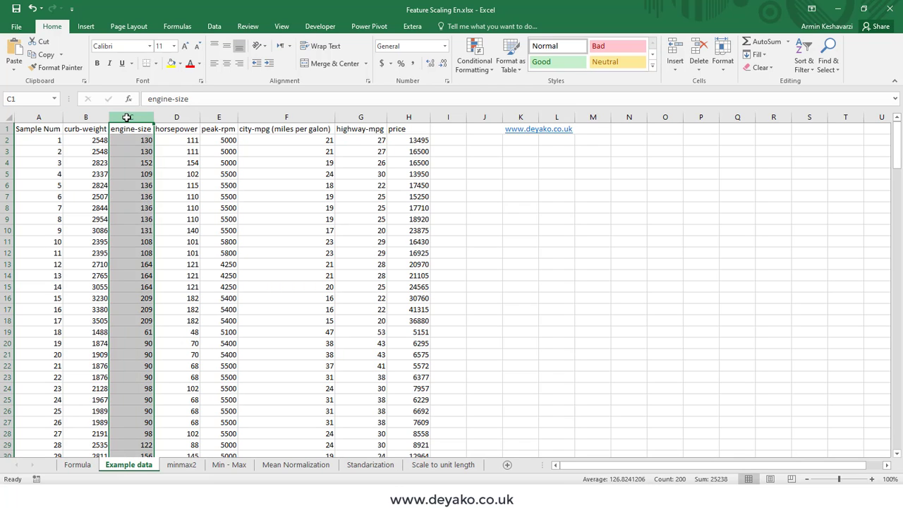
click(287, 118)
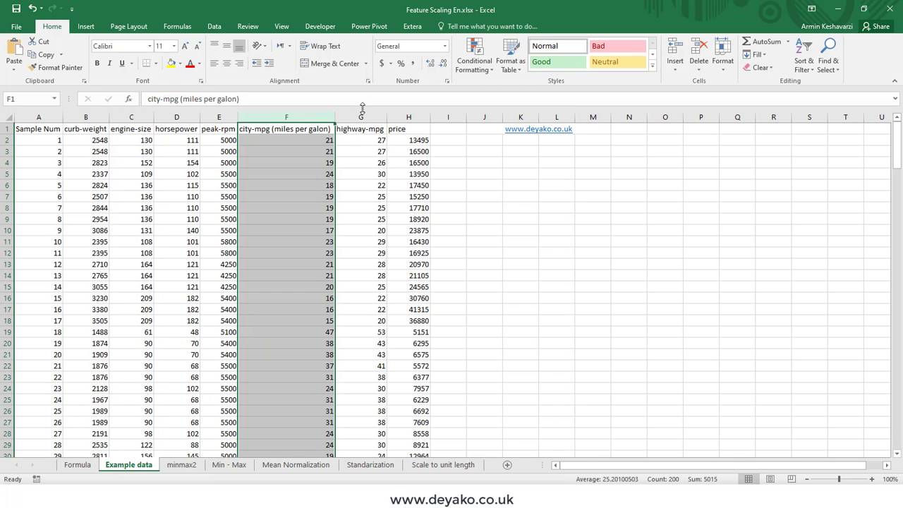
click(362, 114)
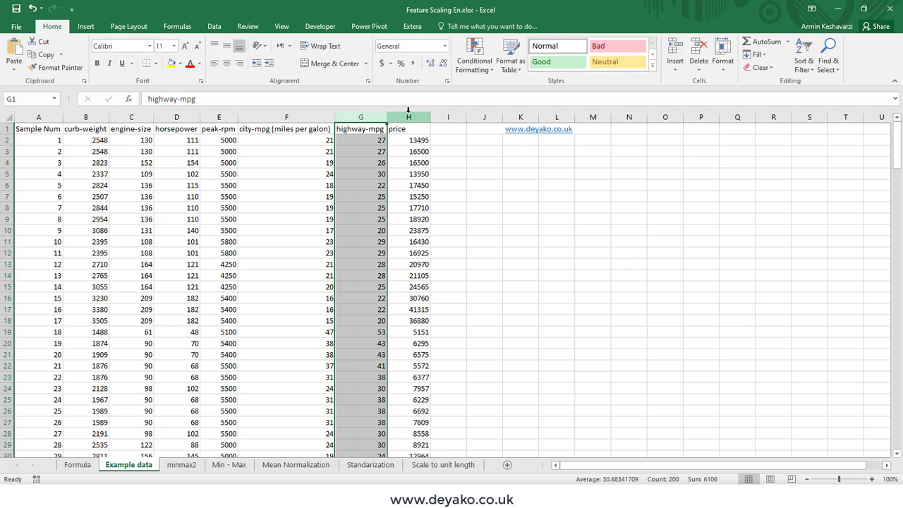
click(408, 115)
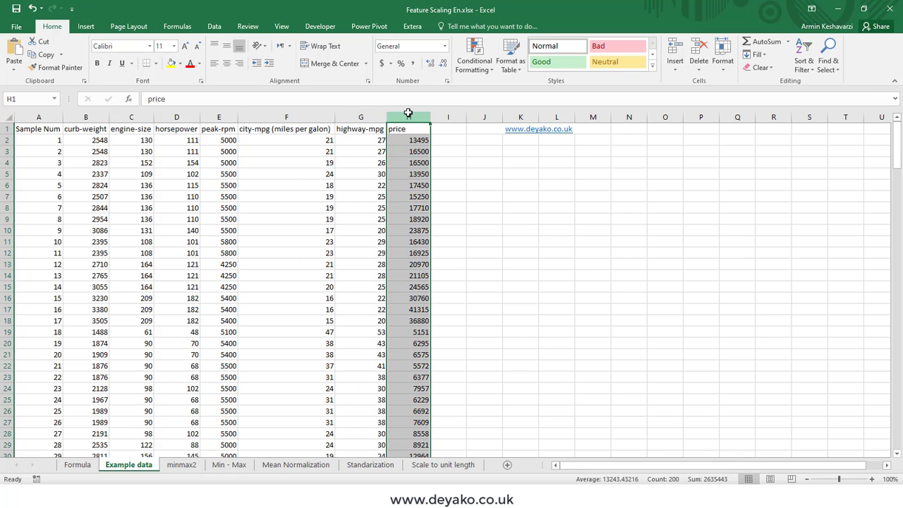
Compare the original prices in column H of Example data with the scaled price column and H2 formula on minmax2.
click(412, 142)
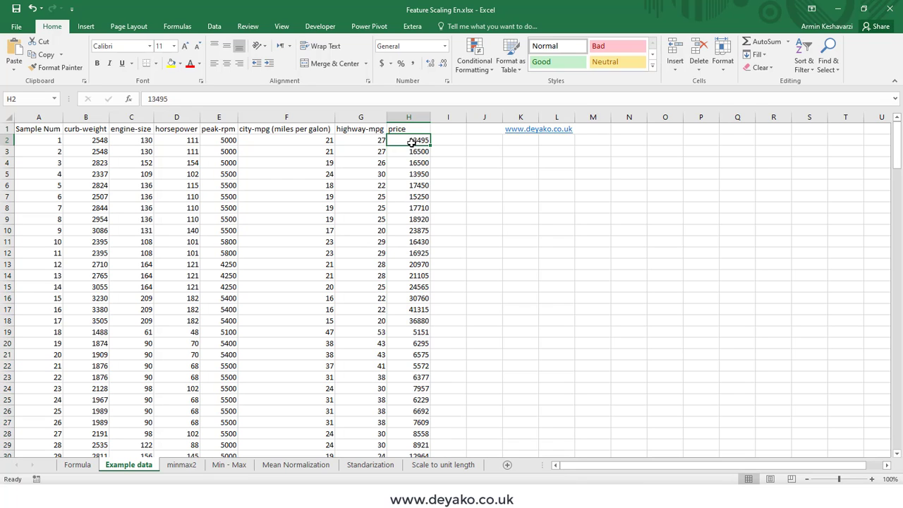
click(412, 151)
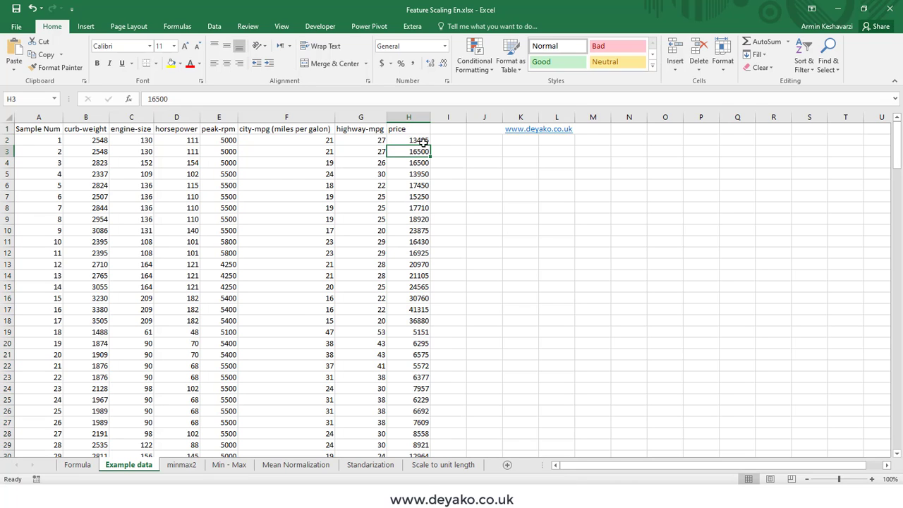
click(180, 464)
click(439, 139)
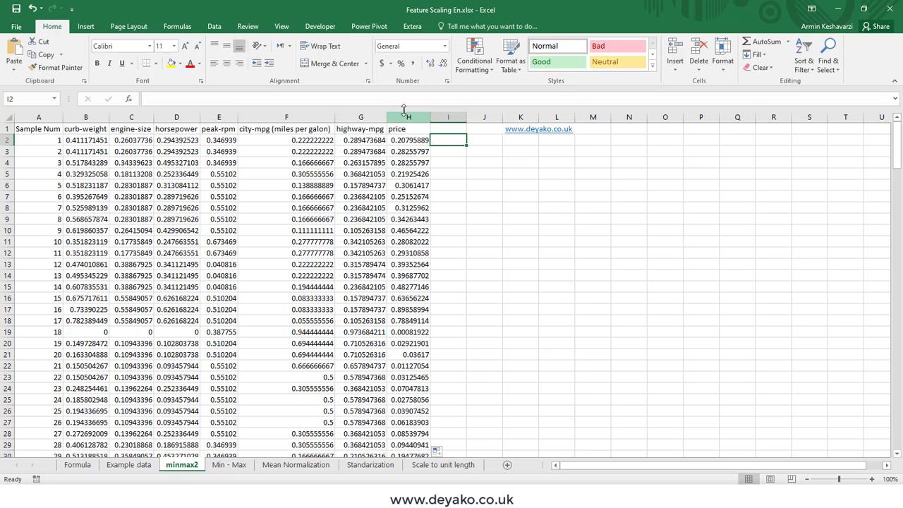
click(407, 116)
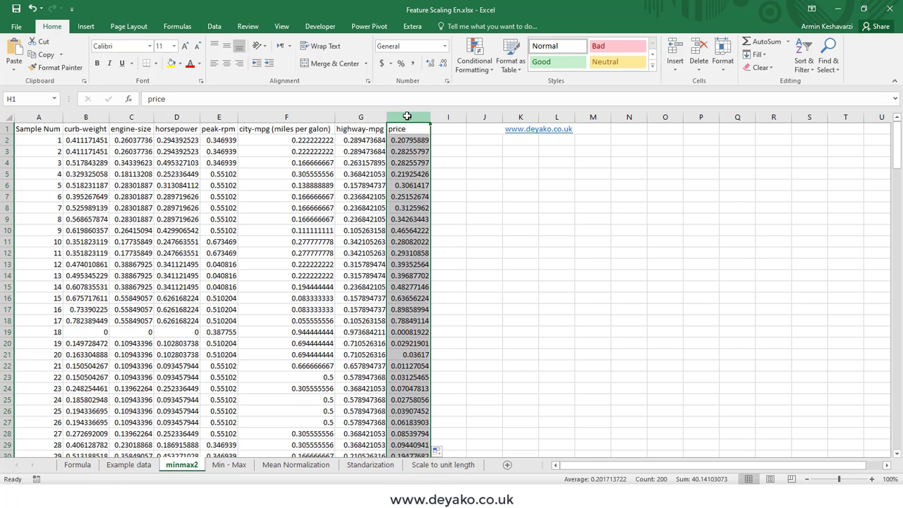
click(408, 139)
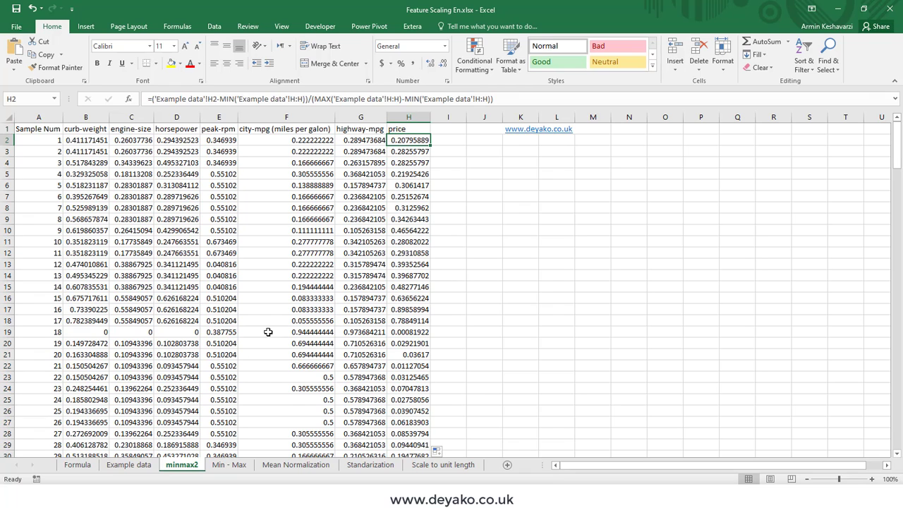
Add the header 1/price in cell I1 of the Example data sheet.
click(130, 465)
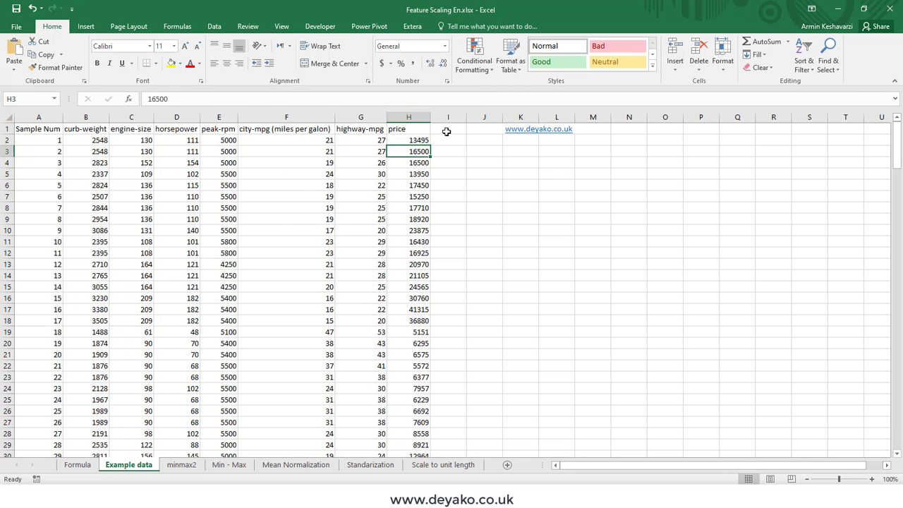
click(447, 130)
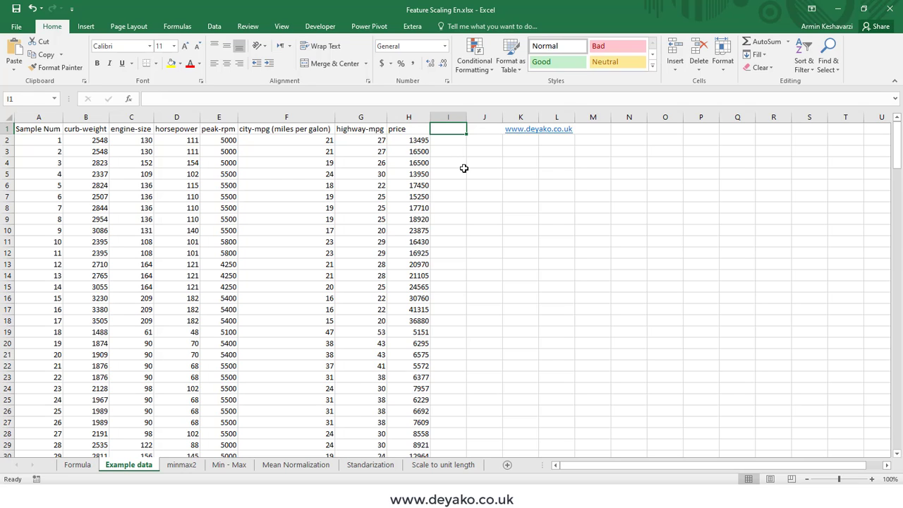
text(1/)
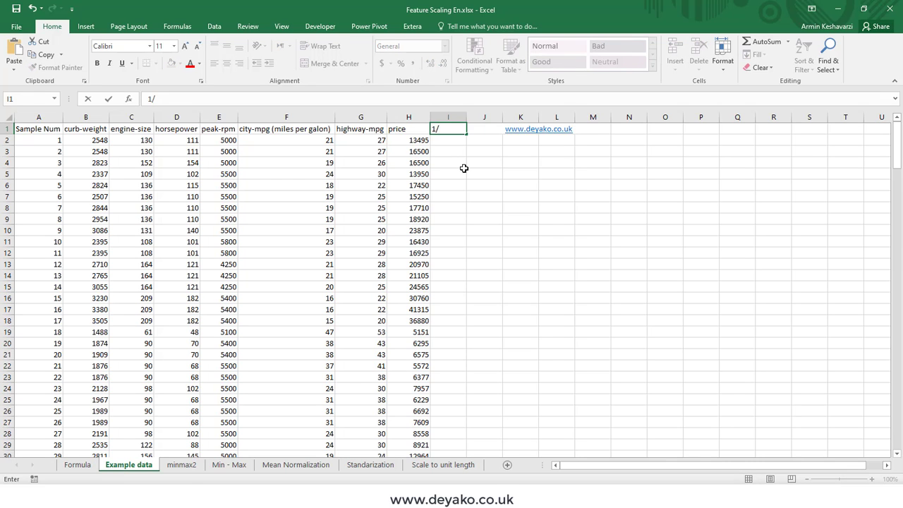
text(price)
key(Return)
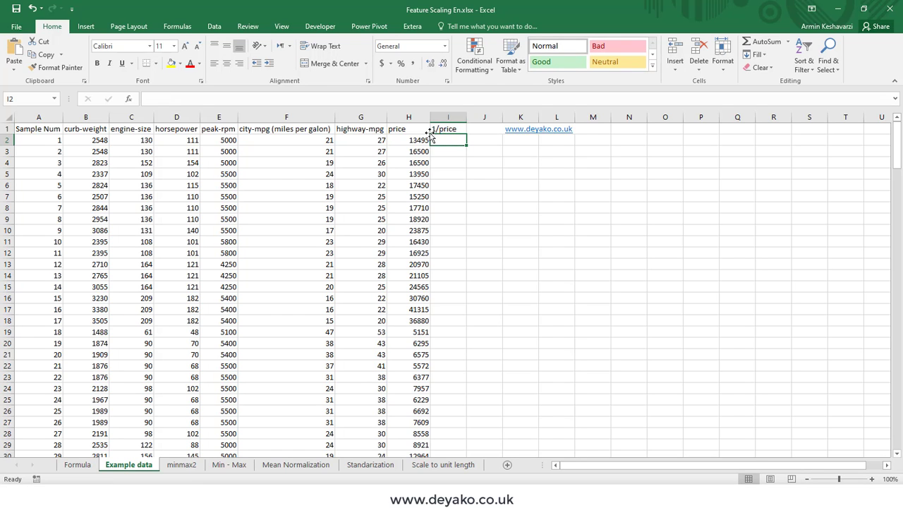
Enter =1/H2 in I2 of Example data, fill it down for all samples, and check it against the prices.
text(=)
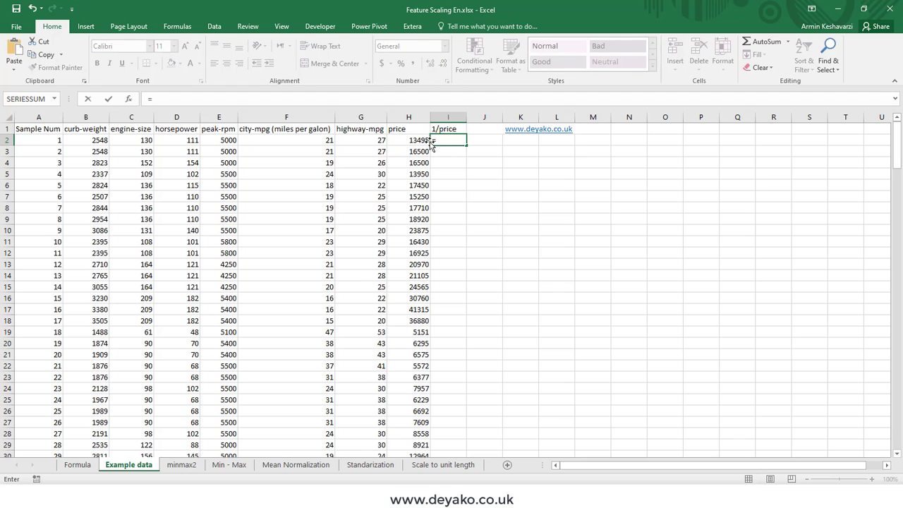
text(1/)
click(411, 140)
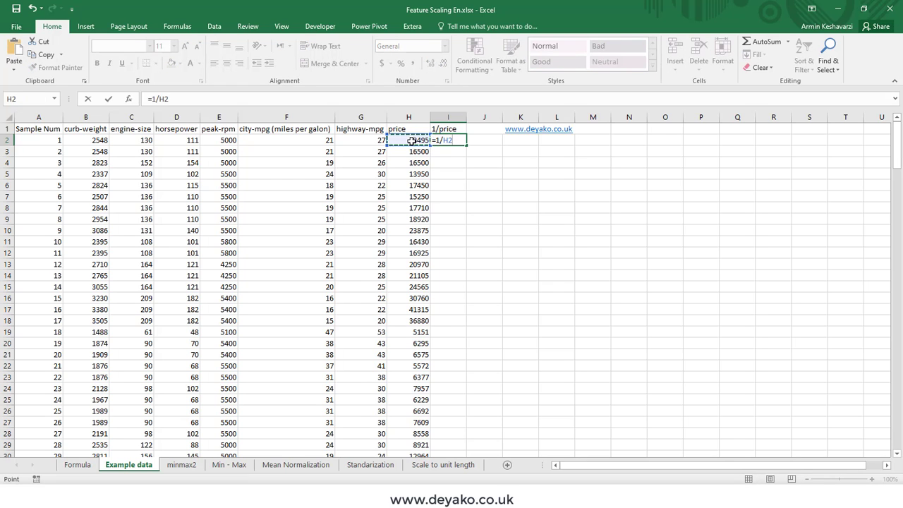
key(Return)
click(465, 141)
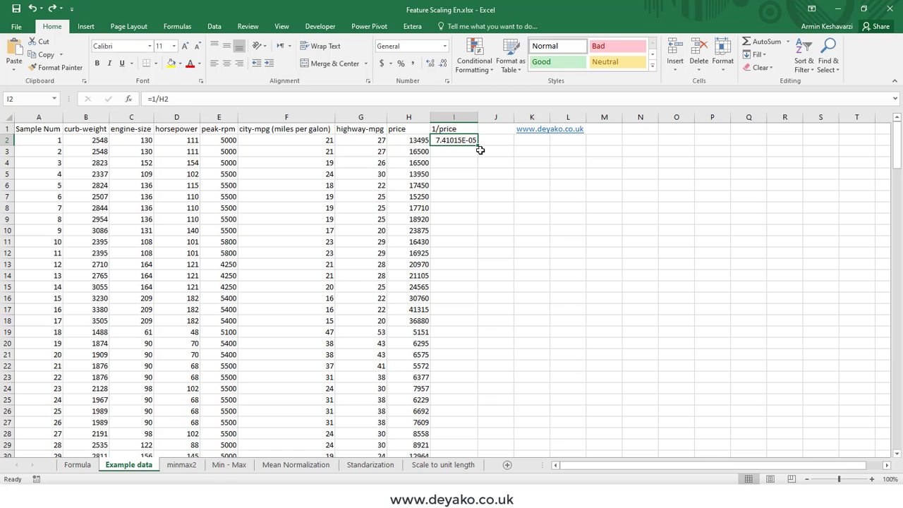
double_click(478, 144)
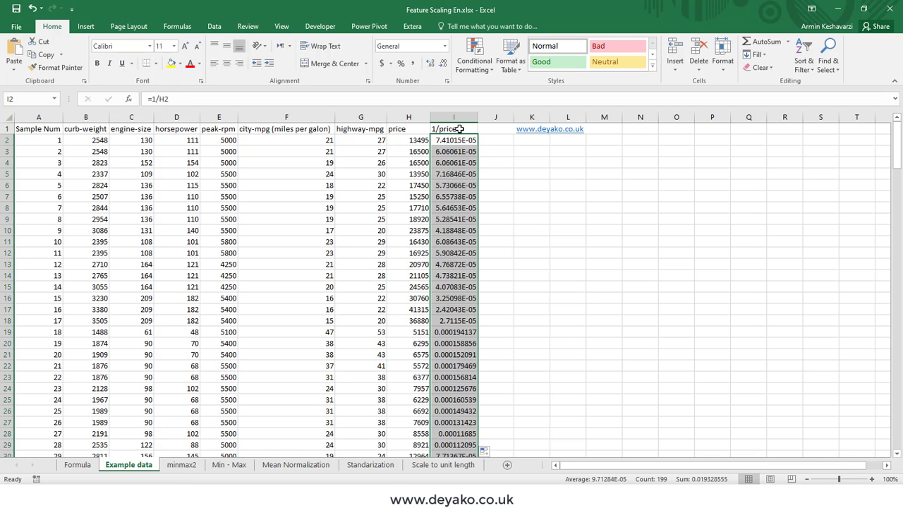
drag(461, 141, 461, 152)
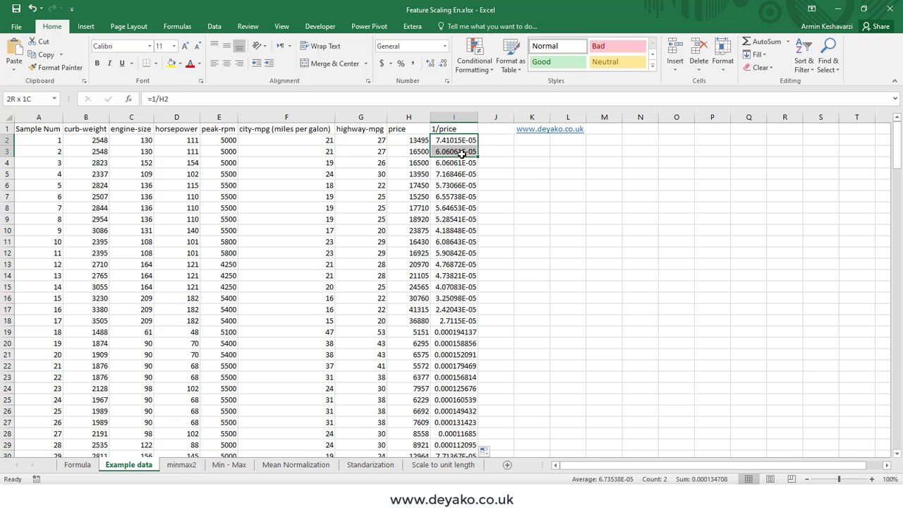
click(417, 139)
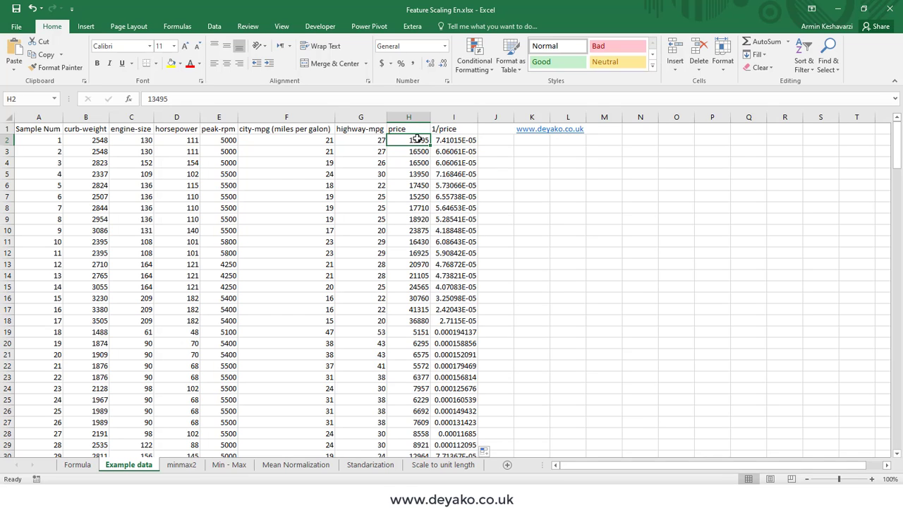
click(458, 117)
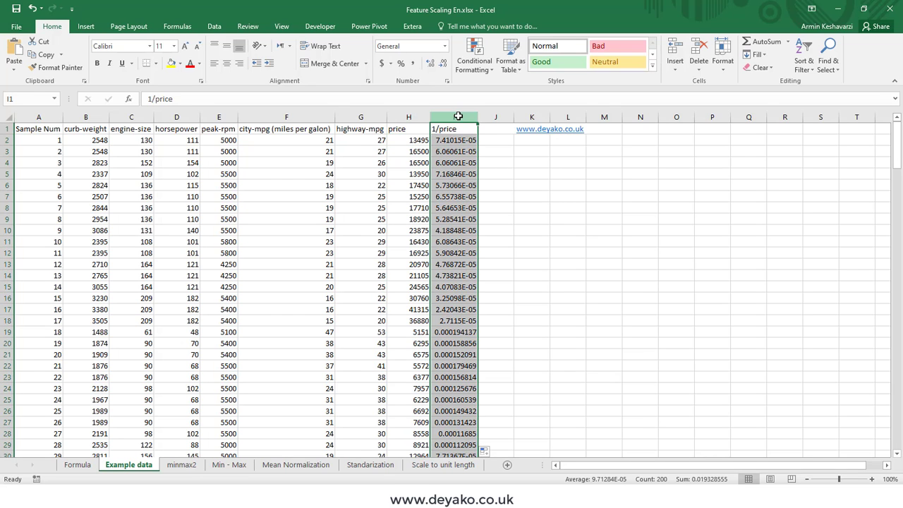
drag(458, 116, 430, 134)
click(455, 144)
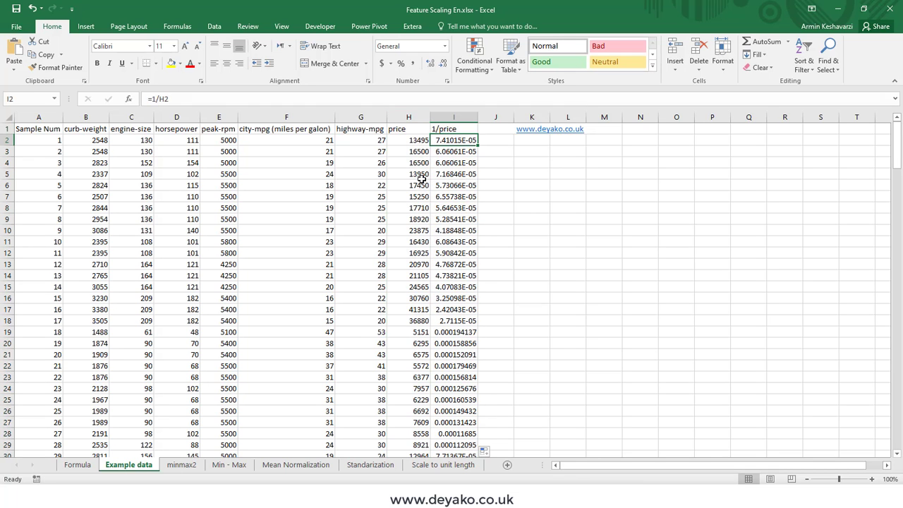
Rename the price header in H1 of the minmax2 sheet to 1/price.
click(181, 465)
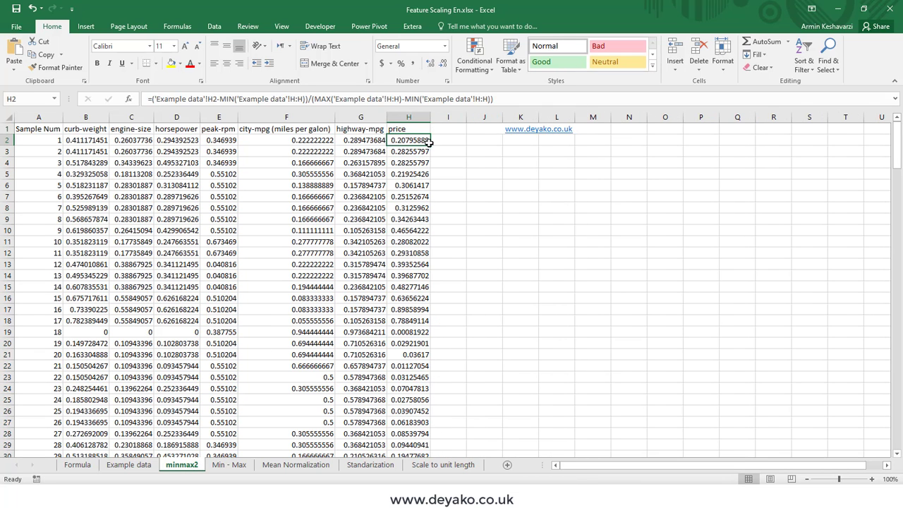
double_click(390, 128)
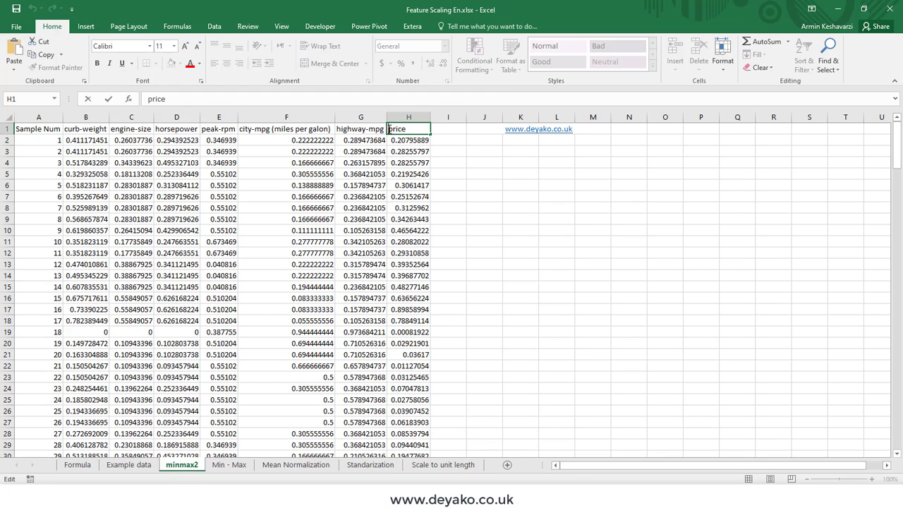
text(1/)
key(Return)
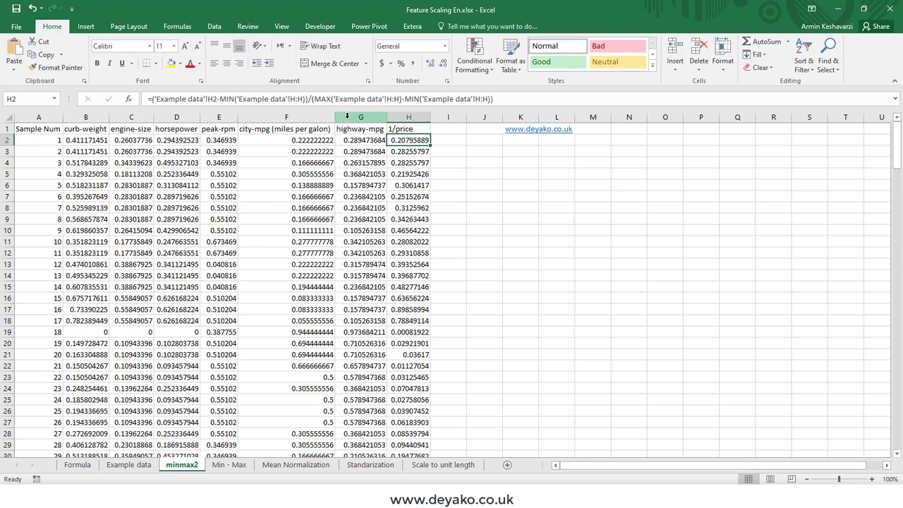
Change the H2 scaling formula on minmax2 to reference I2 and I:I of Example data, and fill it down column H.
click(211, 99)
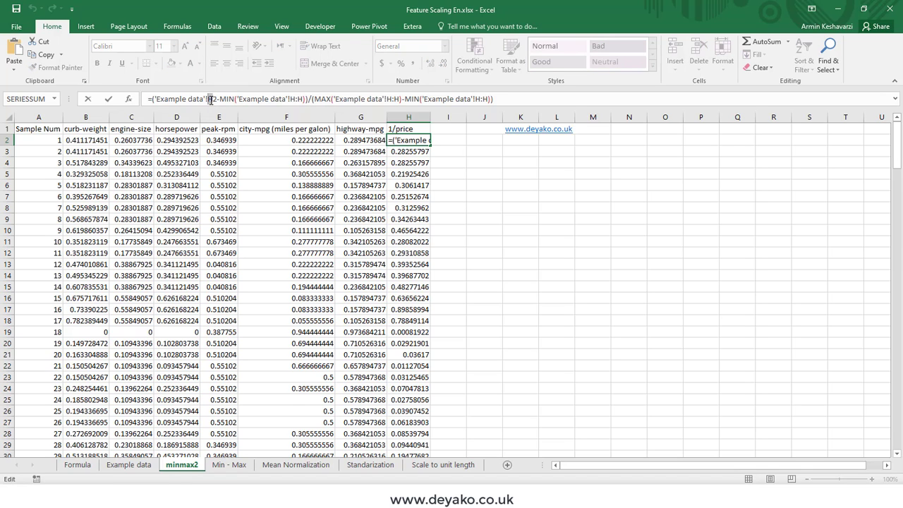
key(BackSpace)
text(I)
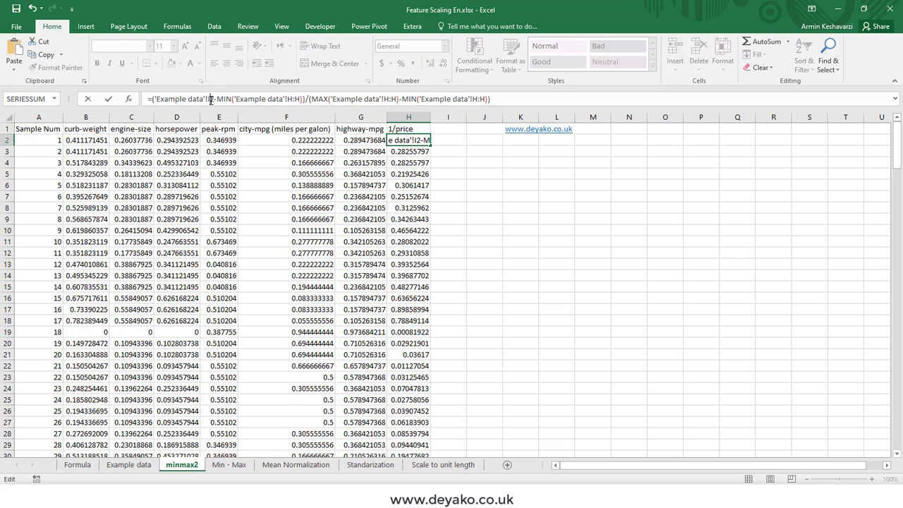
drag(285, 99, 292, 101)
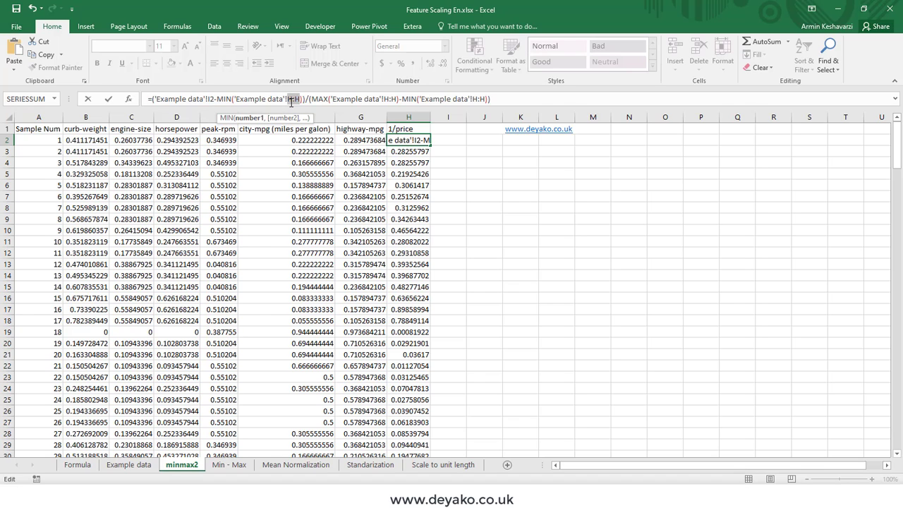
text(I:I)
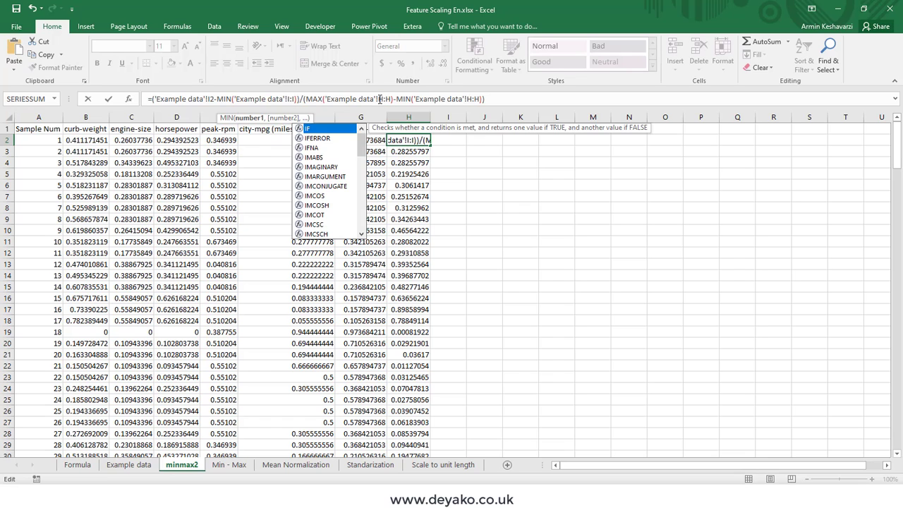
key(Return)
click(413, 140)
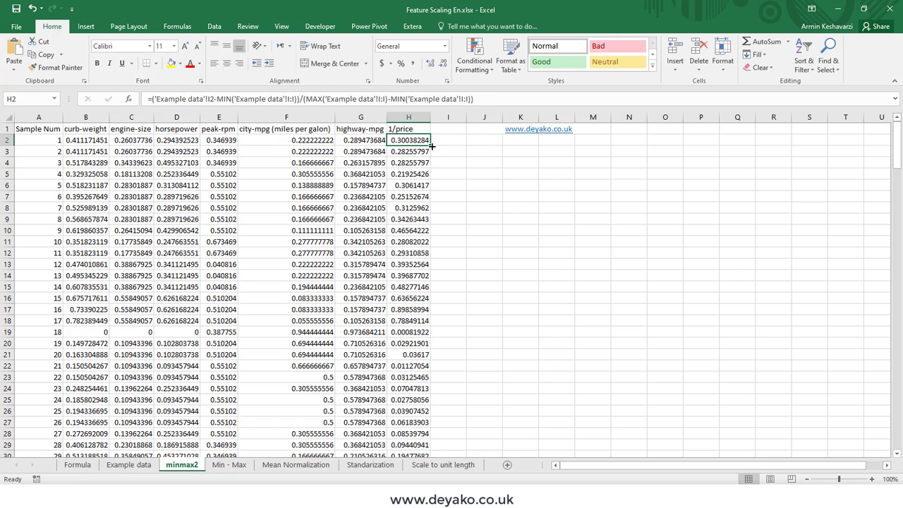
double_click(431, 146)
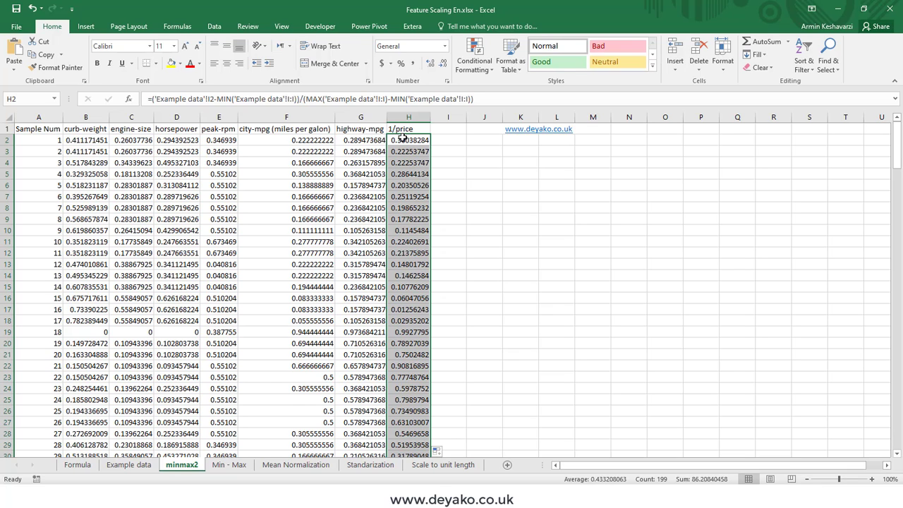
Enter =AVERAGE(B2:H2) in I2 of minmax2 and fill it down column I for all samples.
click(450, 138)
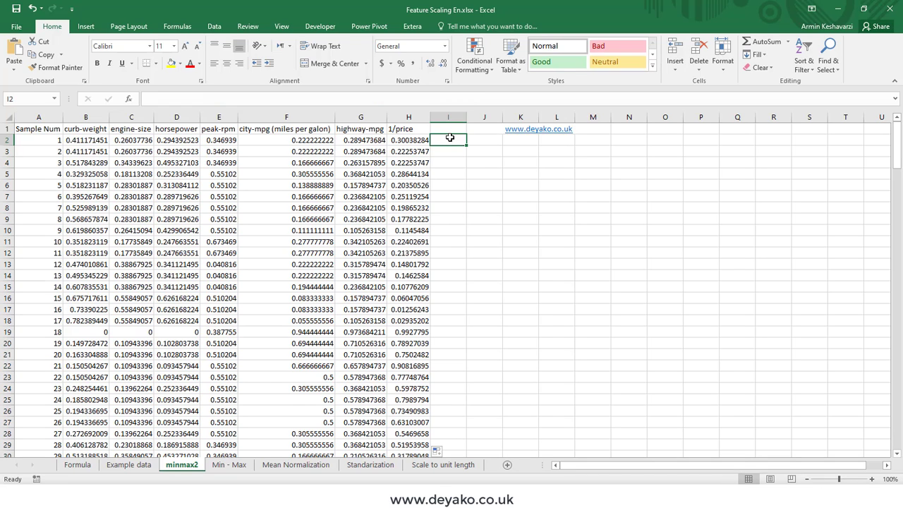
text(=av)
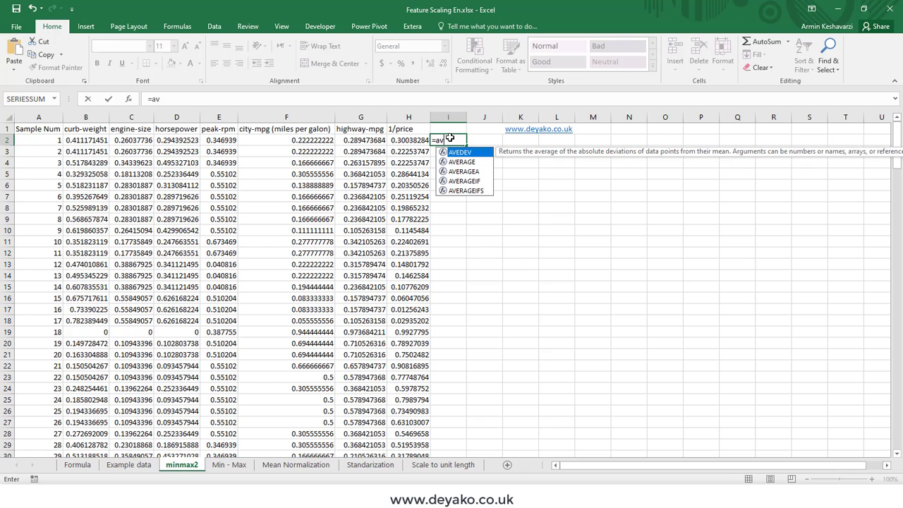
double_click(468, 163)
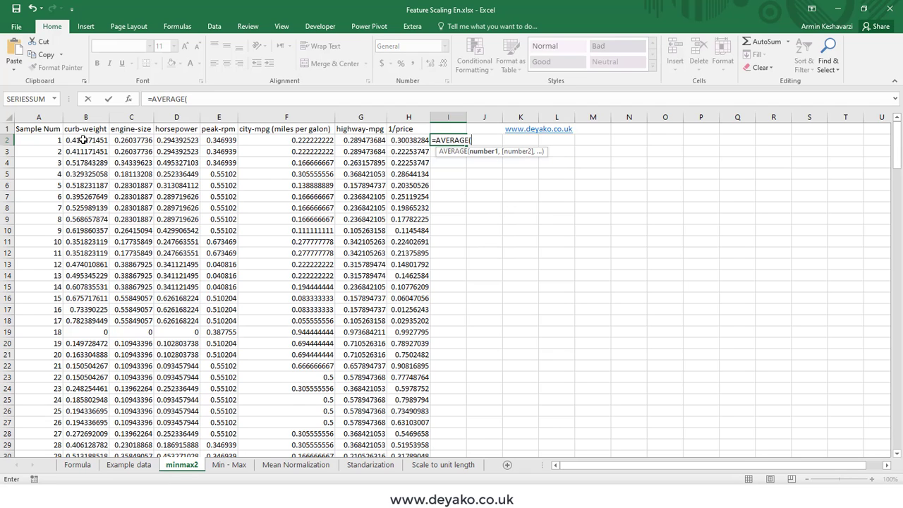
drag(81, 140, 127, 141)
drag(319, 140, 412, 141)
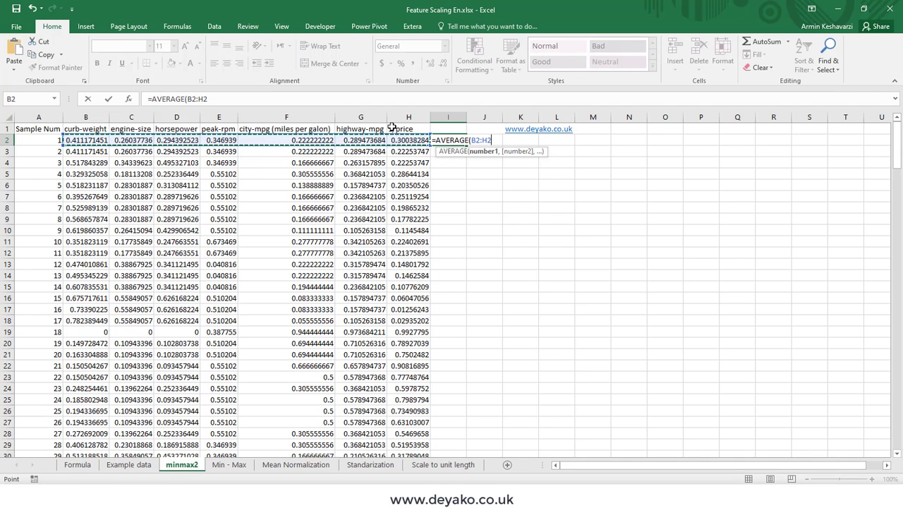
text())
key(Return)
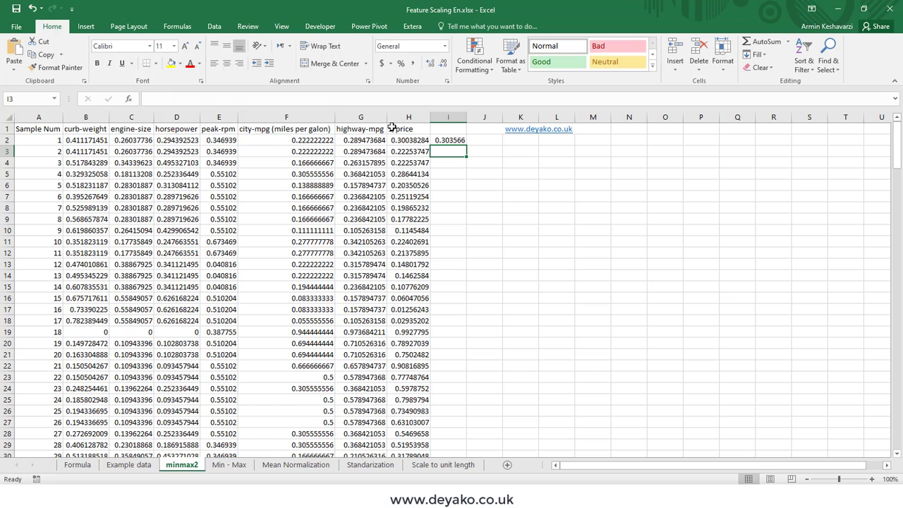
click(457, 139)
double_click(468, 146)
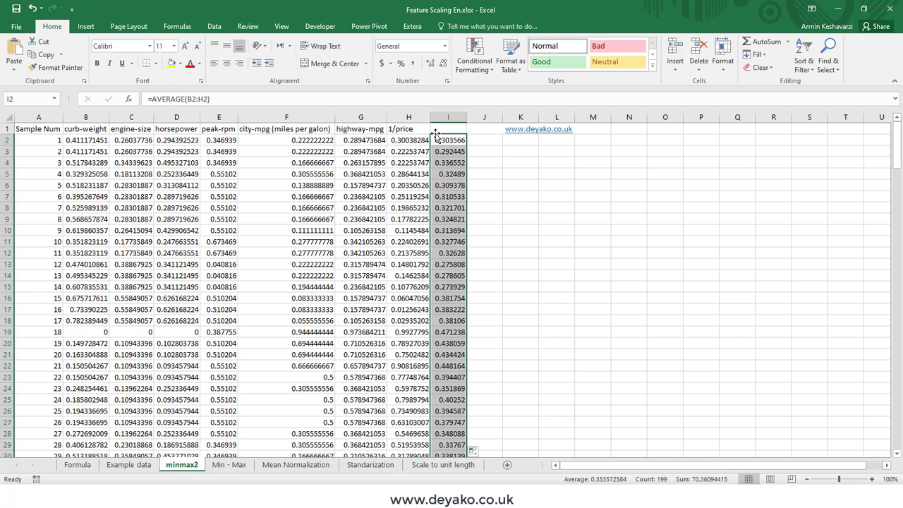
Insert a blank column at J on minmax2, between the average scores and the website link.
drag(409, 116, 84, 134)
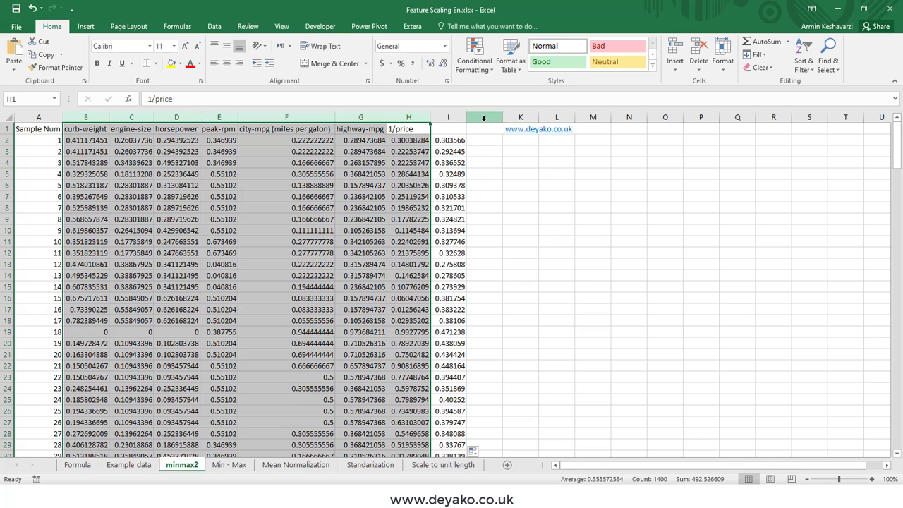
click(484, 118)
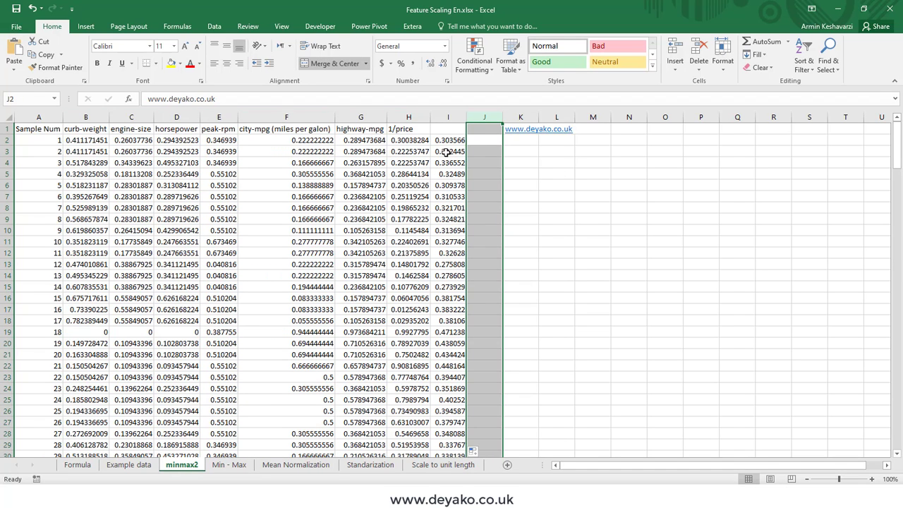
right_click(475, 118)
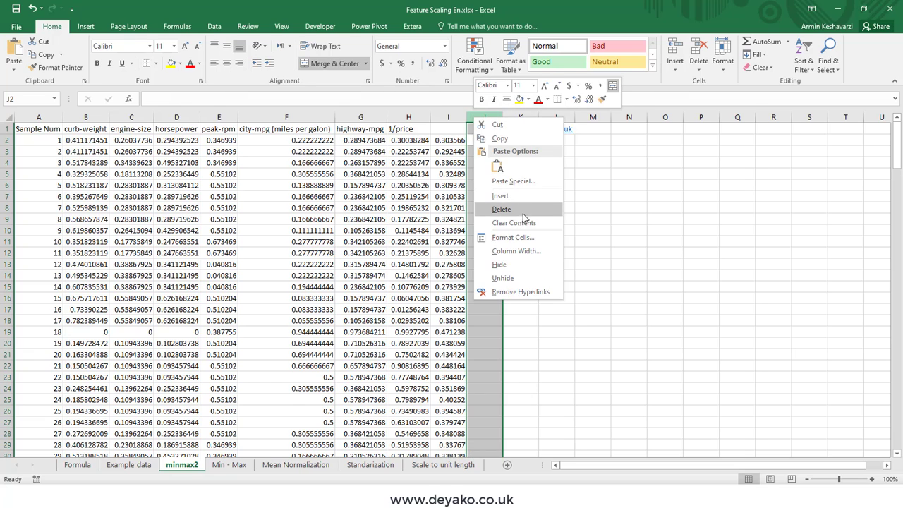
click(523, 198)
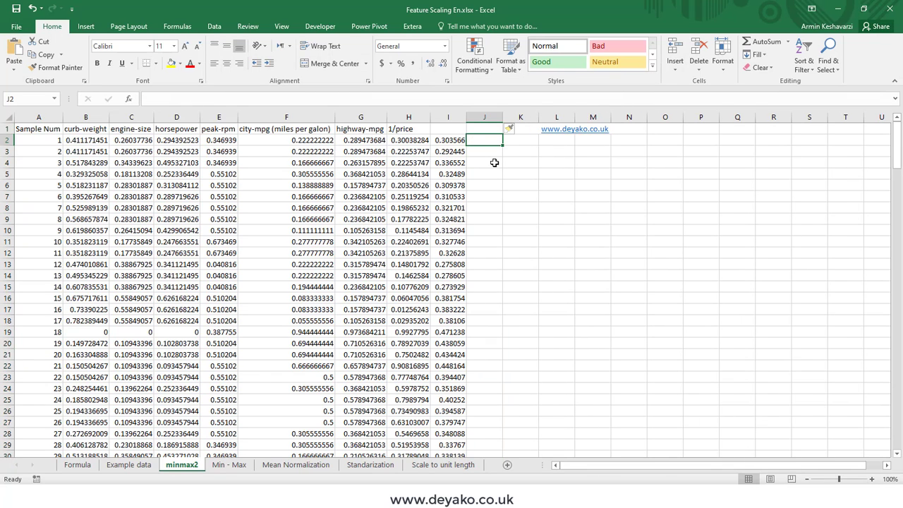
Enter =RANK.AVG(I2,I:I) in J2 of minmax2 to rank the first car's average score.
text(=ran)
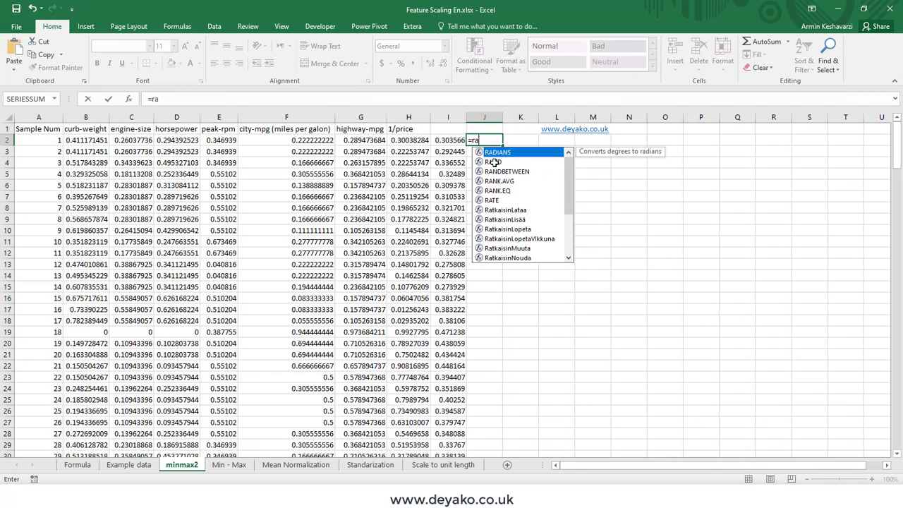
double_click(502, 171)
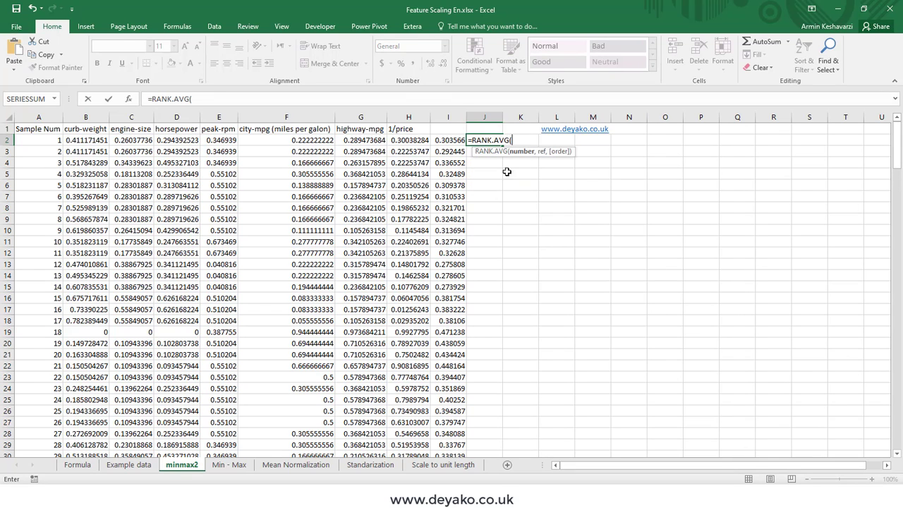
click(449, 139)
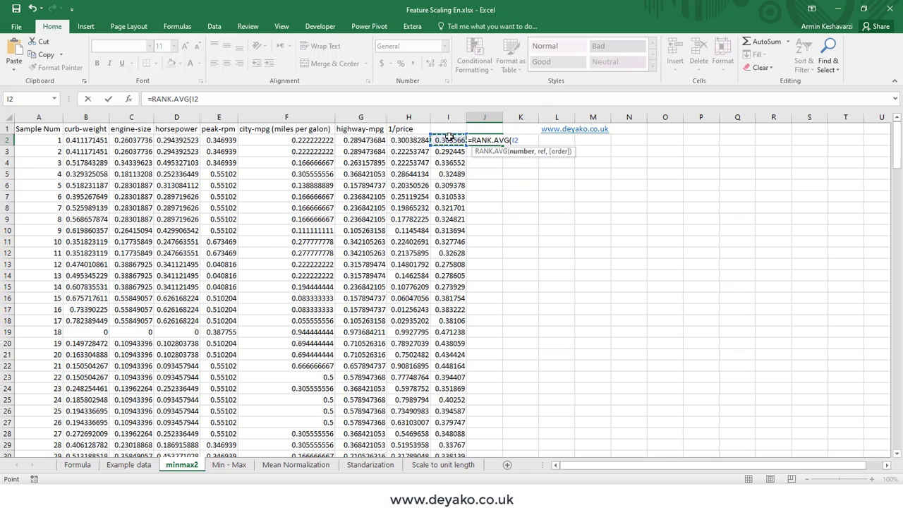
text(,)
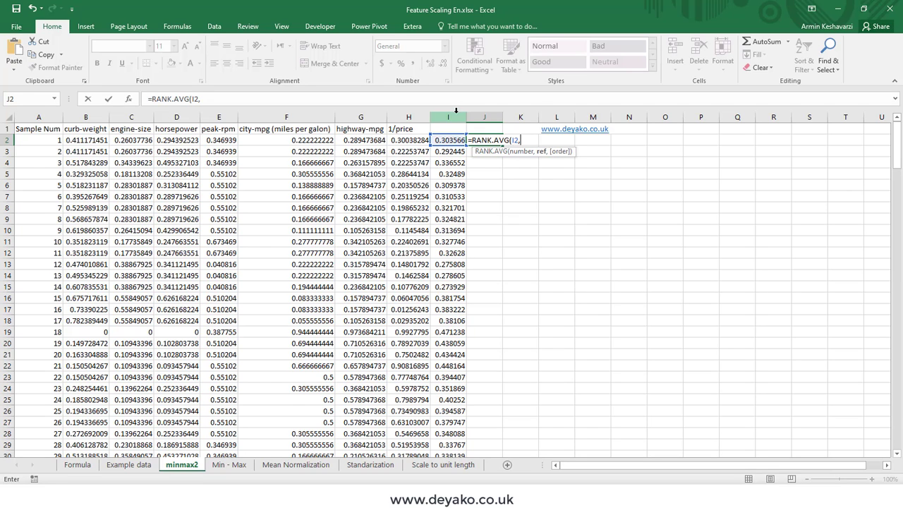
click(455, 115)
text())
key(Return)
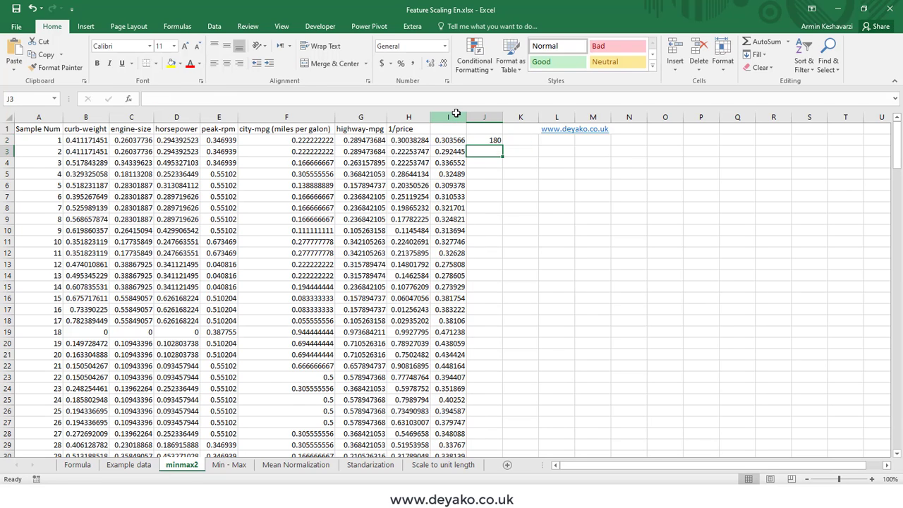
Fill the rank formula in J2 down for all samples and select A48:J48, the row of the top-ranked car.
click(494, 141)
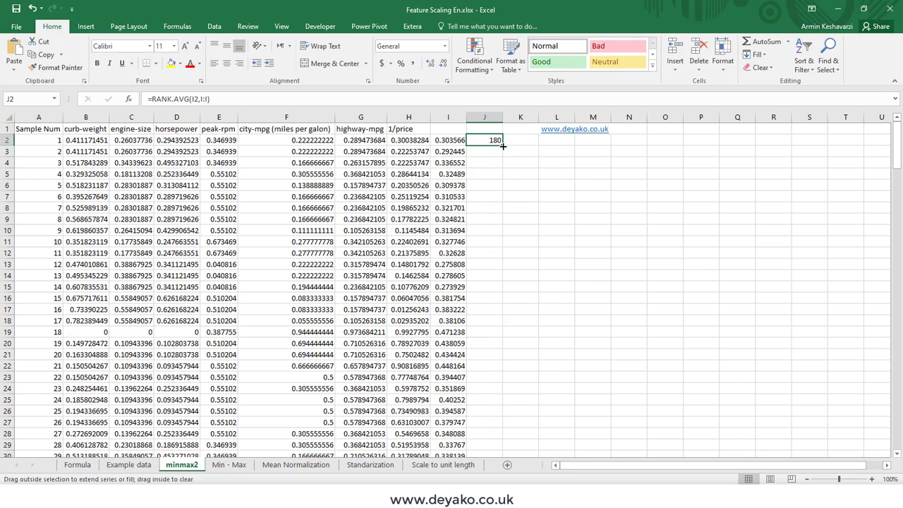
double_click(502, 145)
scroll(508, 220, down, 8)
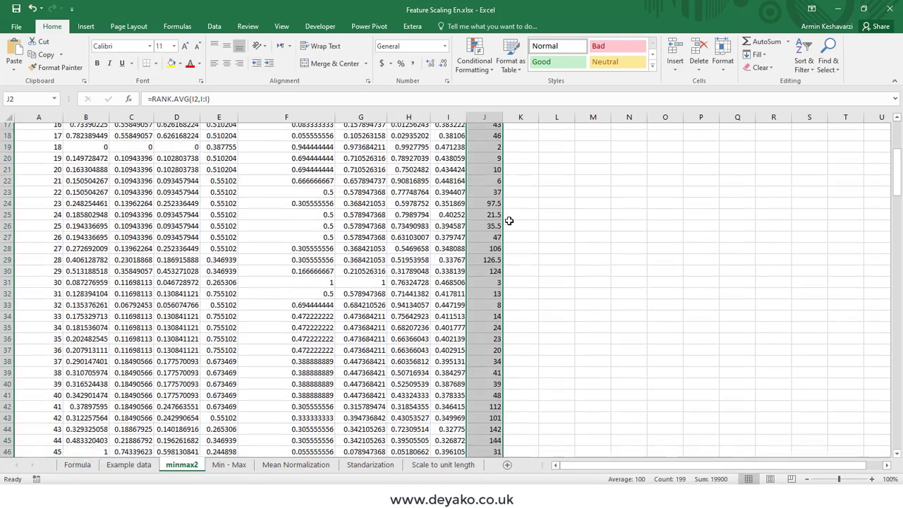
scroll(509, 221, down, 2)
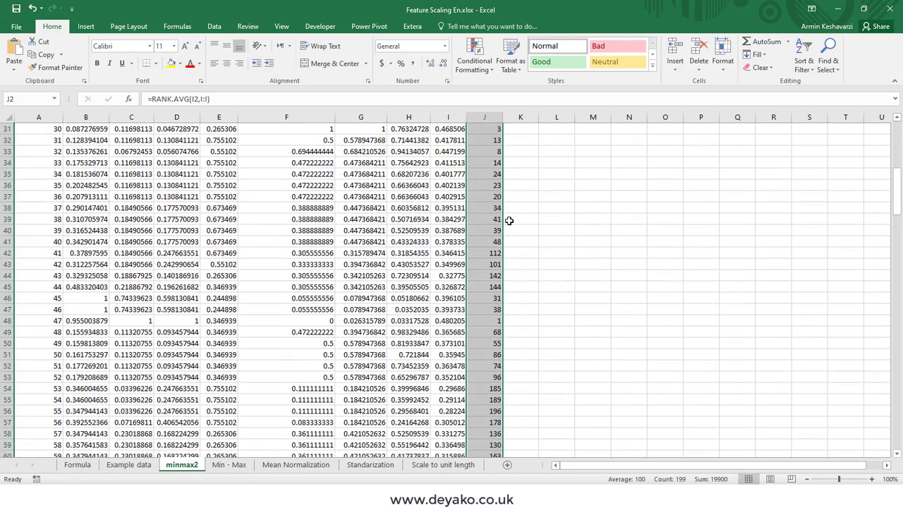
click(493, 321)
drag(25, 321, 487, 321)
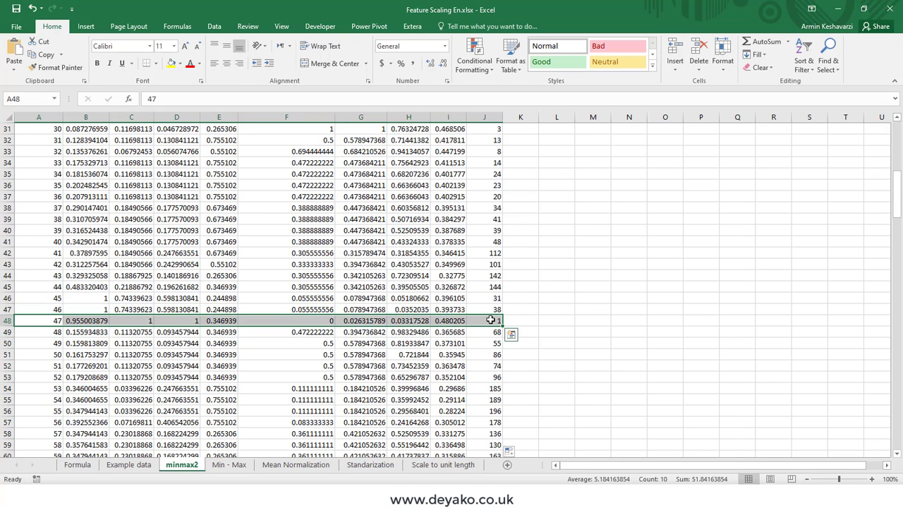
Clear the average scores and ranks from columns I and J of minmax2.
scroll(438, 151, up, 10)
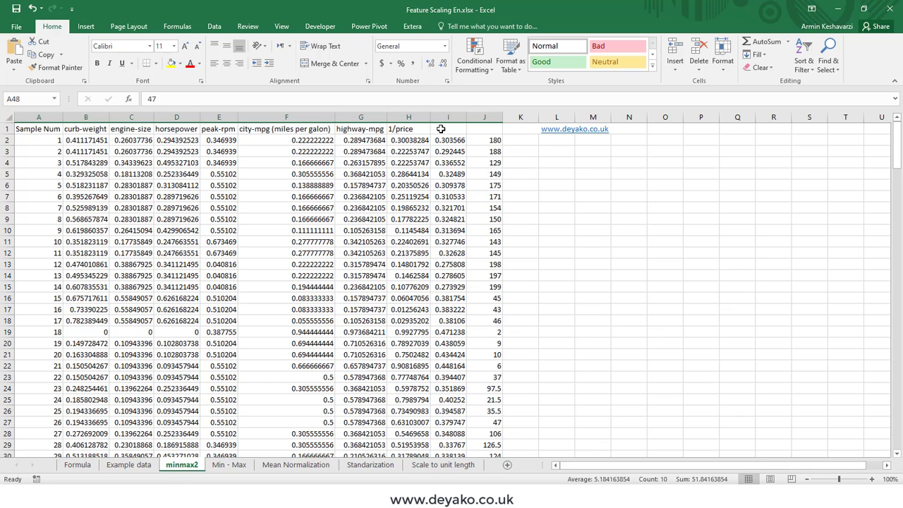
drag(482, 114, 460, 118)
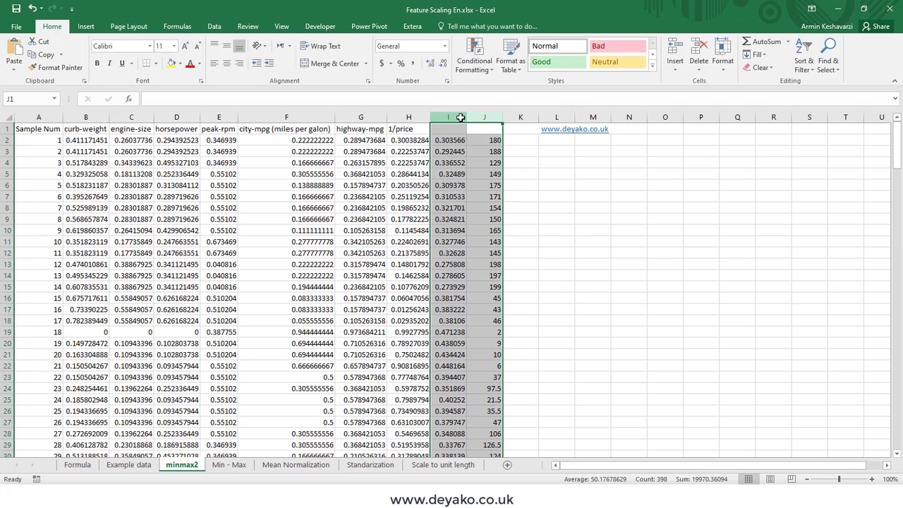
key(Delete)
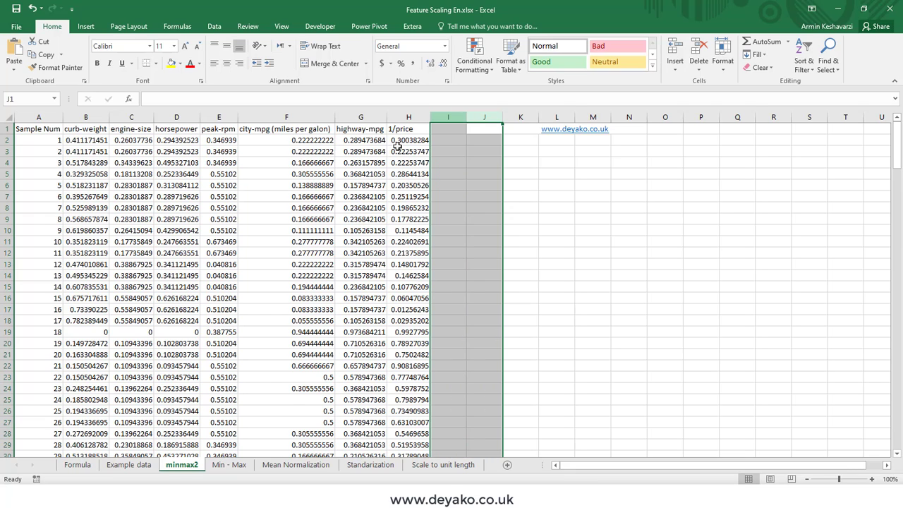
On the Formula sheet, compare the Avg(X) term of the Mean Normalization formula with the Min - Max formula.
click(80, 465)
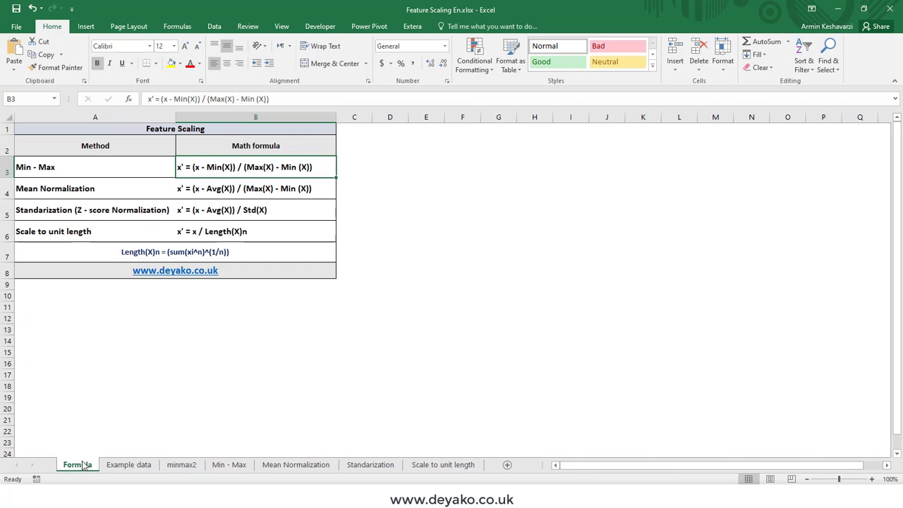
click(240, 197)
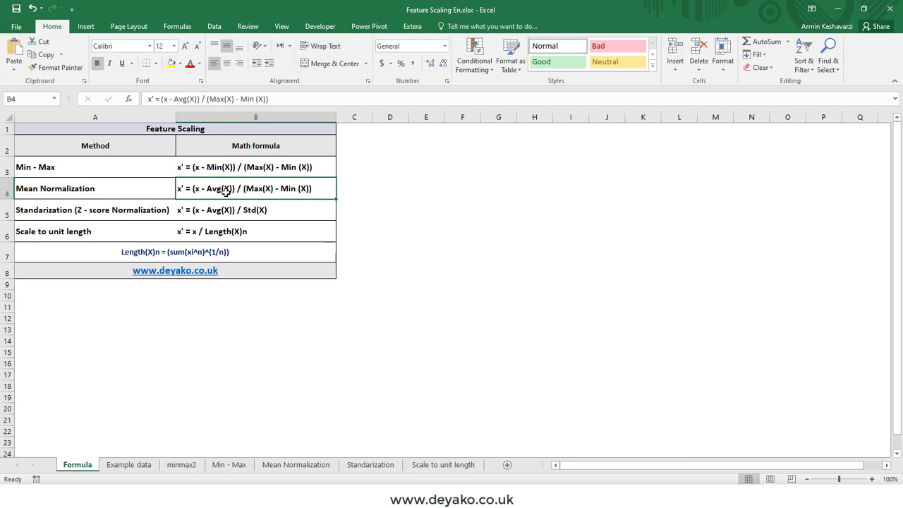
double_click(216, 191)
drag(206, 189, 232, 190)
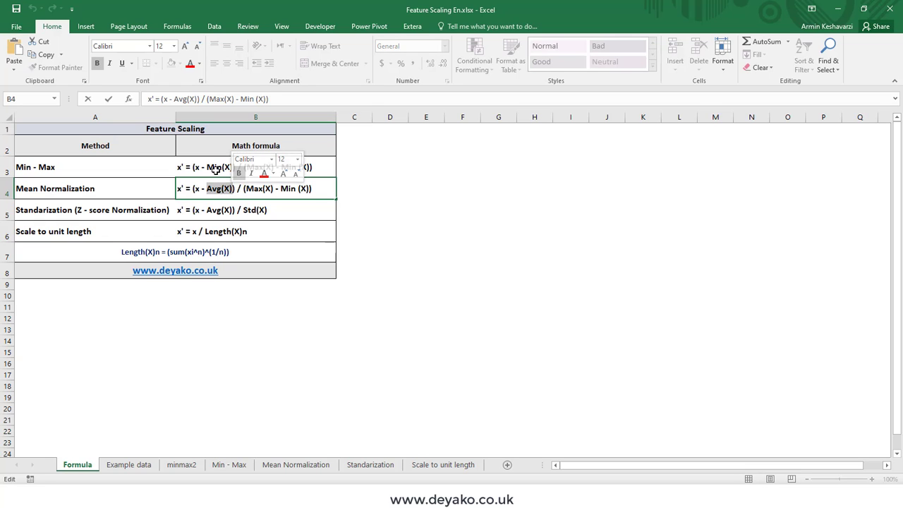
click(211, 167)
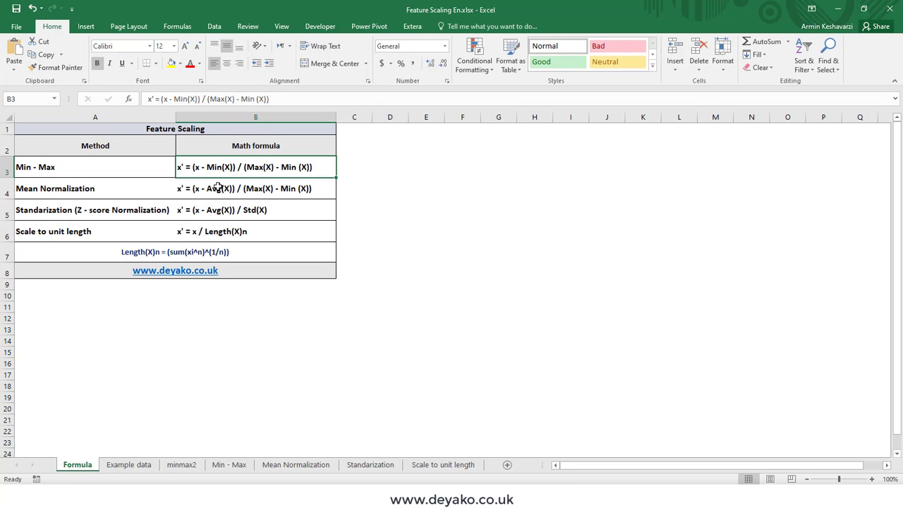
click(195, 191)
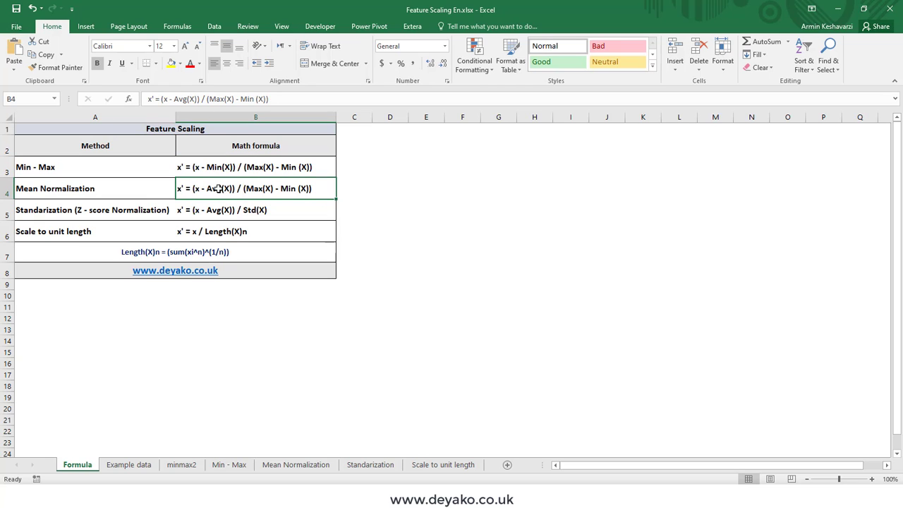
Review the Z-score standardization formula and its Std(X) term in B5, and go to the Standarization sheet.
click(97, 213)
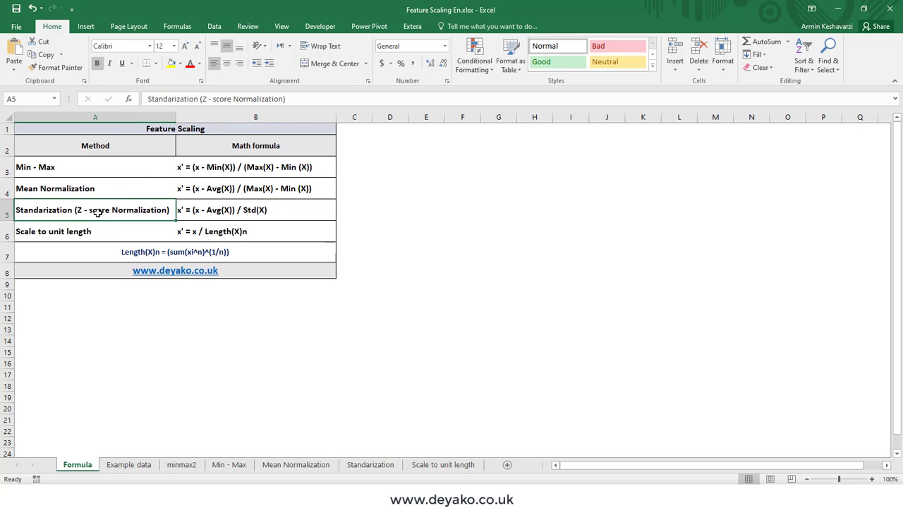
click(216, 209)
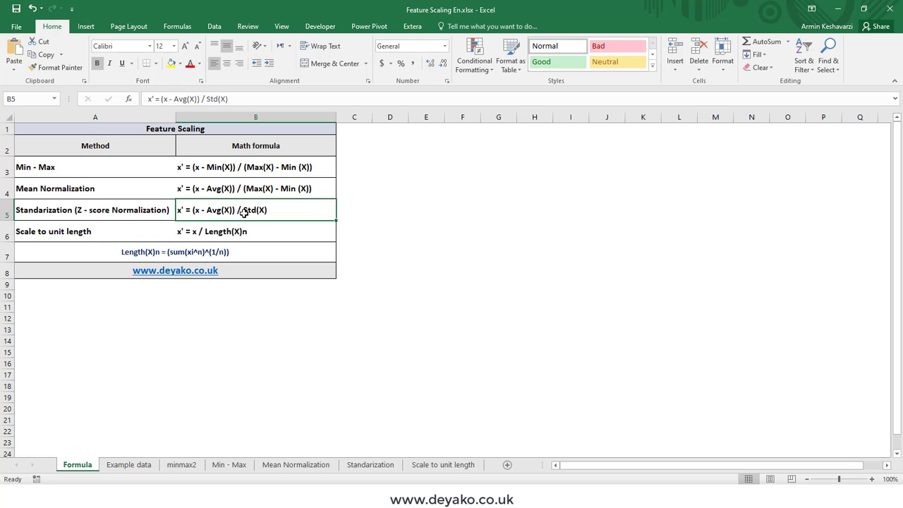
double_click(243, 210)
drag(244, 210, 271, 207)
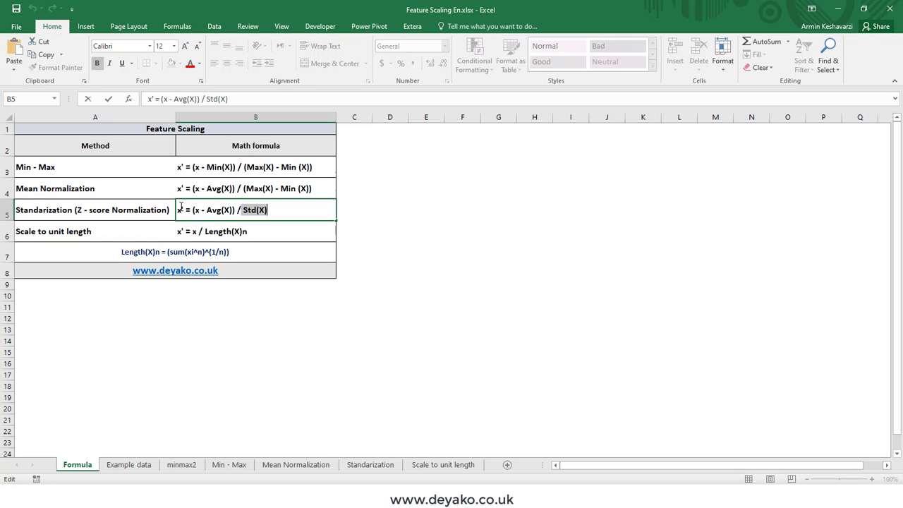
click(147, 207)
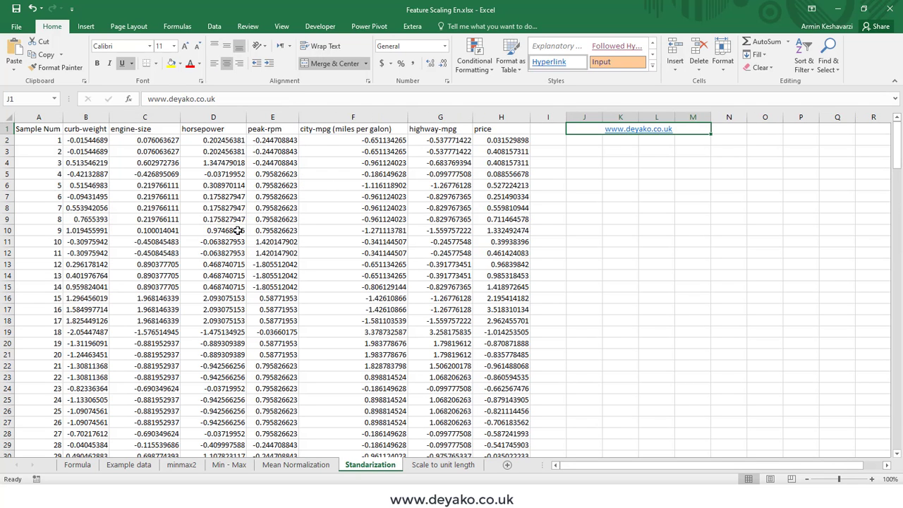
Examine the AVERAGE and STDEV.S parts of the curb-weight formula in B2 of Standarization, leaving the formula as it is.
click(86, 141)
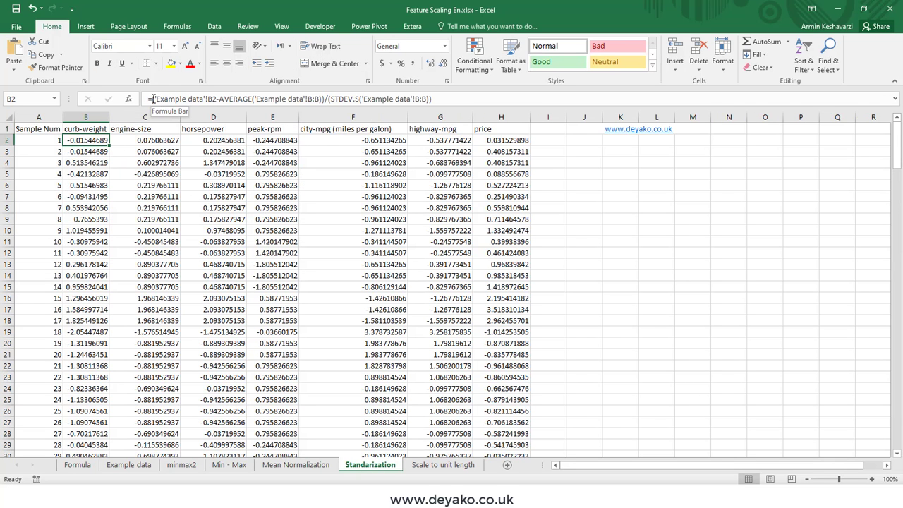
drag(153, 98, 324, 99)
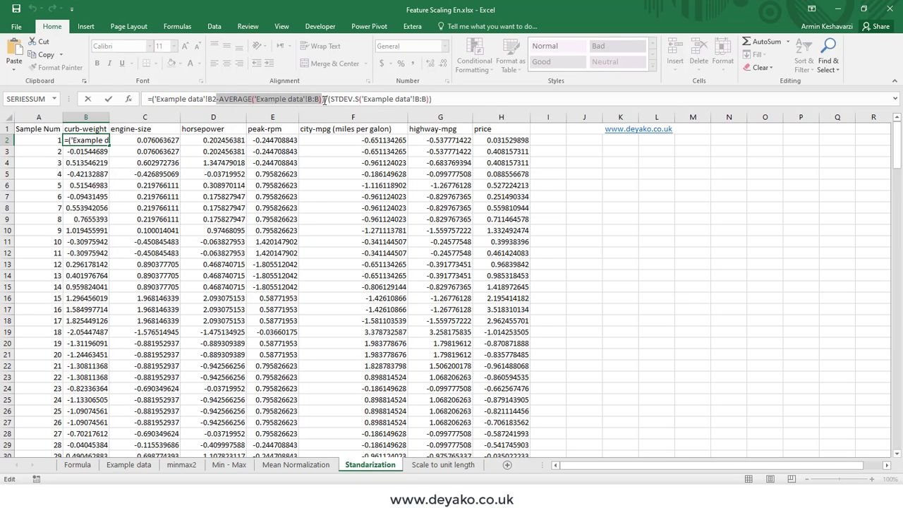
click(333, 99)
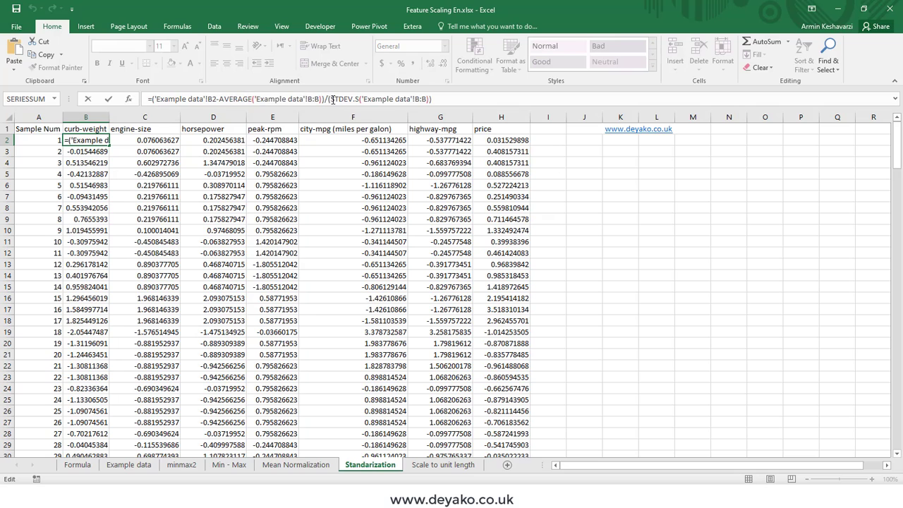
drag(333, 99, 359, 98)
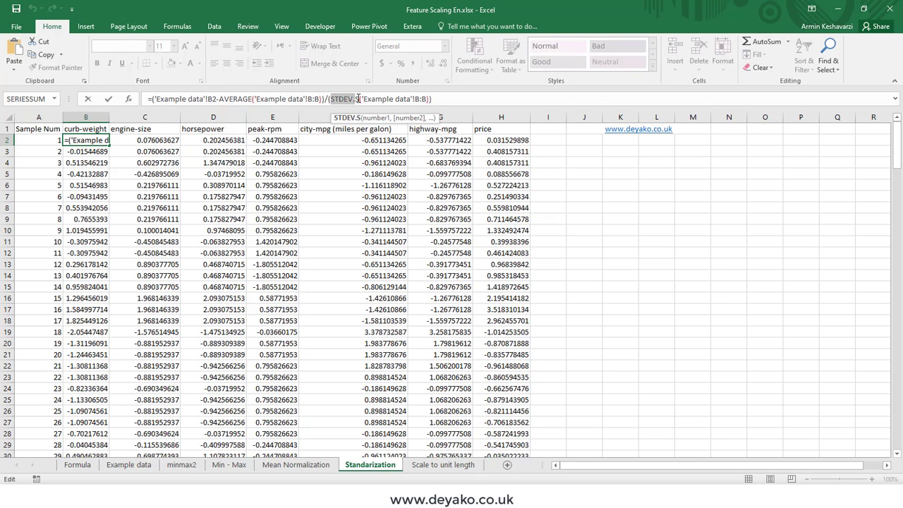
click(358, 99)
double_click(358, 98)
click(358, 98)
key(shift+Left)
drag(362, 98, 432, 99)
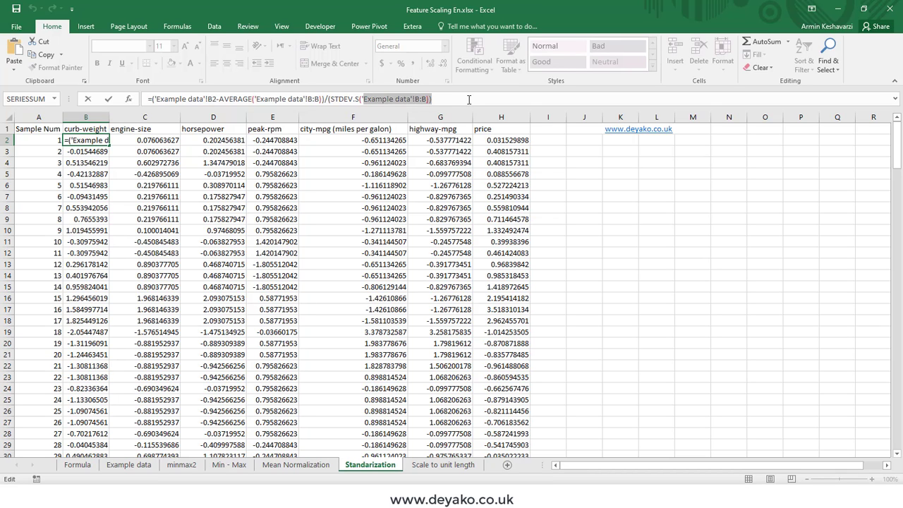
key(ctrl+Return)
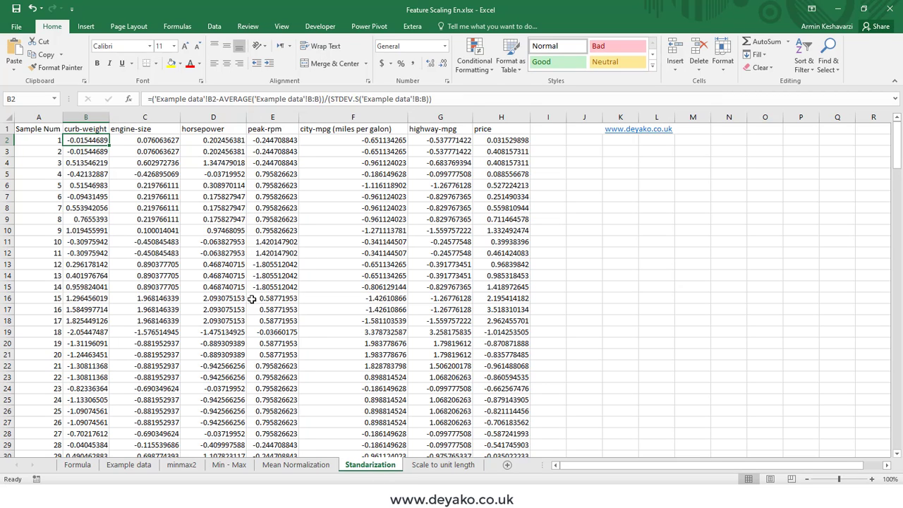
Examine the STANDARDIZE formula for engine-size in C2 and its X, Mean and Standard_dev function arguments.
click(162, 143)
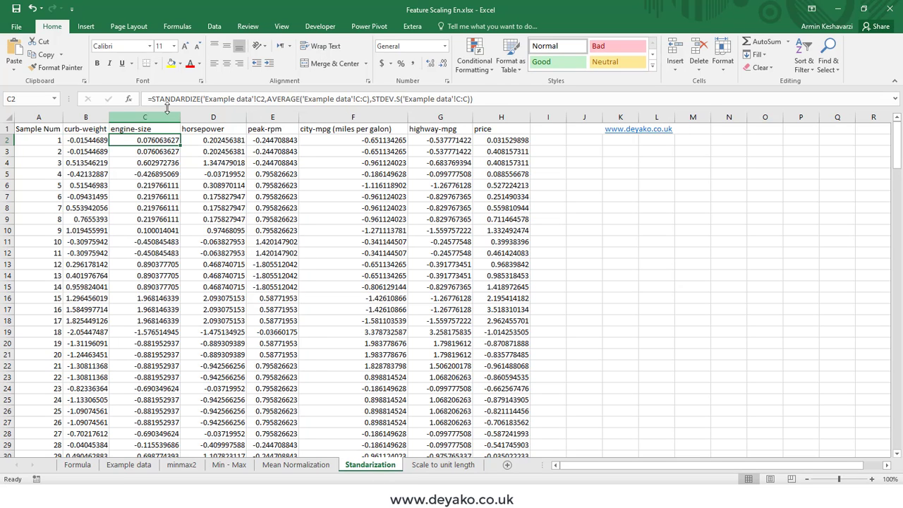
drag(148, 98, 202, 99)
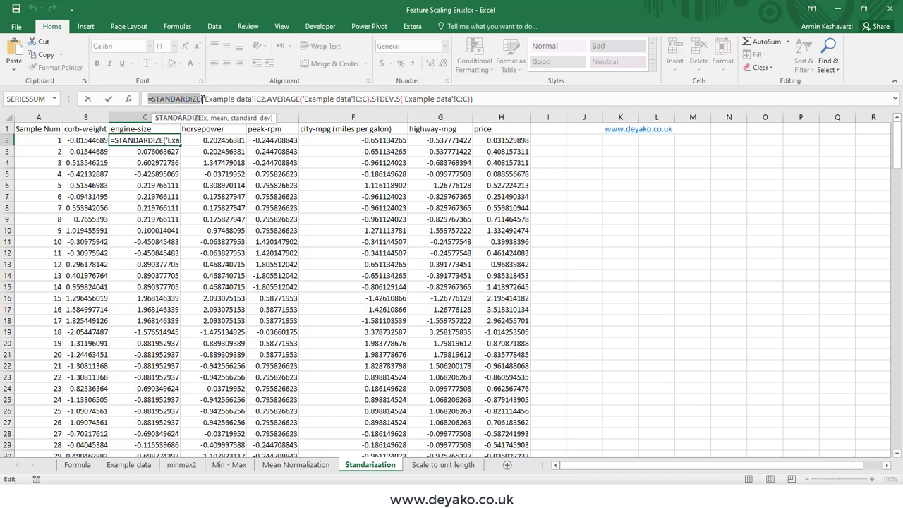
key(End)
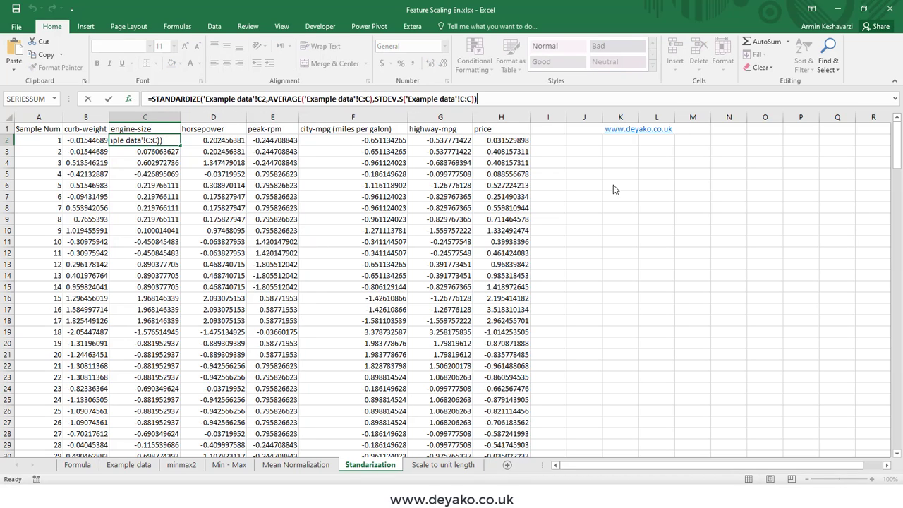
key(shift+F3)
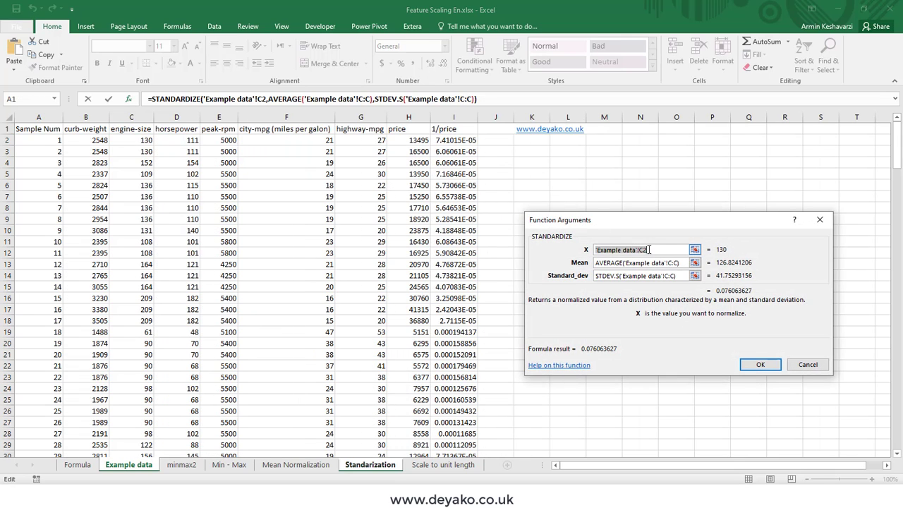
click(649, 249)
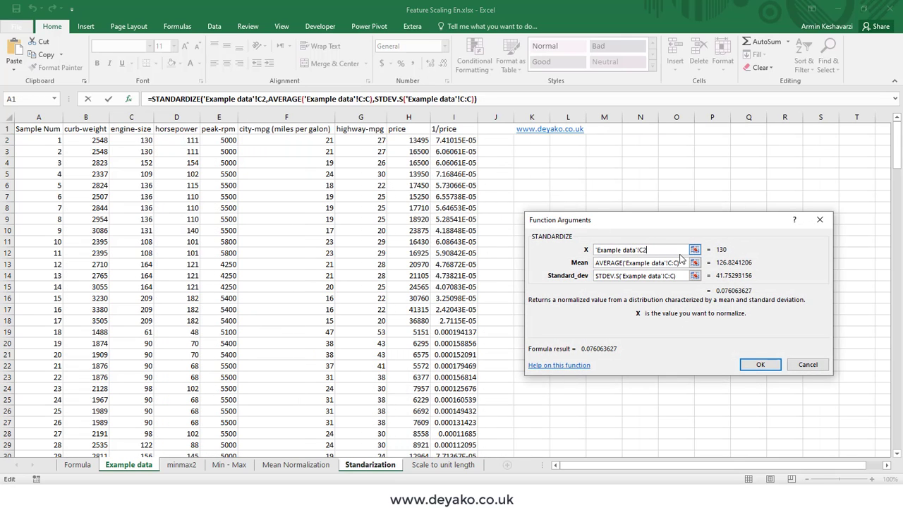
click(682, 262)
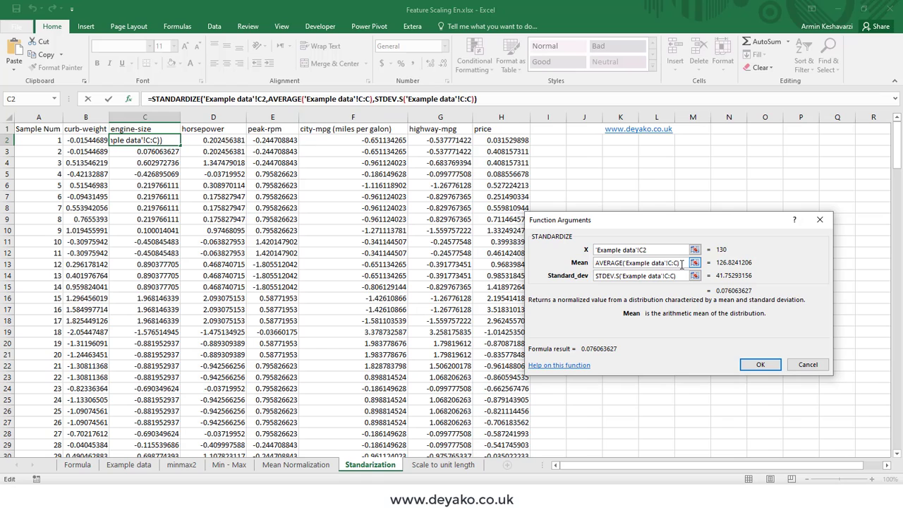
drag(682, 262, 591, 265)
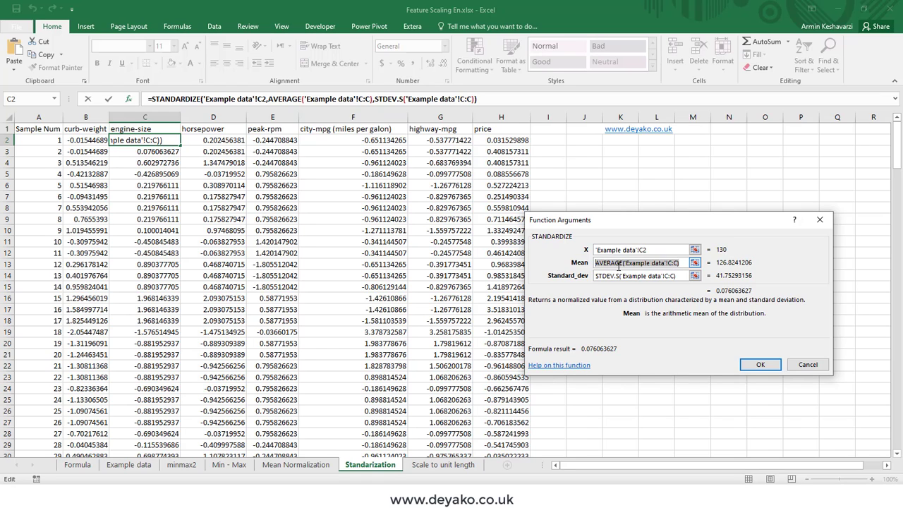
double_click(612, 262)
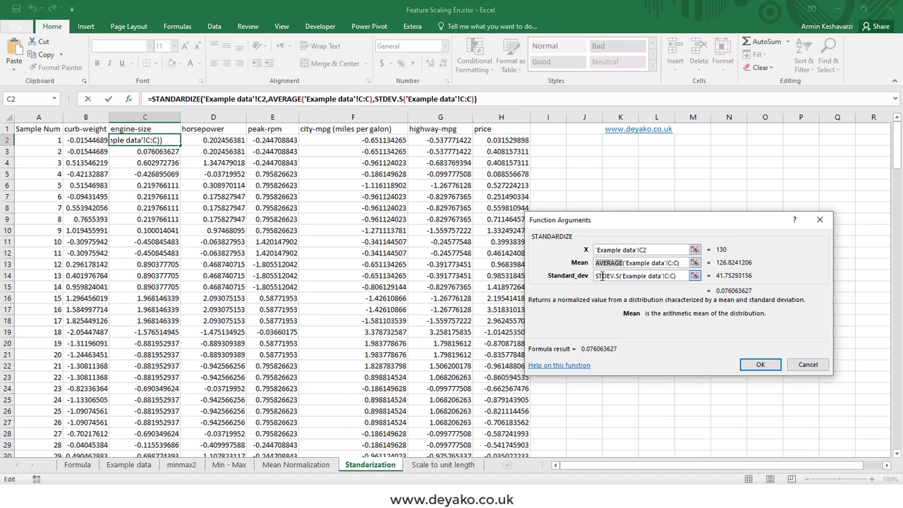
click(602, 276)
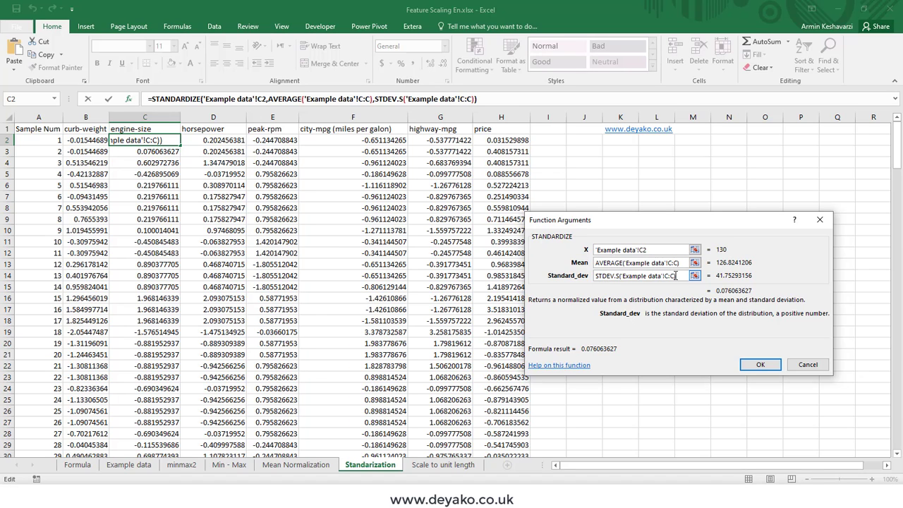
drag(676, 275, 595, 280)
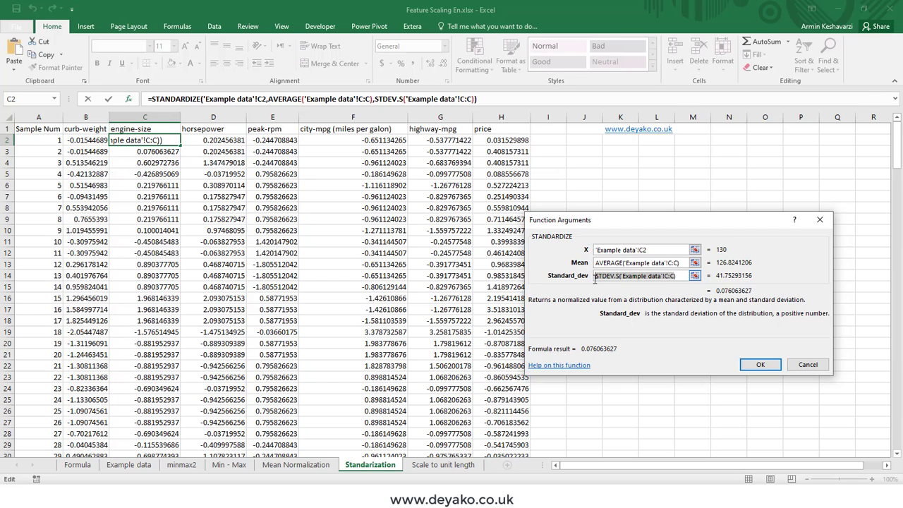
click(758, 364)
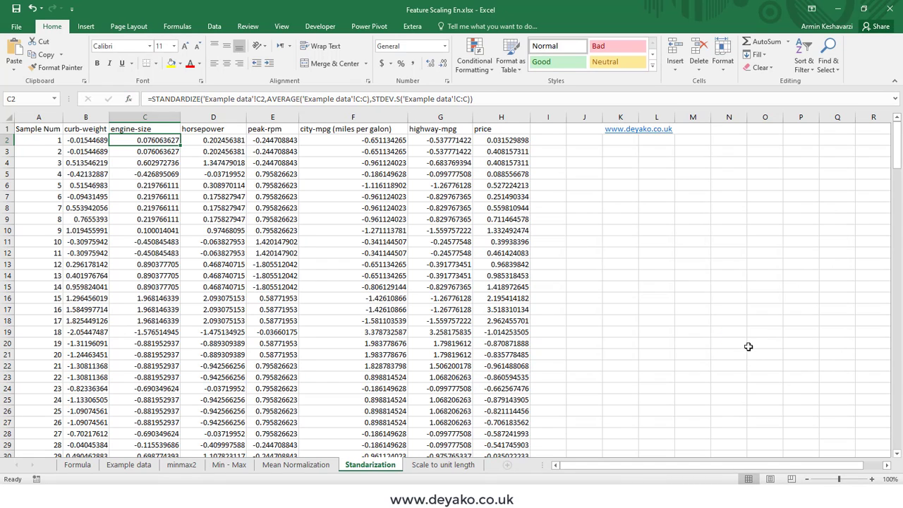
Plot the curb-weight column of the Standarization sheet as a histogram to view its distribution, and delete the chart.
click(71, 468)
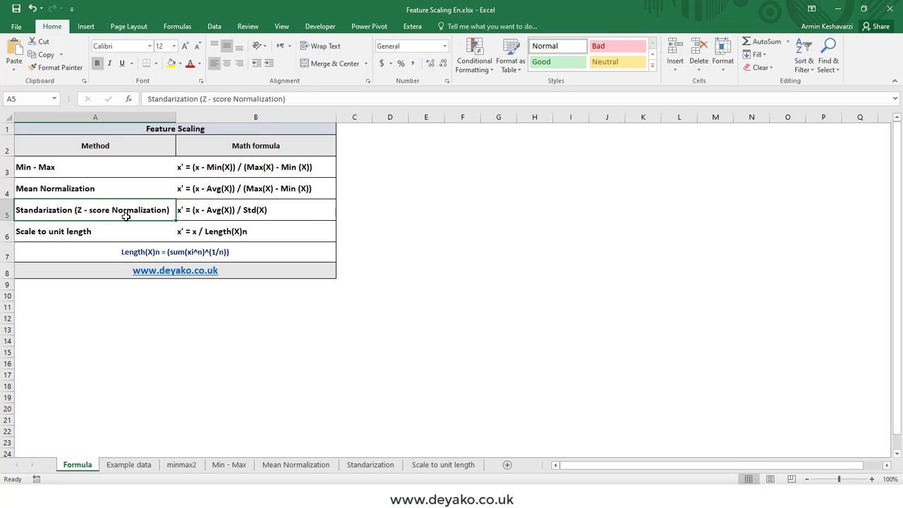
click(371, 465)
click(86, 118)
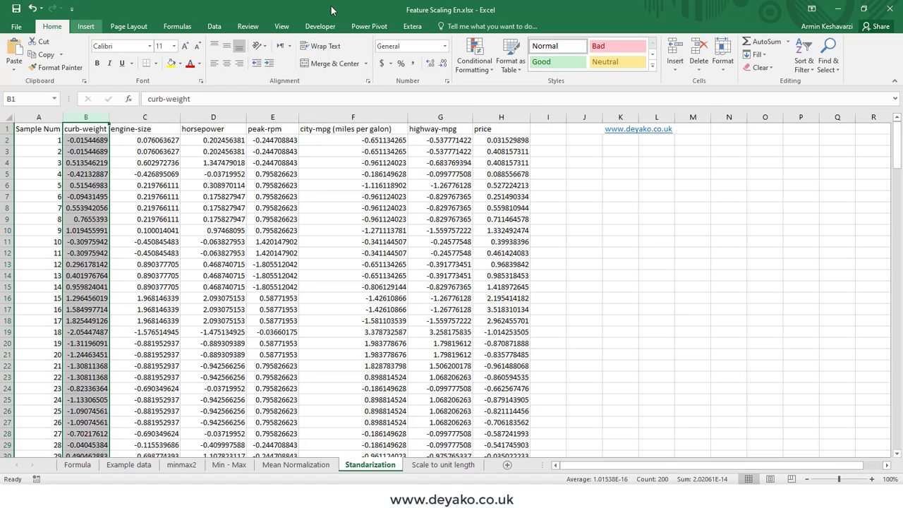
click(91, 28)
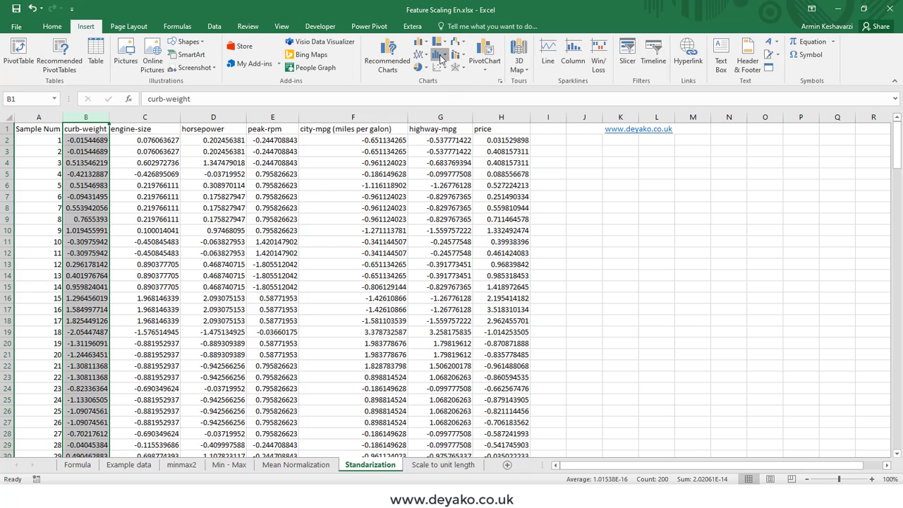
click(440, 55)
click(446, 92)
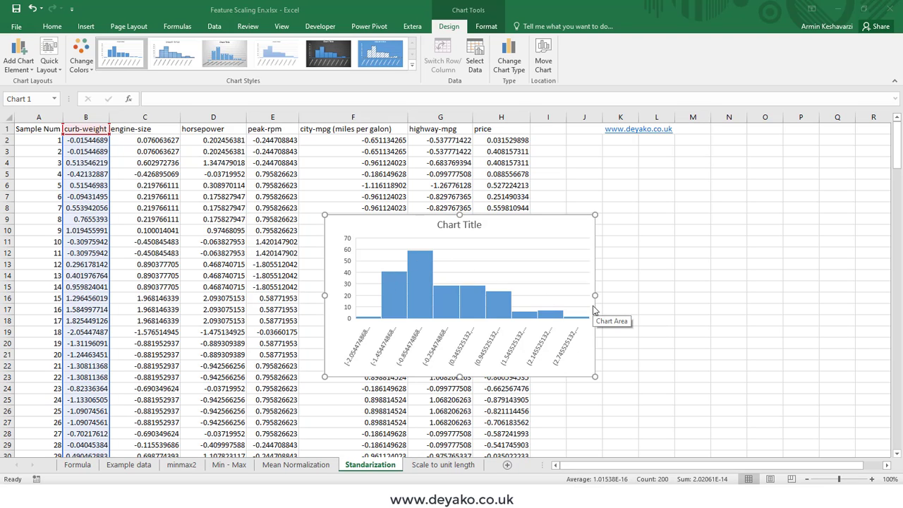
click(574, 238)
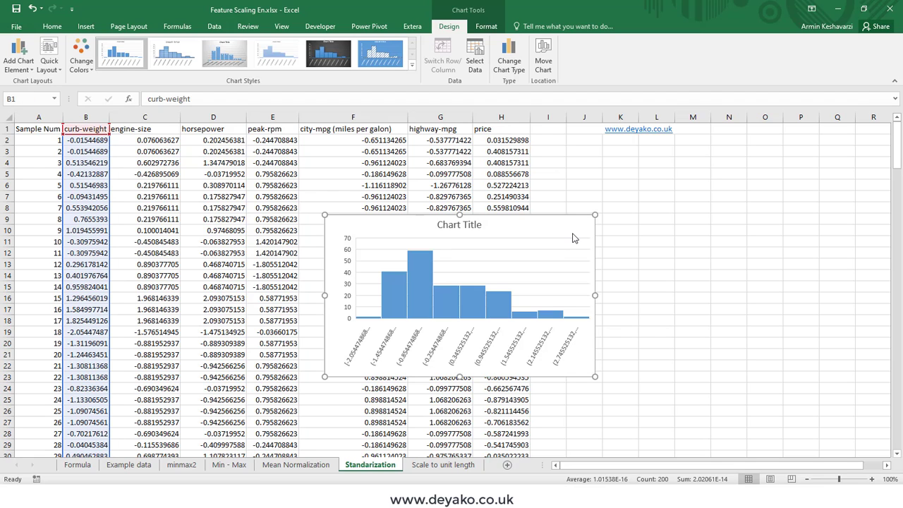
key(Delete)
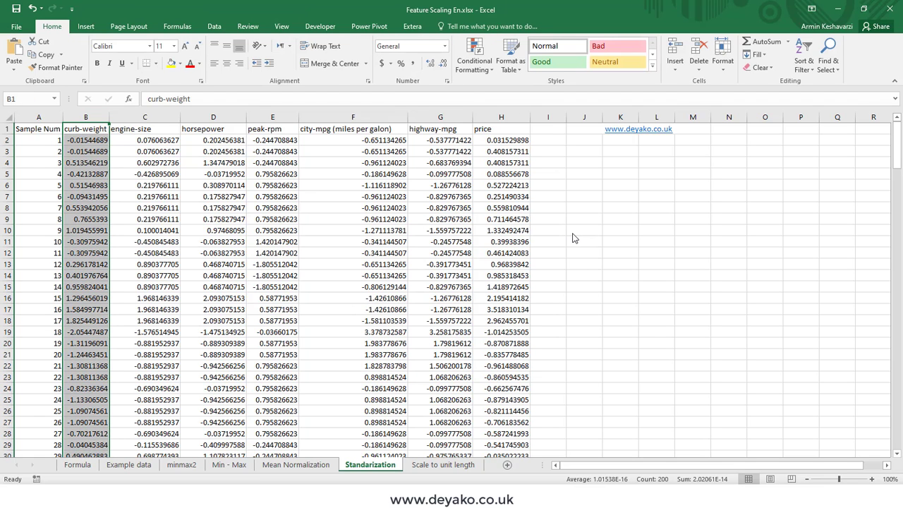
On the Formula sheet, review the Scale to unit length formula and its Length(X)n term in B6.
click(84, 465)
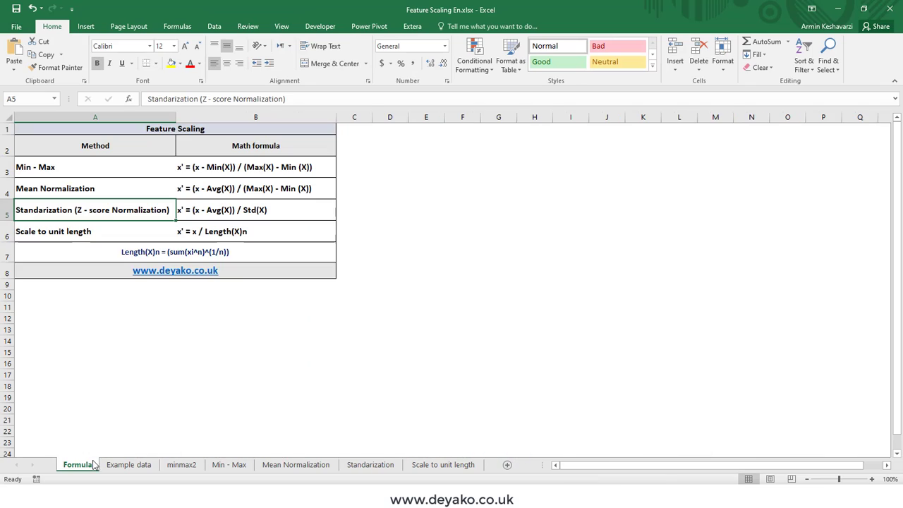
click(237, 212)
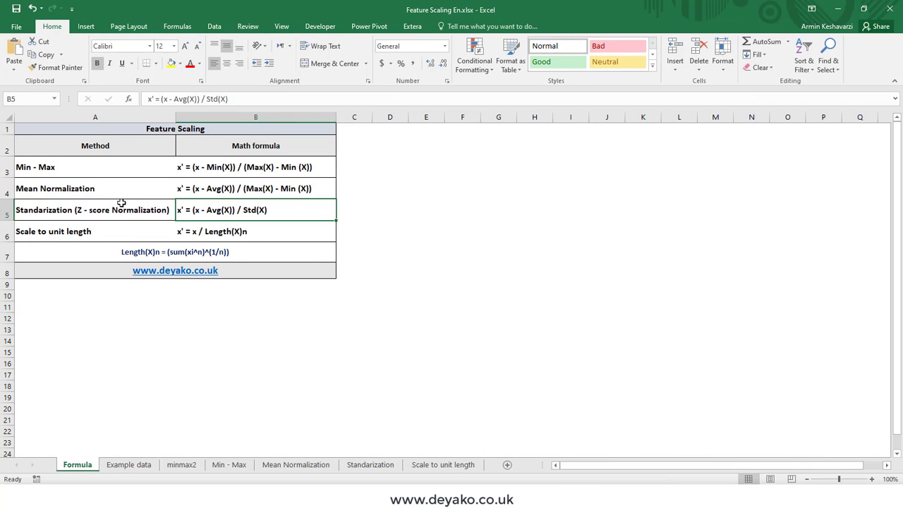
click(92, 230)
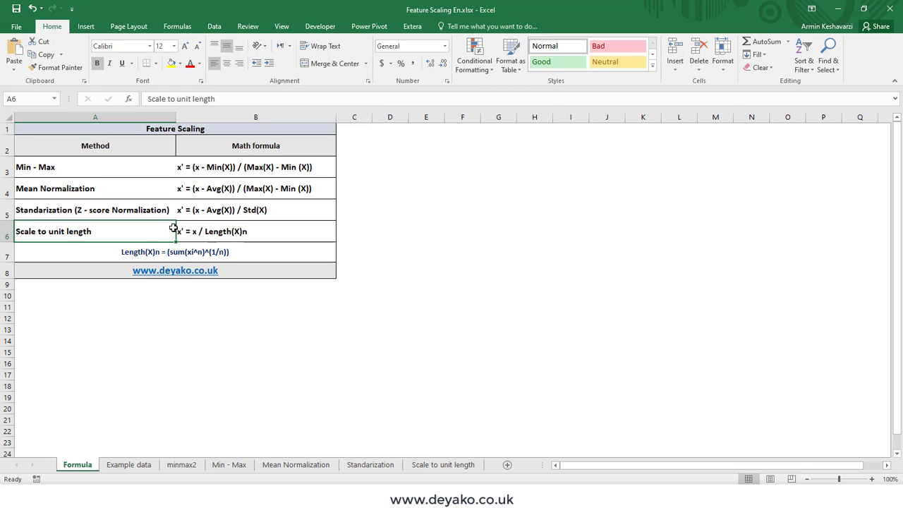
click(209, 230)
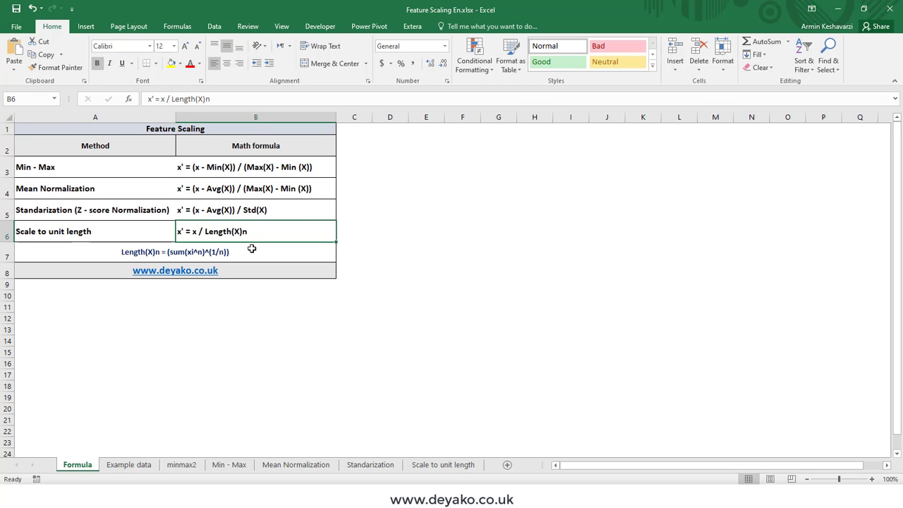
double_click(185, 232)
drag(186, 232, 251, 232)
click(192, 232)
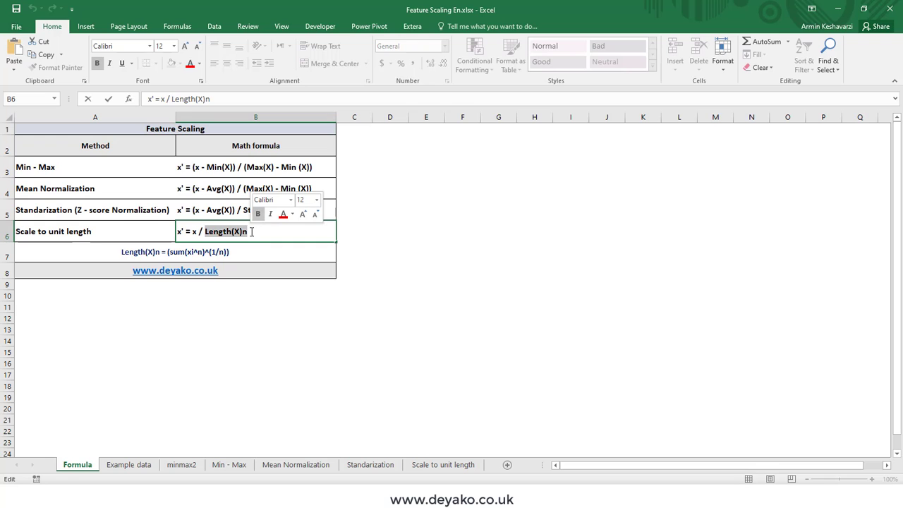
key(Escape)
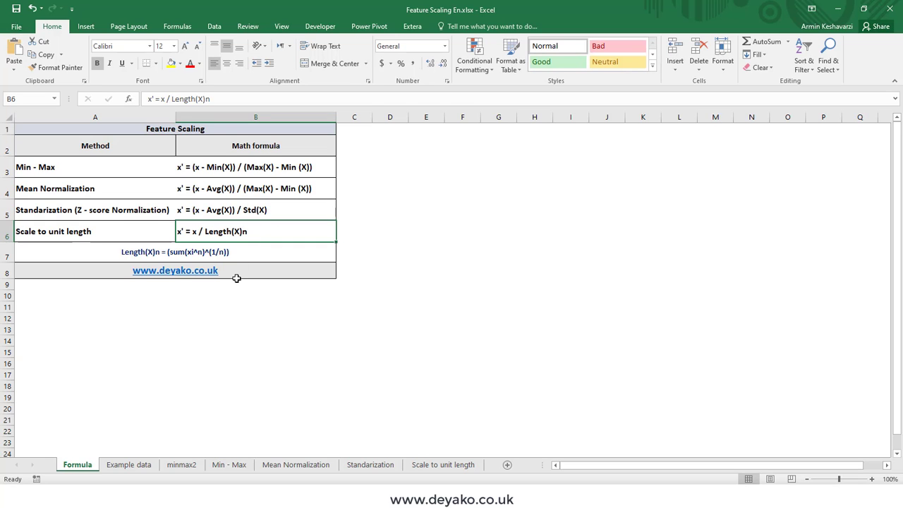
Switch to OneNote, create a new section, and handwrite x1 and x2 with the thin black pen.
key(alt+Tab)
key(ctrl+t)
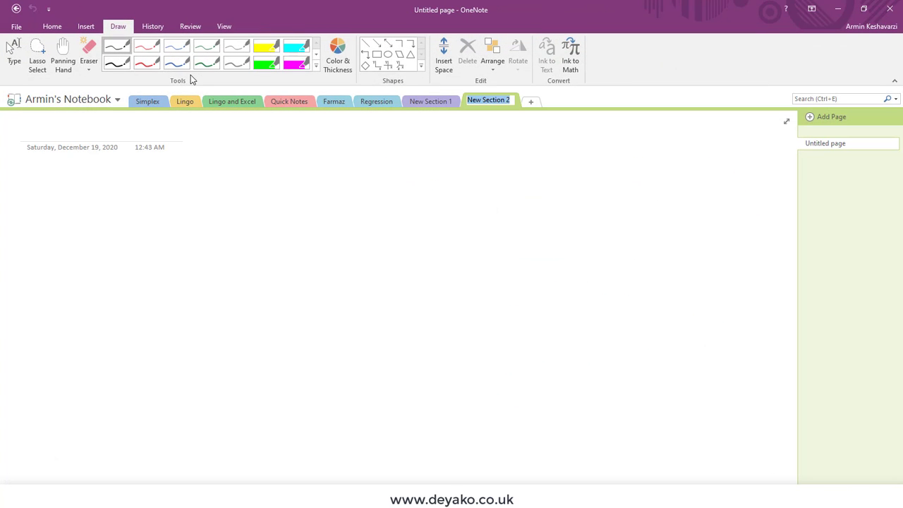
click(110, 50)
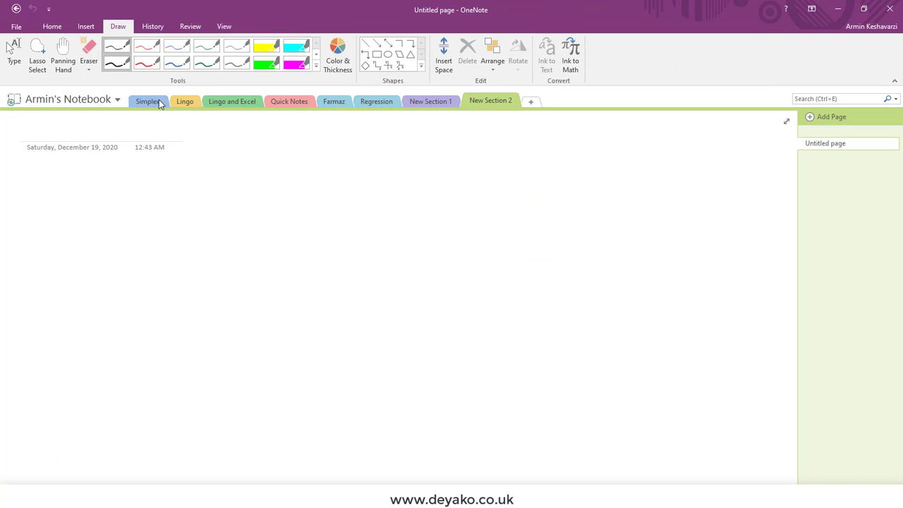
mouse_move(88, 180)
mouse_down()
mouse_move(88, 198)
mouse_move(105, 203)
mouse_move(138, 182)
mouse_move(144, 201)
mouse_move(152, 187)
mouse_move(164, 199)
mouse_up()
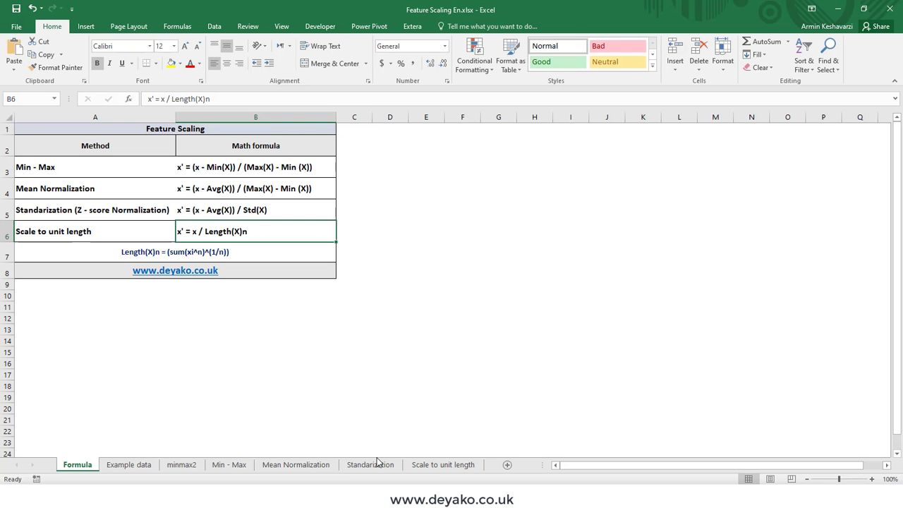
Switch back to Excel and highlight the whole curb-weight data range, header included, on the Example data sheet.
click(148, 469)
drag(98, 147, 99, 451)
scroll(84, 204, up, 15)
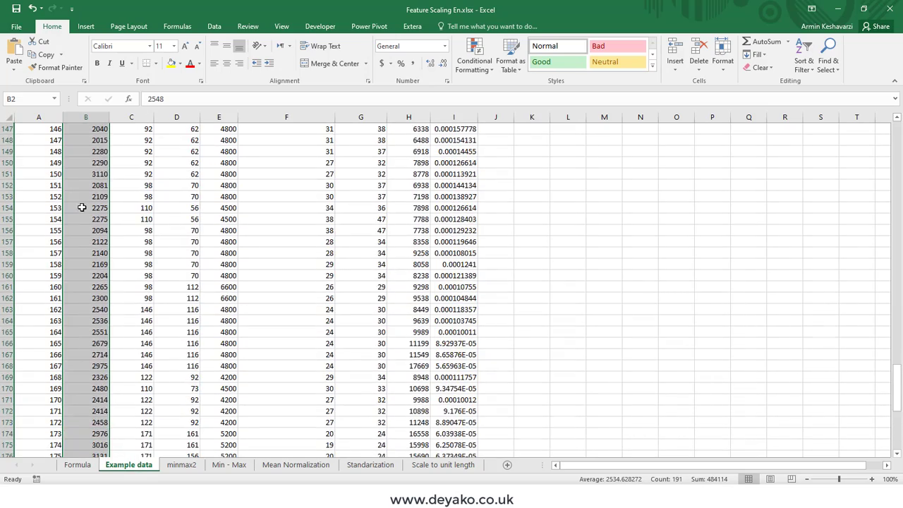
scroll(90, 134, up, 20)
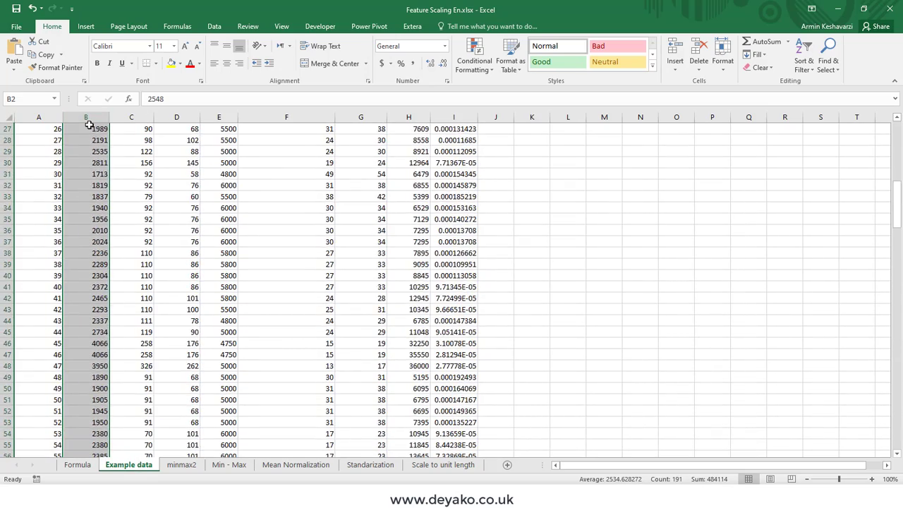
click(90, 128)
key(ctrl+shift+Down)
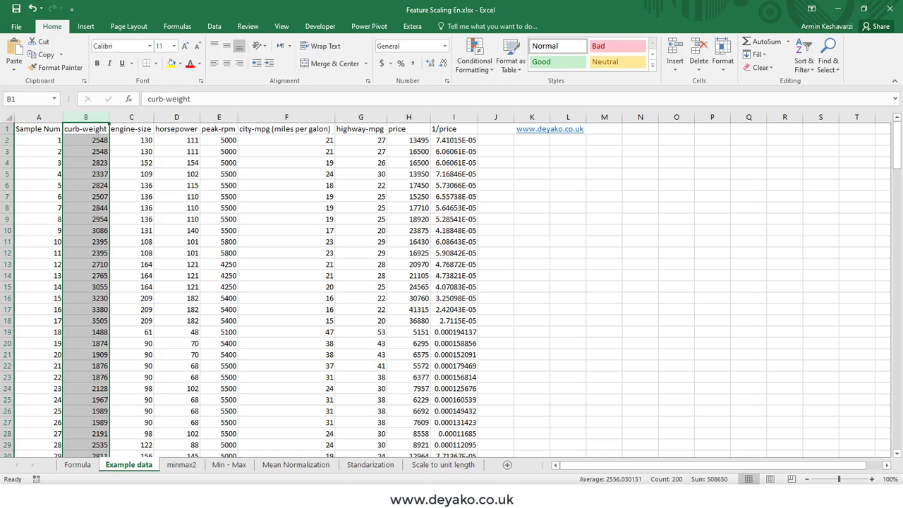
Return to OneNote, jot a short weight note under x1 and x2, and draw crossing axes with handwritten x labels.
key(alt+Tab)
mouse_move(109, 222)
mouse_down()
mouse_move(142, 219)
mouse_move(150, 231)
mouse_up()
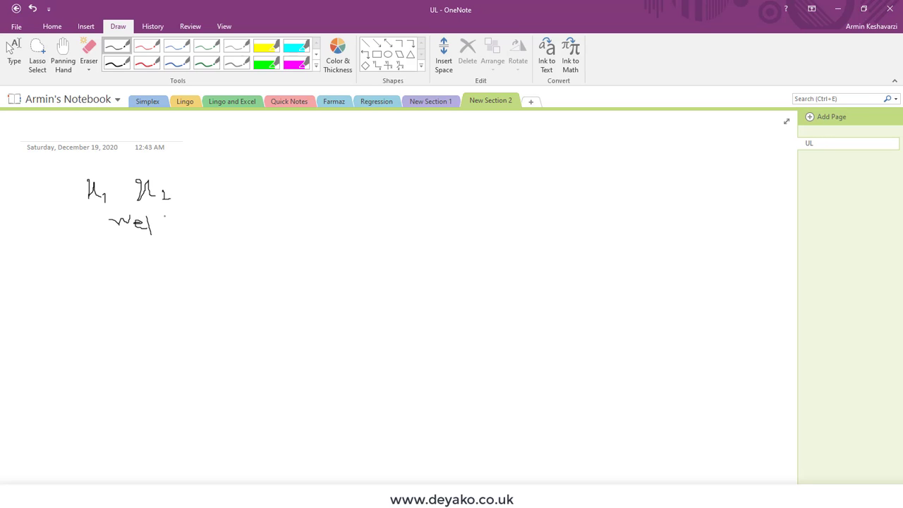
drag(374, 153, 381, 310)
drag(262, 232, 592, 226)
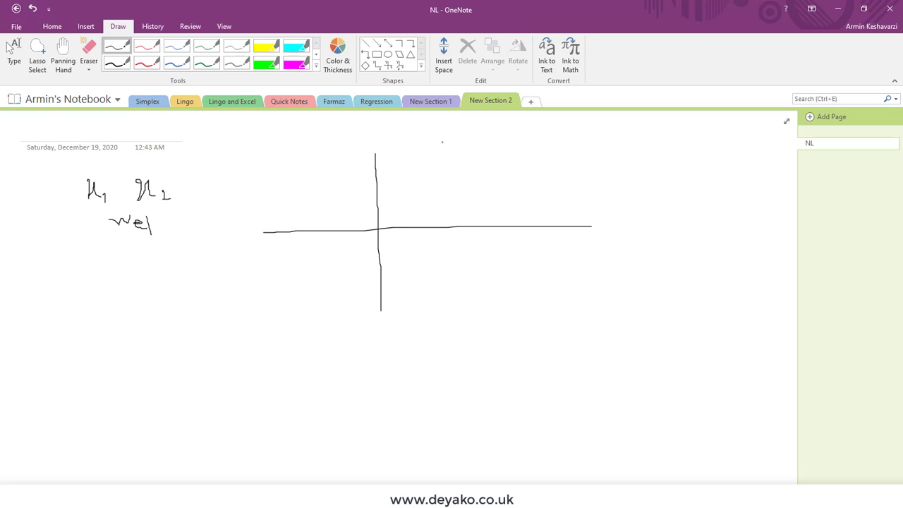
drag(355, 132, 353, 142)
drag(359, 130, 359, 135)
drag(607, 223, 637, 249)
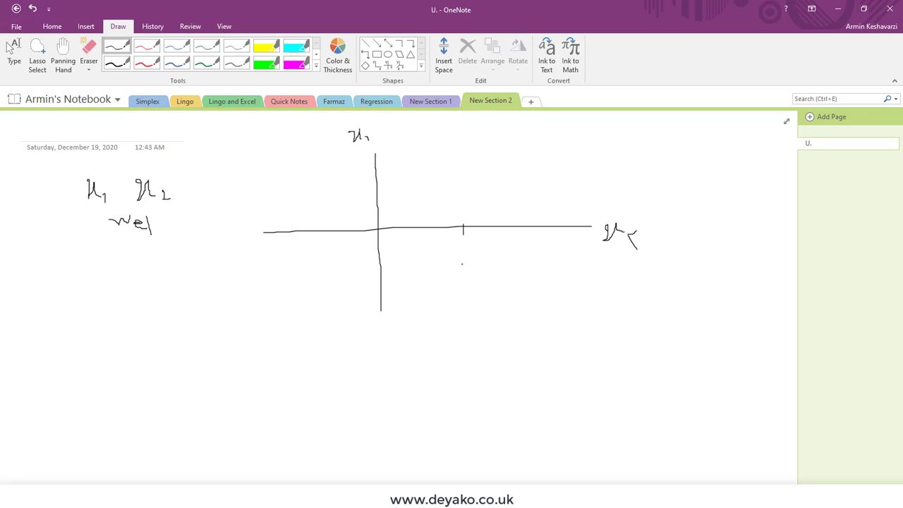
Handwrite 3000 at a mark on the horizontal axis with the note "crub" below it, and mark 2000 on the vertical axis.
drag(466, 247, 463, 254)
key(ctrl+z)
drag(465, 247, 477, 250)
click(474, 250)
drag(370, 184, 381, 185)
drag(319, 182, 327, 187)
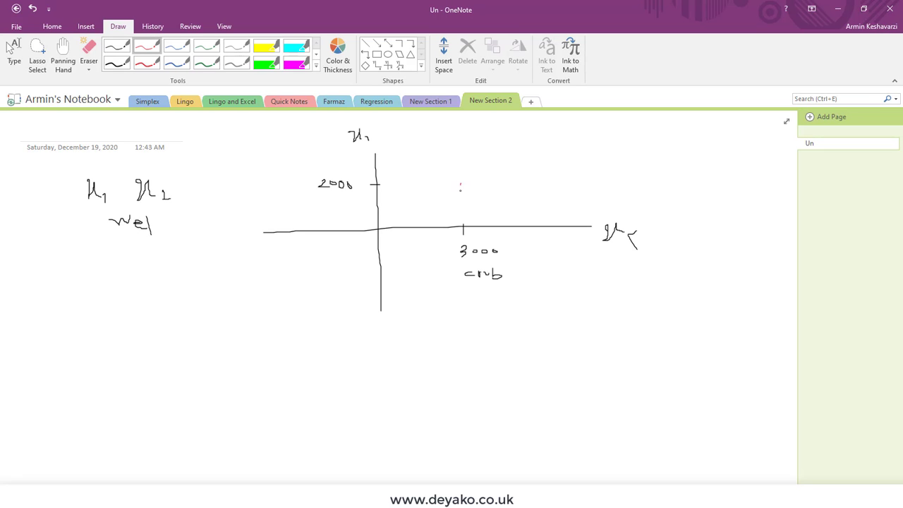
Mark the 3000, 2000 point and the origin in red, and join them in blue by a vertical and a horizontal line.
drag(460, 186, 463, 190)
click(177, 45)
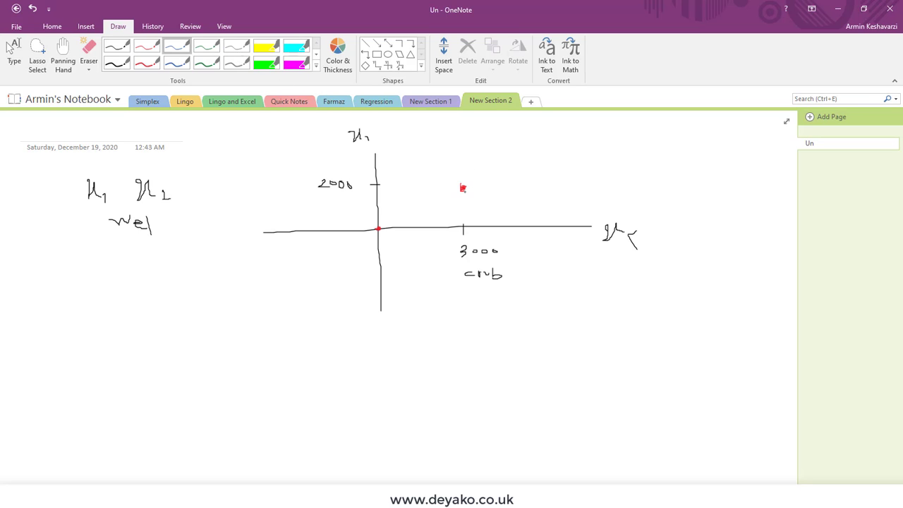
mouse_move(463, 192)
mouse_down()
mouse_move(464, 220)
mouse_move(378, 229)
mouse_up()
Handwrite the blue calculation m = 2000 + 3000 = 5000 beside the graph, with L=1 above it.
drag(506, 184, 575, 173)
drag(586, 173, 585, 174)
drag(597, 173, 596, 173)
drag(612, 177, 621, 177)
drag(616, 172, 617, 181)
mouse_move(640, 169)
mouse_down()
mouse_move(628, 186)
mouse_move(735, 177)
mouse_move(717, 191)
mouse_move(739, 186)
mouse_up()
click(704, 183)
drag(751, 185, 750, 186)
drag(762, 185, 761, 187)
drag(537, 140, 545, 151)
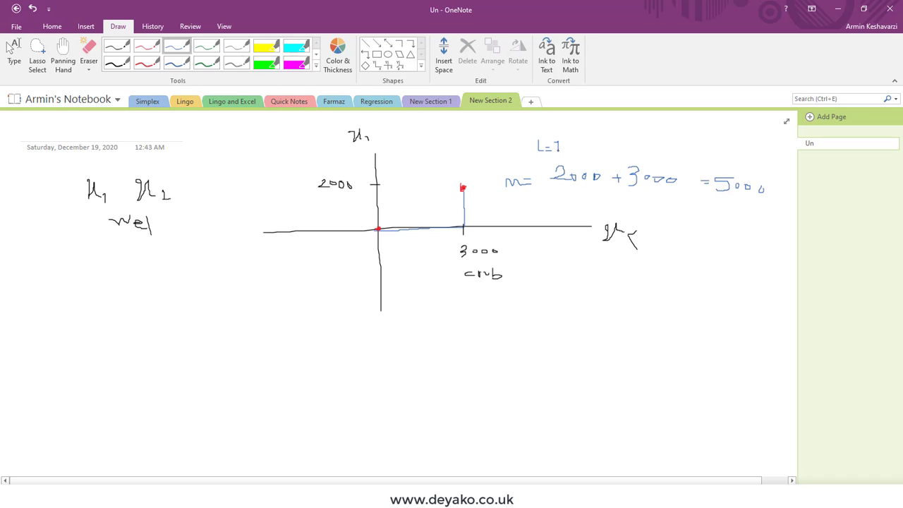
Draw a green line joining the two red points and a curved green arrow leading from it to below the graph.
click(147, 45)
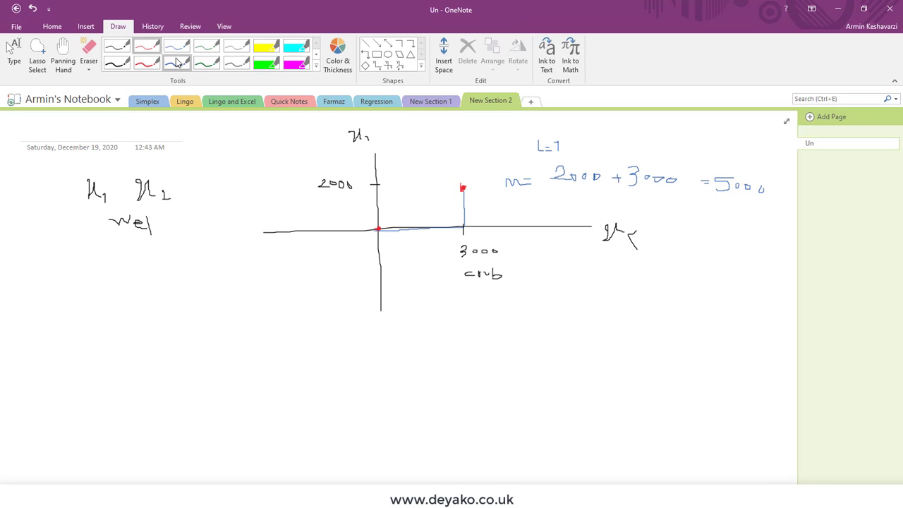
click(206, 46)
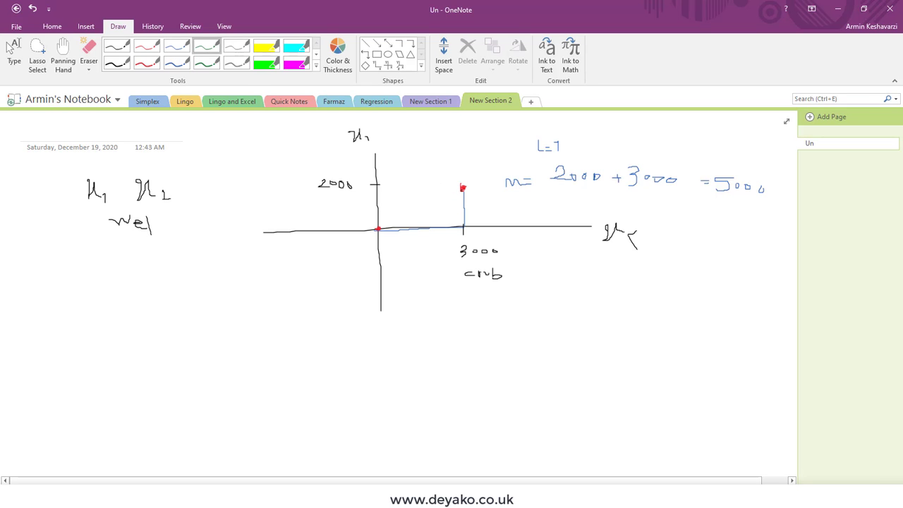
drag(463, 189, 378, 228)
mouse_move(407, 223)
mouse_down()
mouse_move(393, 289)
mouse_move(452, 333)
mouse_up()
Handwrite in green the square root of (2000-0)² + (3000-0)² beside the arrow, with a short equation below it.
mouse_move(513, 319)
mouse_down()
mouse_move(524, 330)
mouse_move(548, 328)
mouse_up()
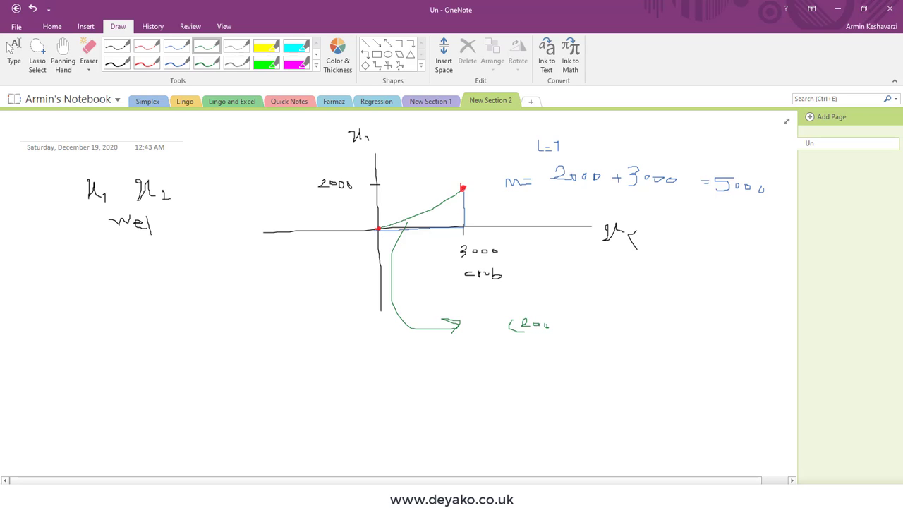
mouse_move(550, 325)
mouse_down()
mouse_move(591, 327)
mouse_move(599, 305)
mouse_move(623, 325)
mouse_move(712, 335)
mouse_move(724, 306)
mouse_move(728, 313)
mouse_up()
click(722, 309)
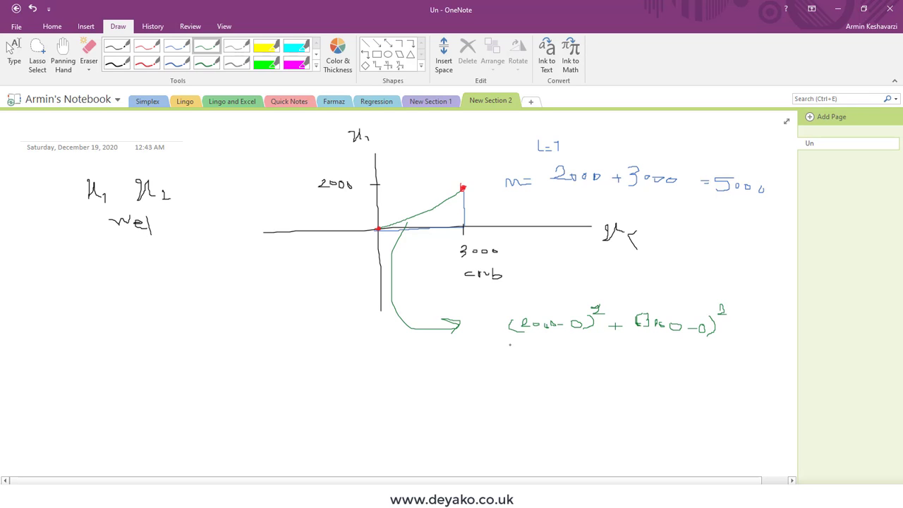
mouse_move(491, 336)
mouse_down()
mouse_move(492, 351)
mouse_move(503, 297)
mouse_move(738, 290)
mouse_up()
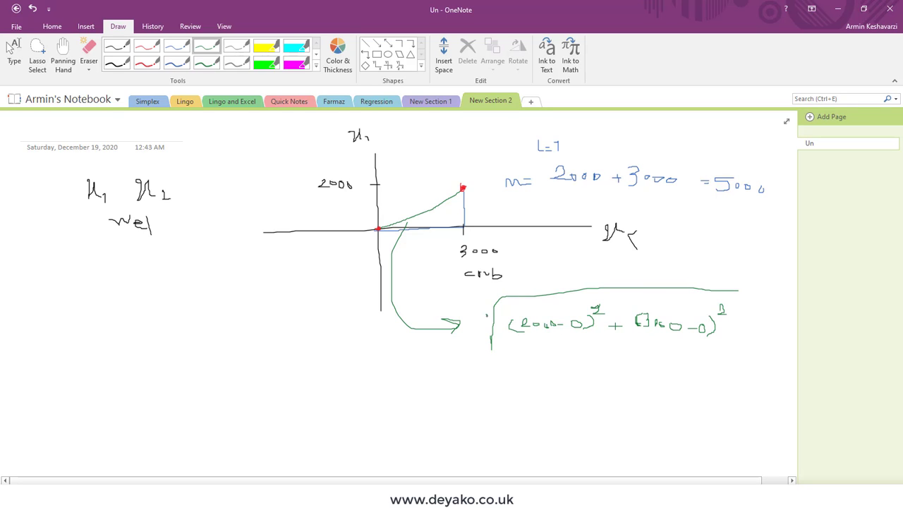
drag(483, 316, 492, 319)
drag(493, 356, 501, 369)
drag(504, 361, 514, 361)
drag(505, 365, 515, 365)
drag(522, 357, 536, 364)
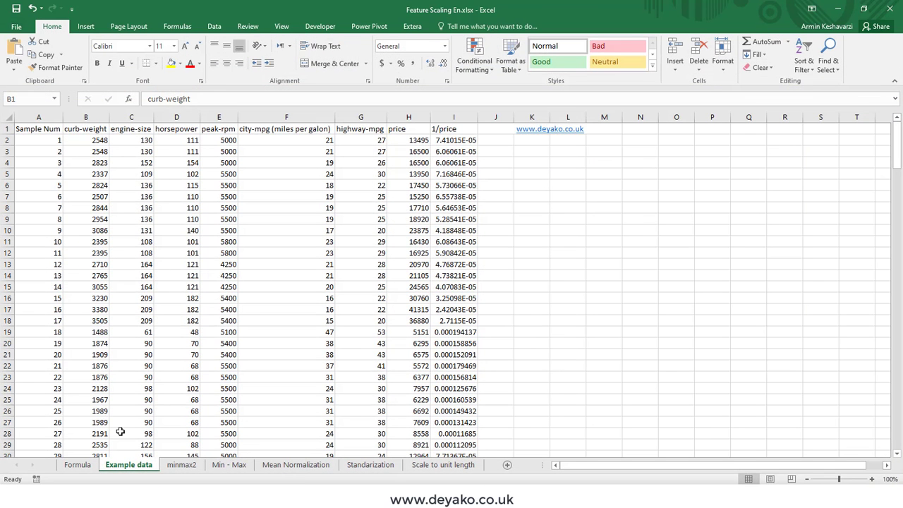
Switch to Excel, examine the parts of the scale to unit length formula on the Formula sheet, and return to the Example data sheet.
click(83, 467)
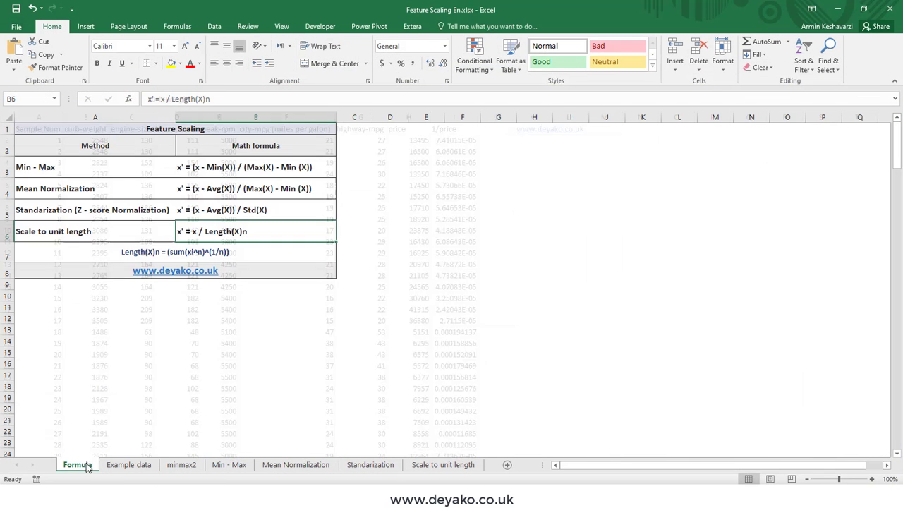
double_click(221, 233)
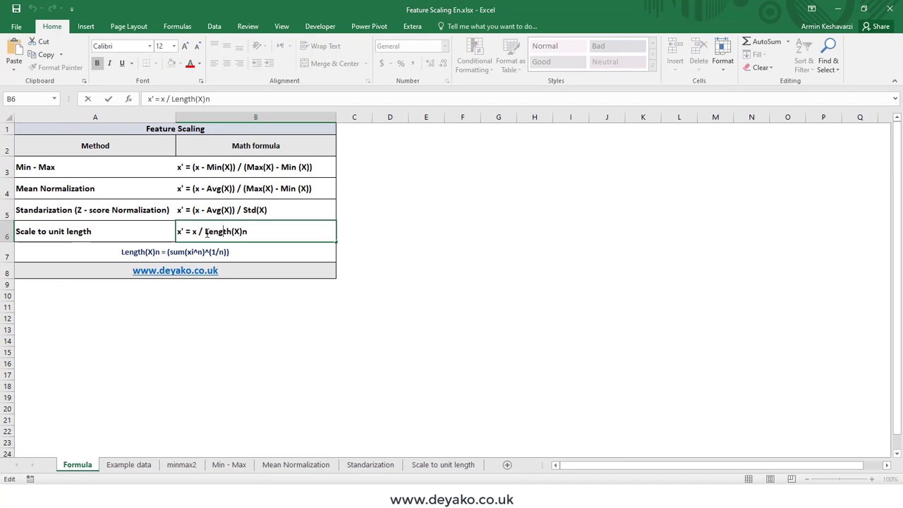
drag(207, 234, 249, 230)
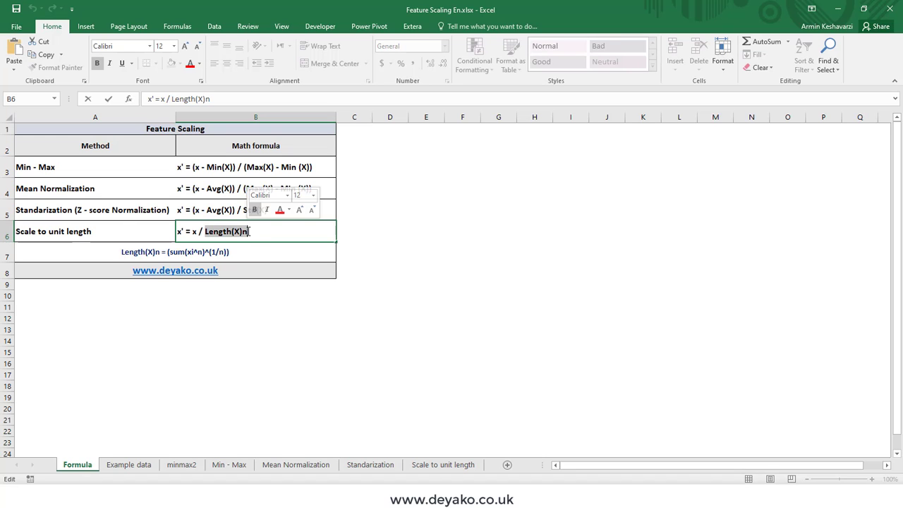
click(179, 231)
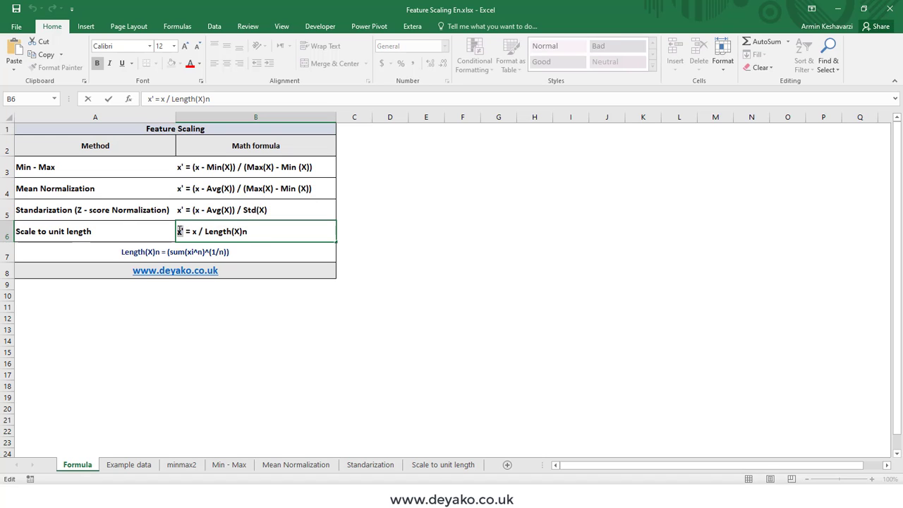
drag(173, 231, 175, 232)
click(195, 231)
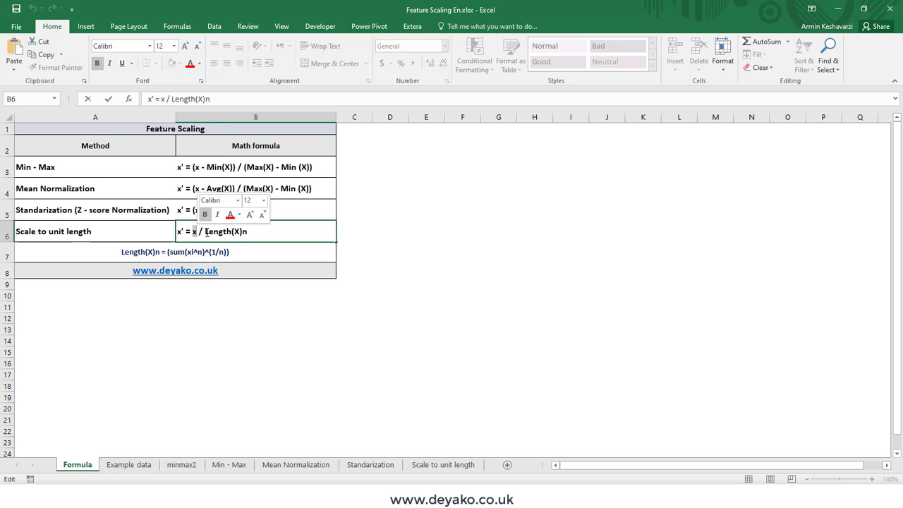
double_click(207, 231)
shift+click(257, 232)
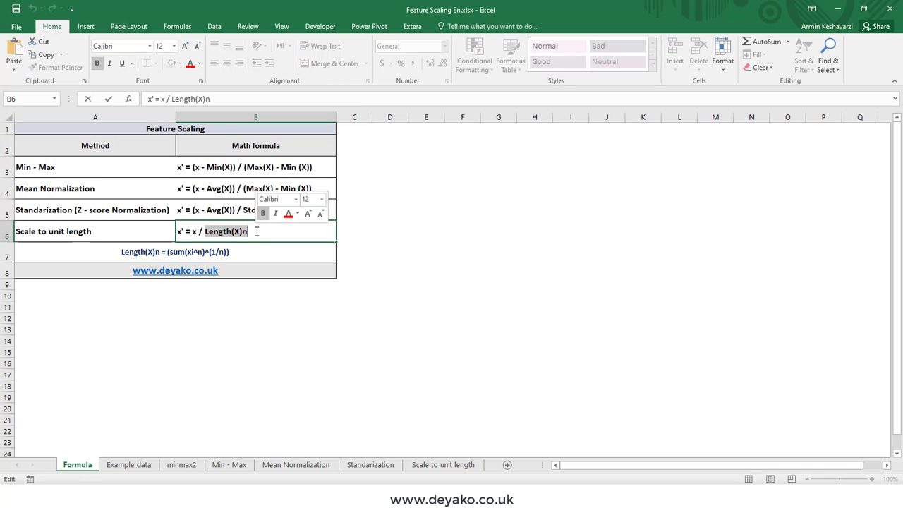
click(129, 465)
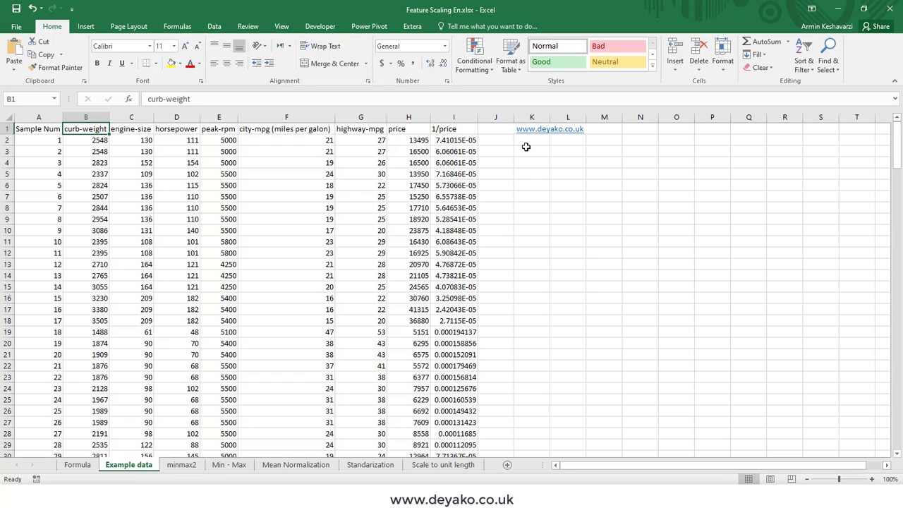
Enter =B2/SUM(B:B) in cell K2 to scale the first curb-weight value by the column's sum.
click(502, 117)
click(532, 140)
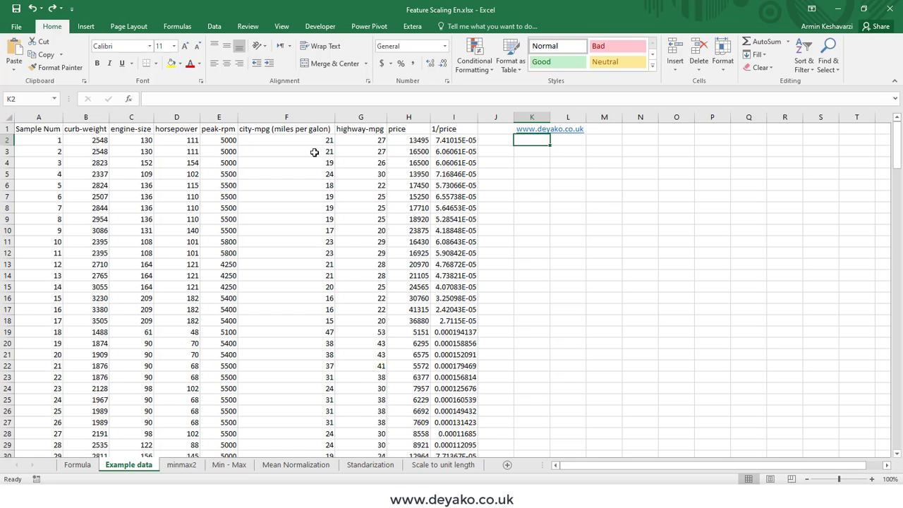
text(=)
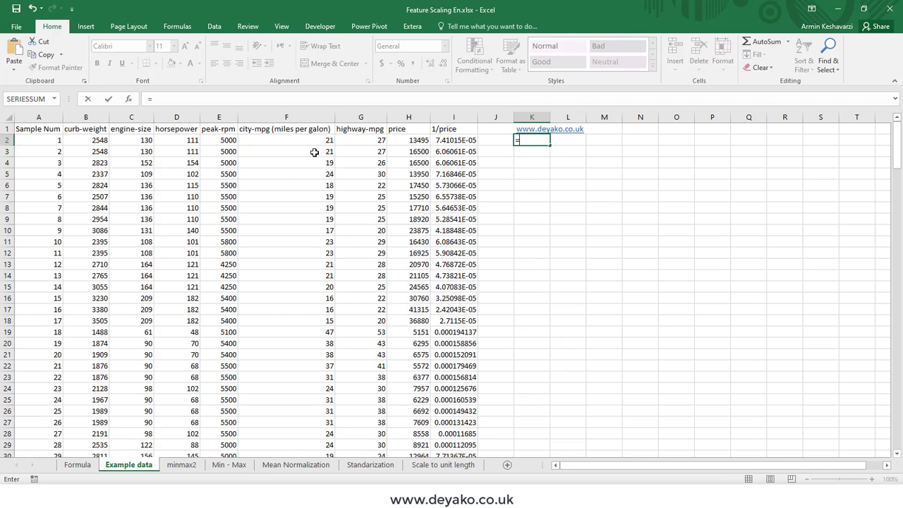
click(94, 139)
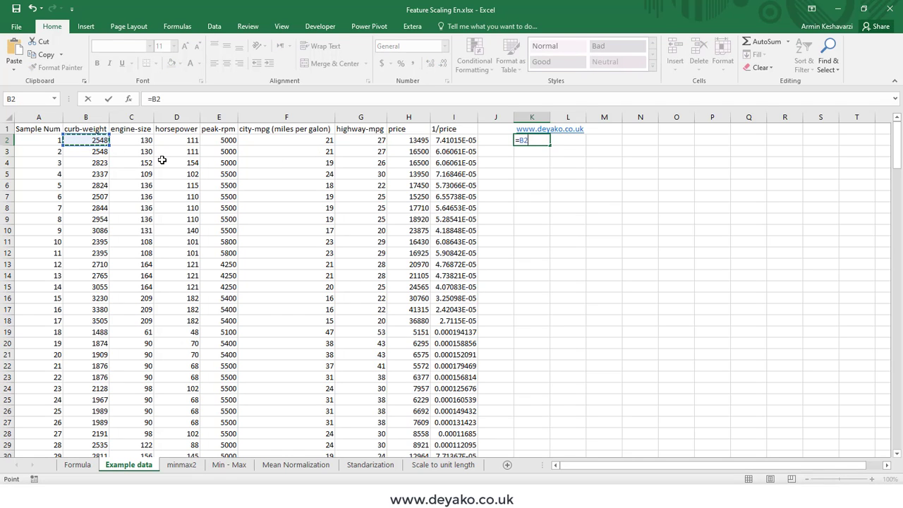
text(/sum()
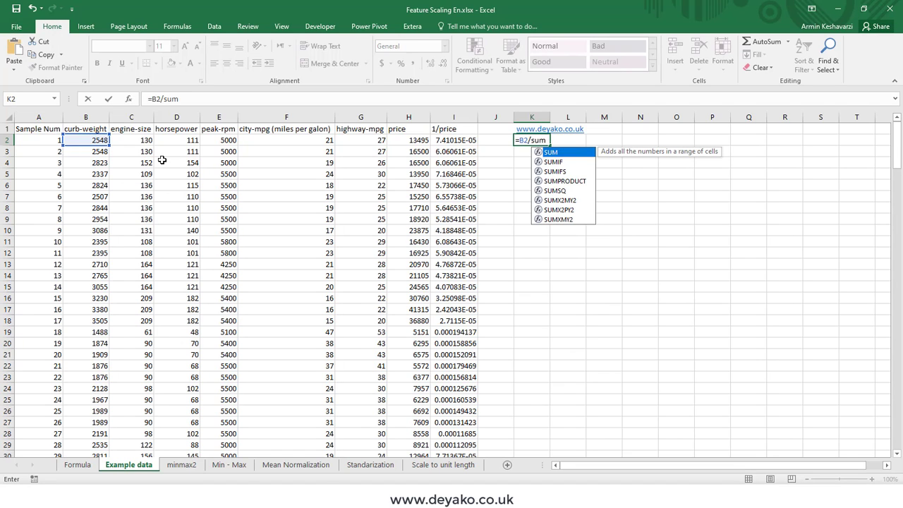
click(79, 116)
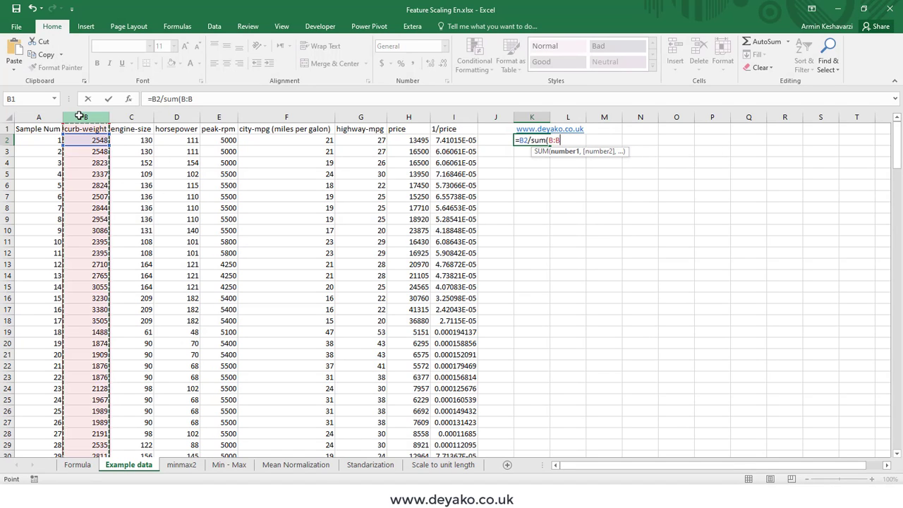
key(Return)
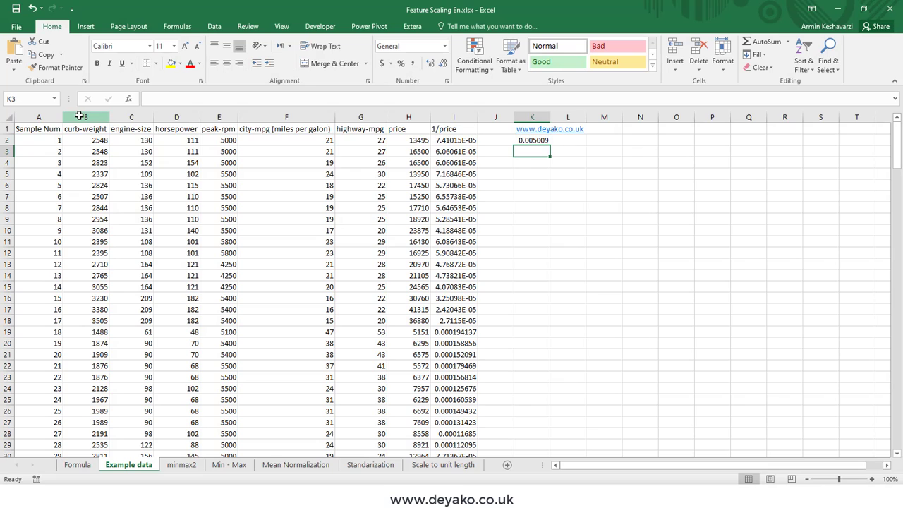
Fill the K2 formula down column K and across row 2 to S2, and clear column S.
click(538, 139)
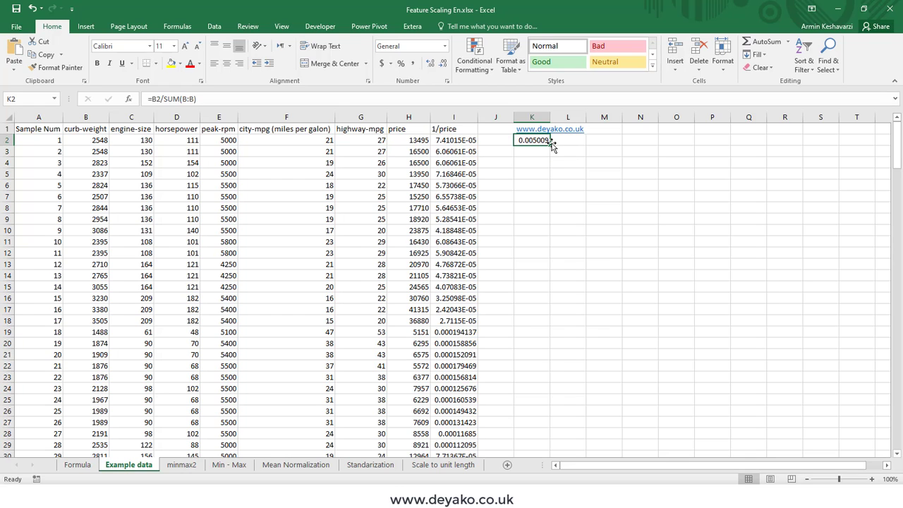
double_click(551, 146)
click(542, 141)
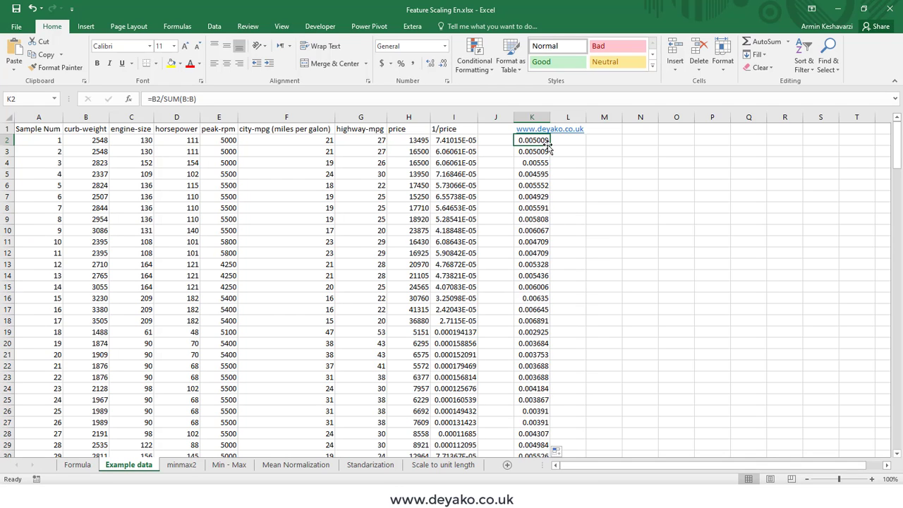
drag(550, 145, 817, 151)
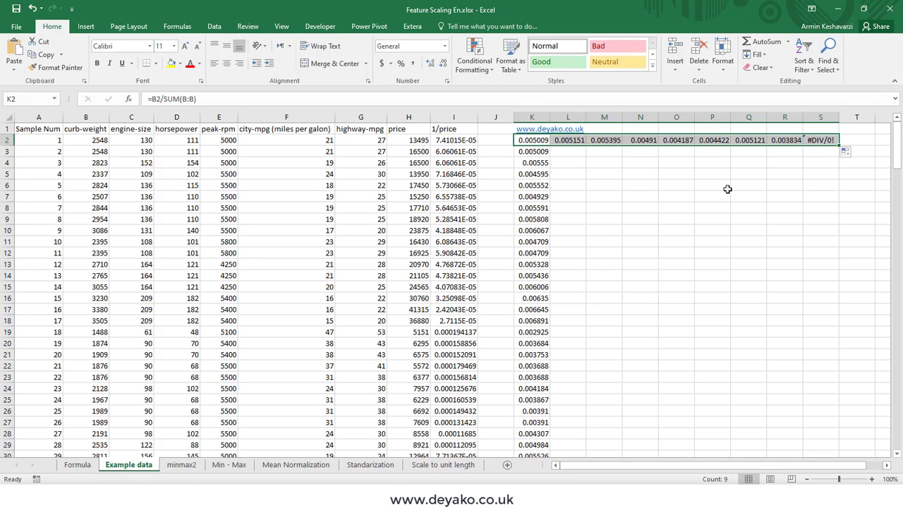
click(831, 115)
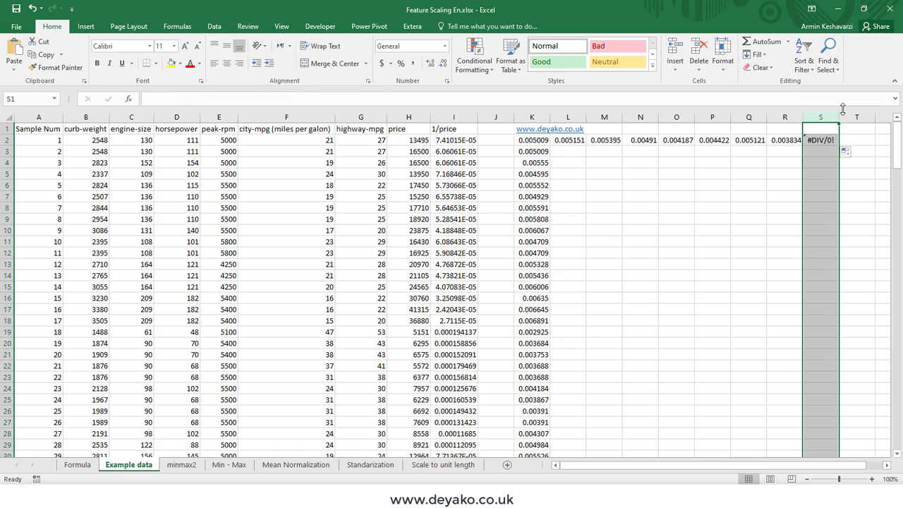
key(Delete)
click(571, 144)
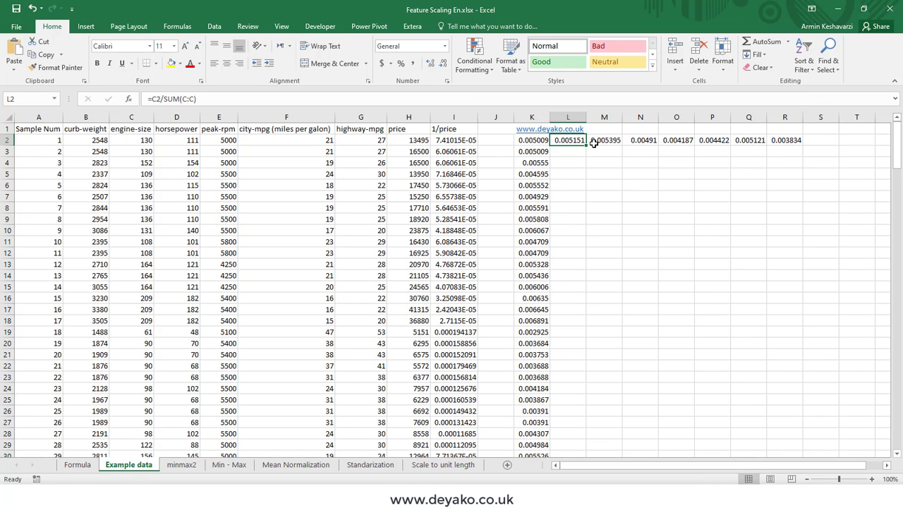
key(ctrl+a)
click(542, 140)
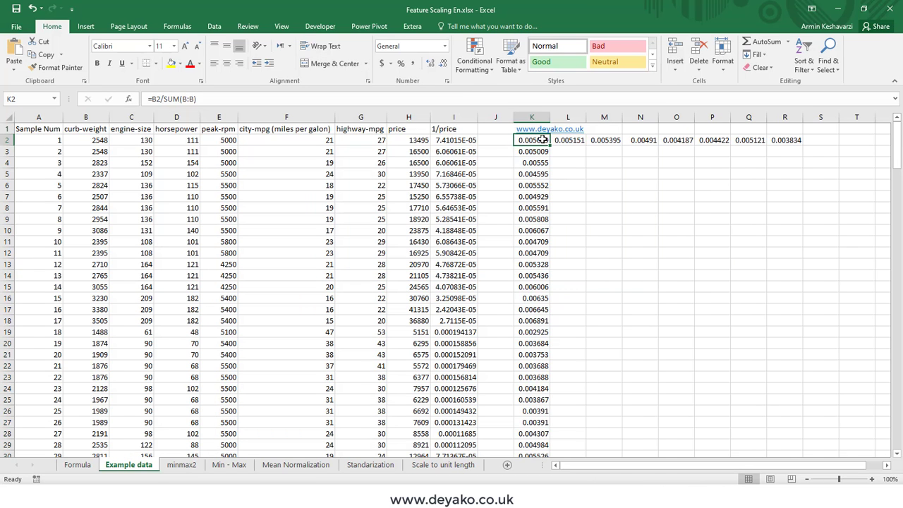
Undo the column clearing, both fills and the sum-based formula in K2.
key(ctrl+z)
key(ctrl+z)
key(ctrl+z)
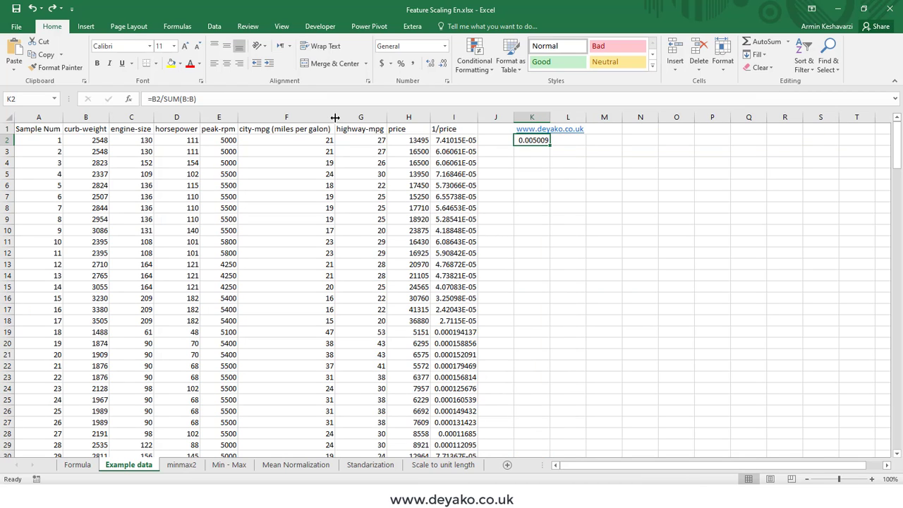
key(ctrl+z)
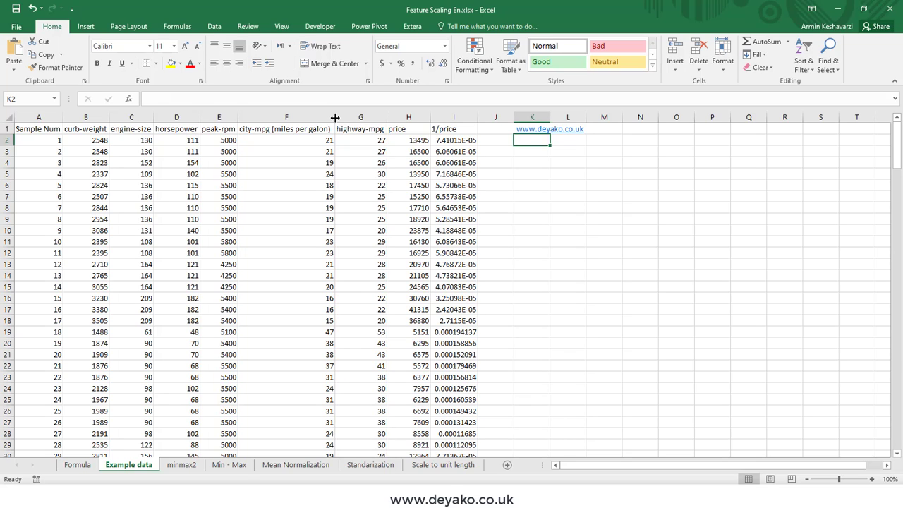
Enter =B2/(SQRT(SUMSQ(B:B))) in cell K2 to scale the first curb-weight value to Euclidean unit length.
text(=)
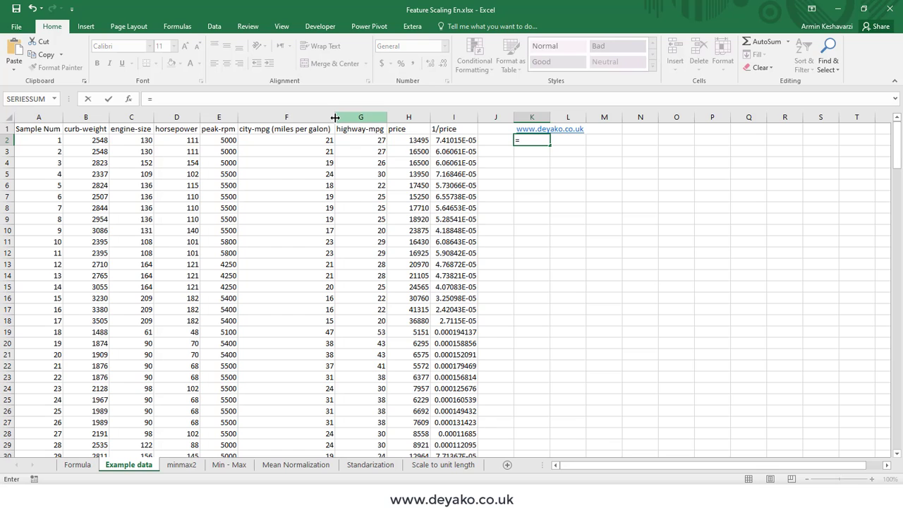
click(101, 141)
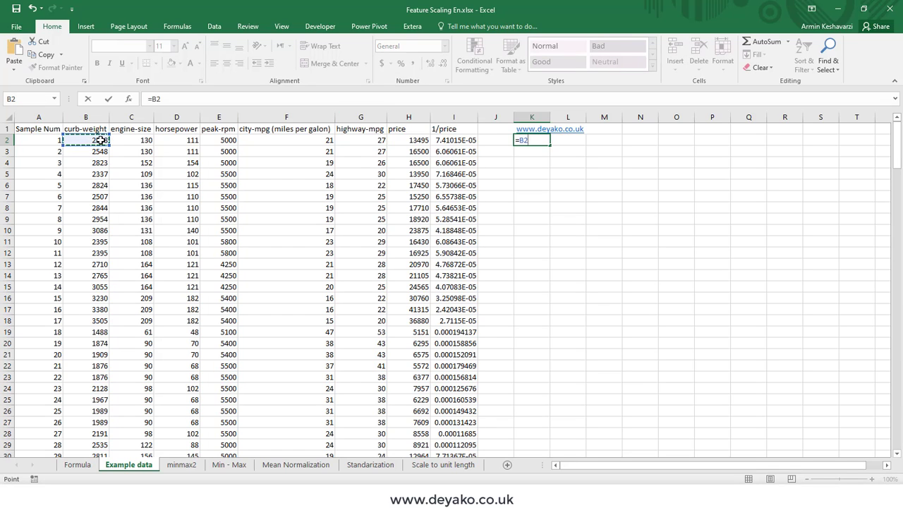
text(/(sqrt)
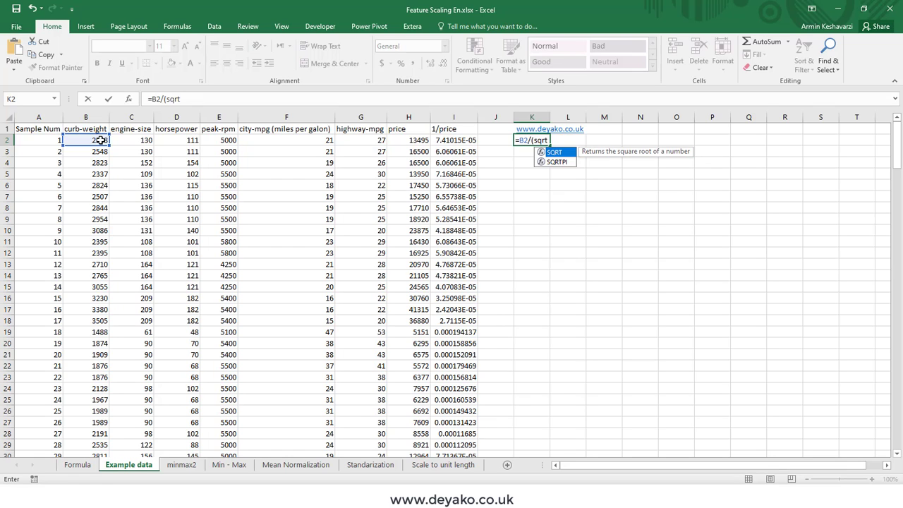
key(Tab)
text(sum)
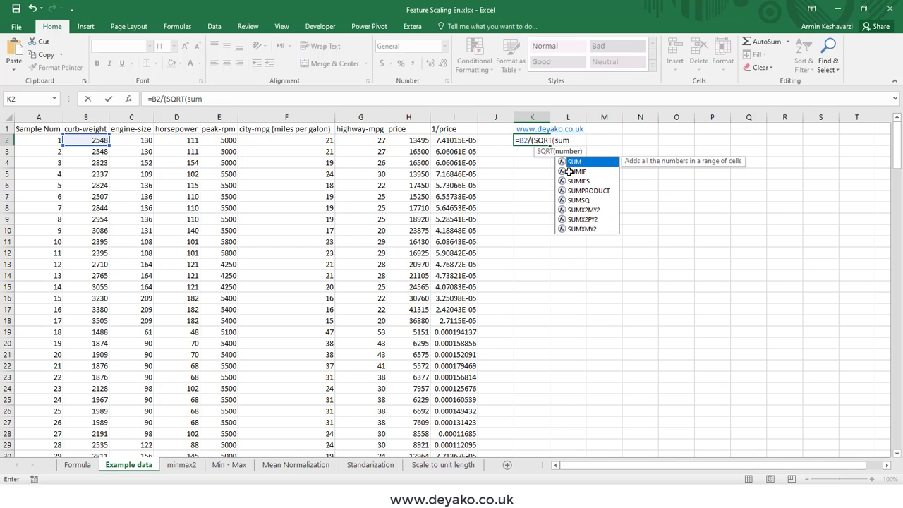
double_click(577, 200)
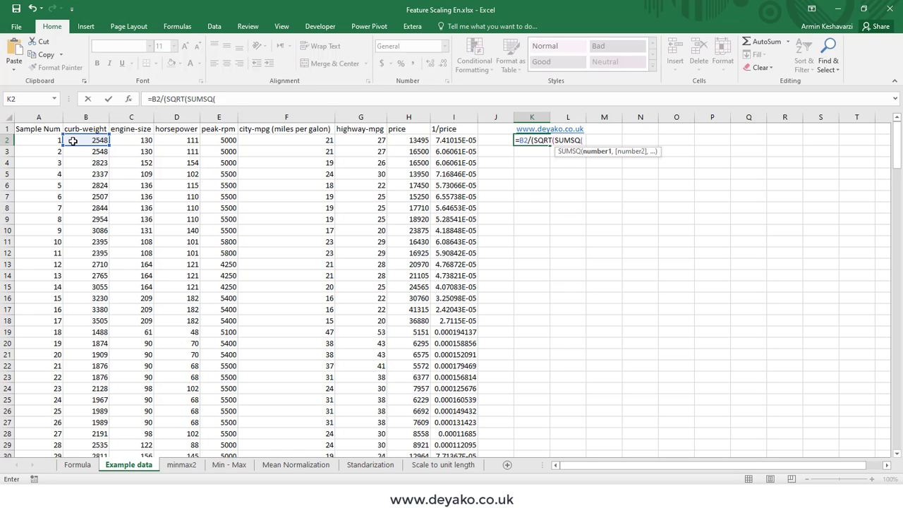
click(83, 117)
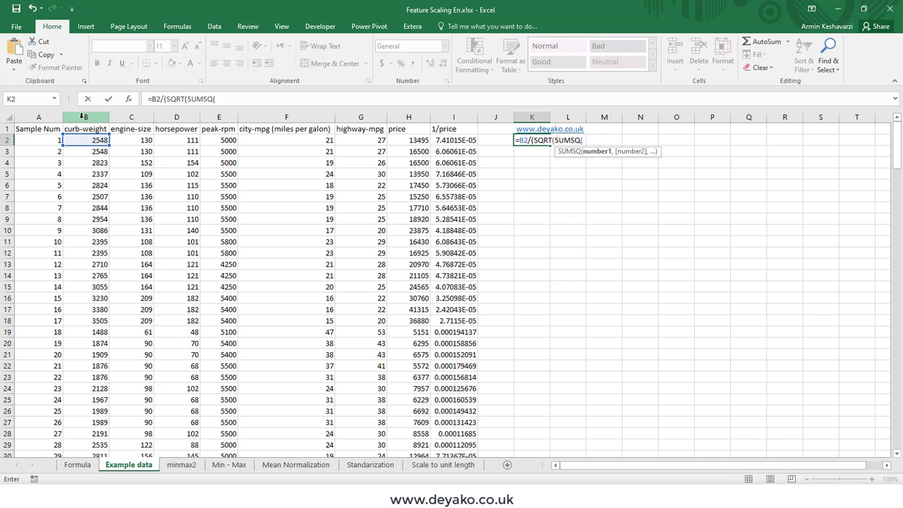
click(245, 101)
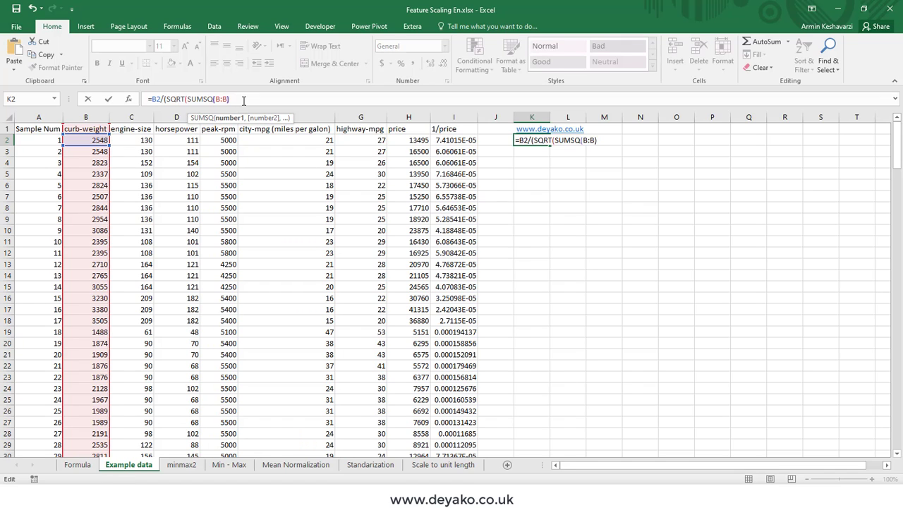
text()))
key(Return)
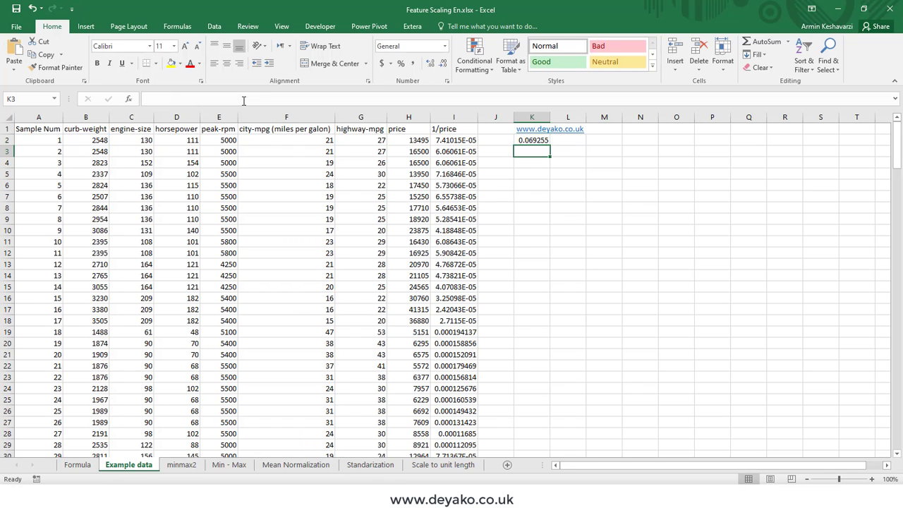
Review the unit-length formula in K2, then open the Scale to unit length sheet and inspect the powered curb-weight formula in D3.
click(533, 141)
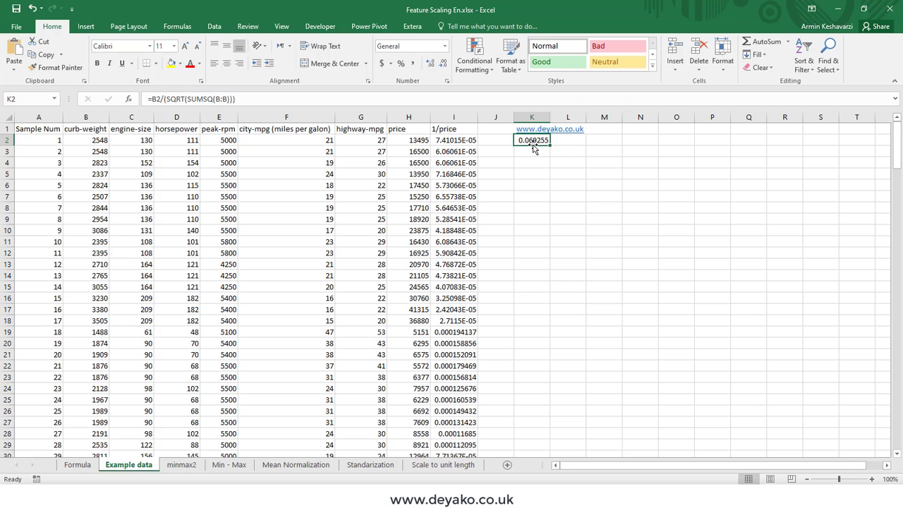
click(442, 464)
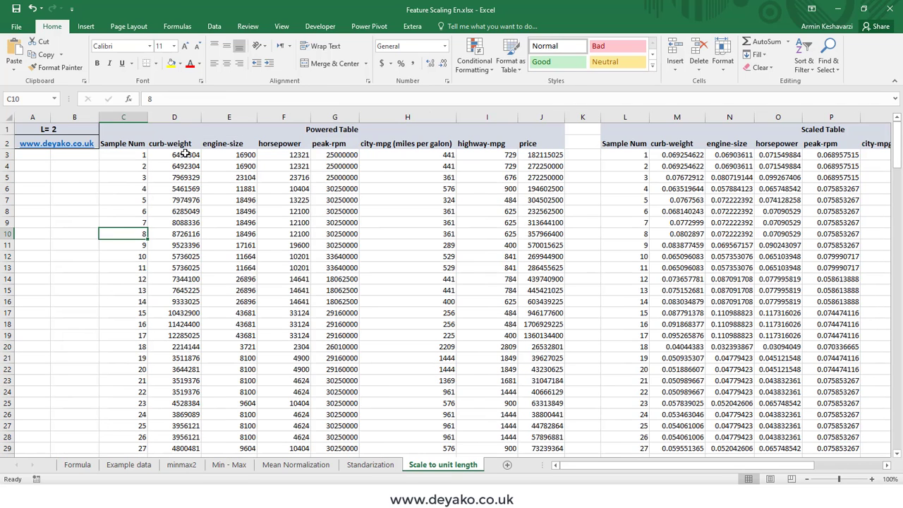
click(185, 154)
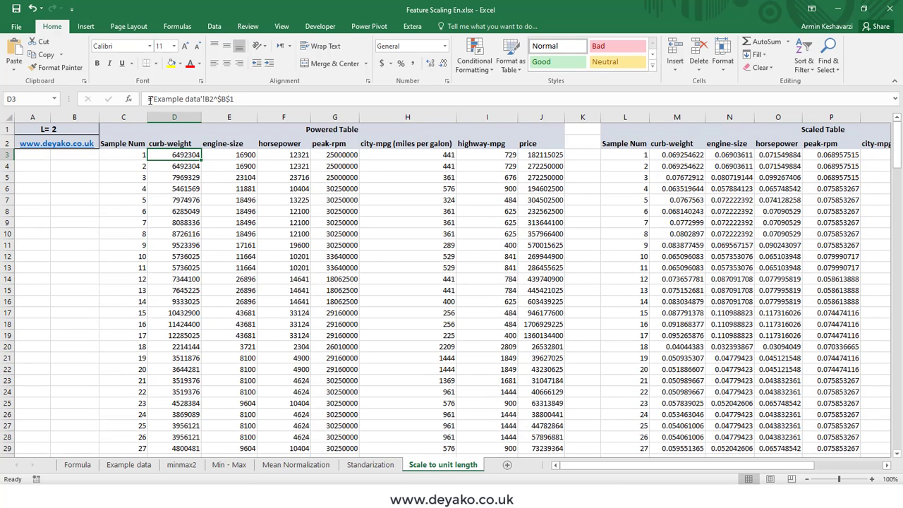
drag(151, 99, 235, 98)
Set the length exponent L in cell B1 to 3.
click(69, 130)
text(3)
key(Return)
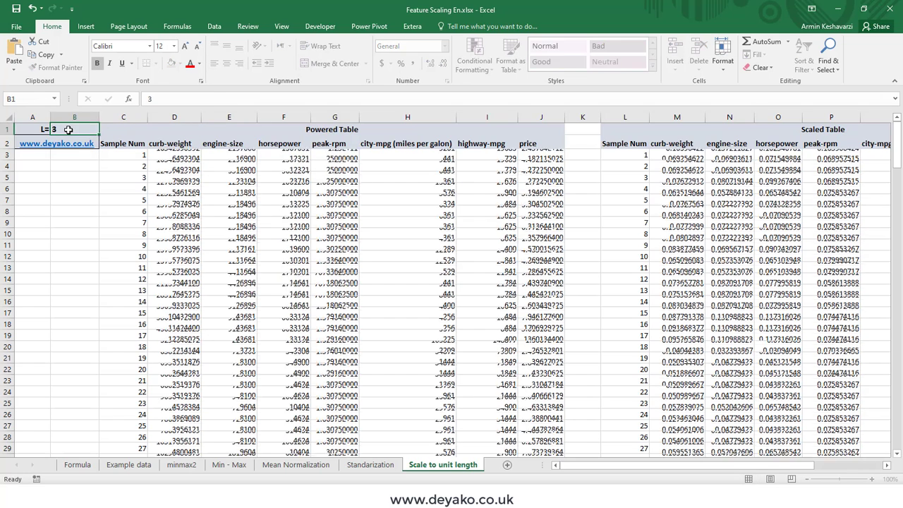
click(69, 129)
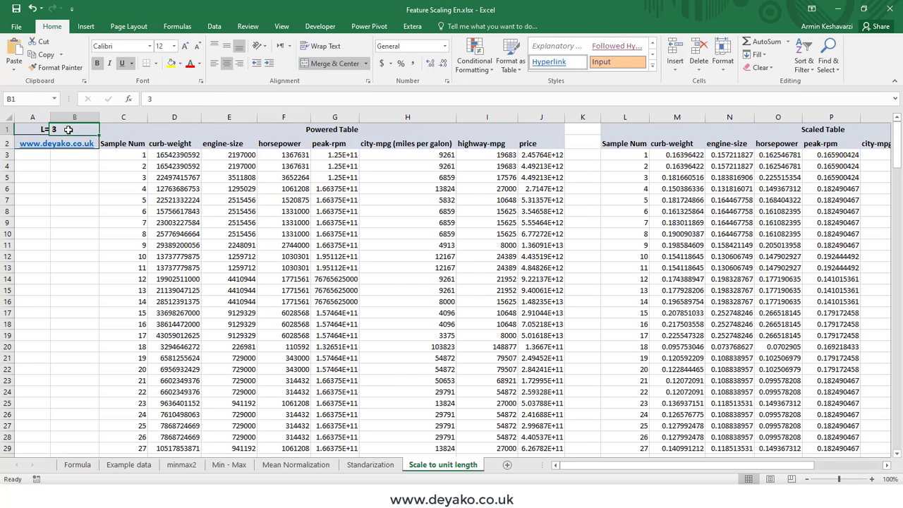
Examine the Powered Table formulas from curb-weight in D3 across to price, including how they use the exponent in B1.
click(190, 154)
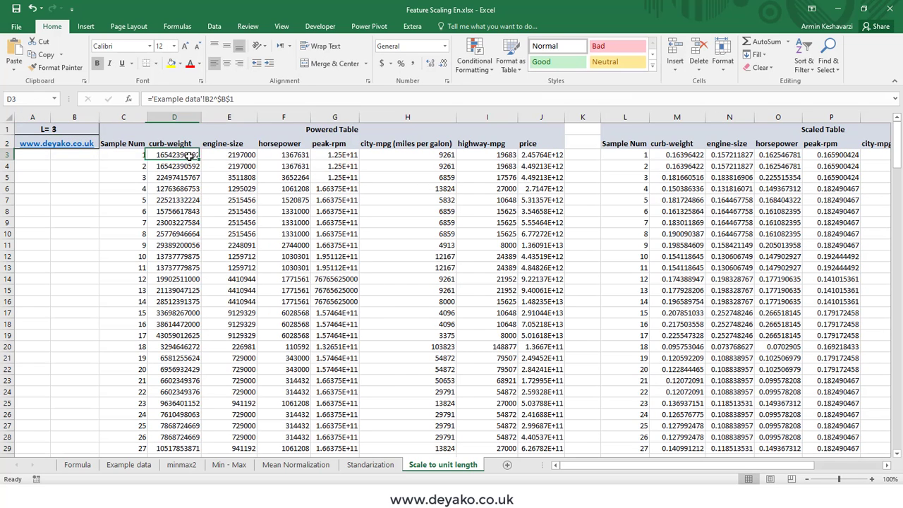
click(211, 99)
drag(211, 99, 150, 98)
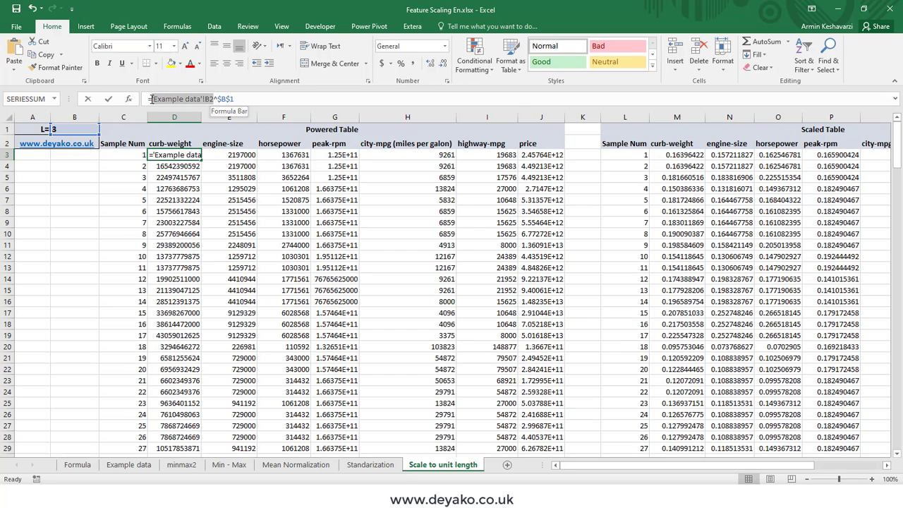
key(Escape)
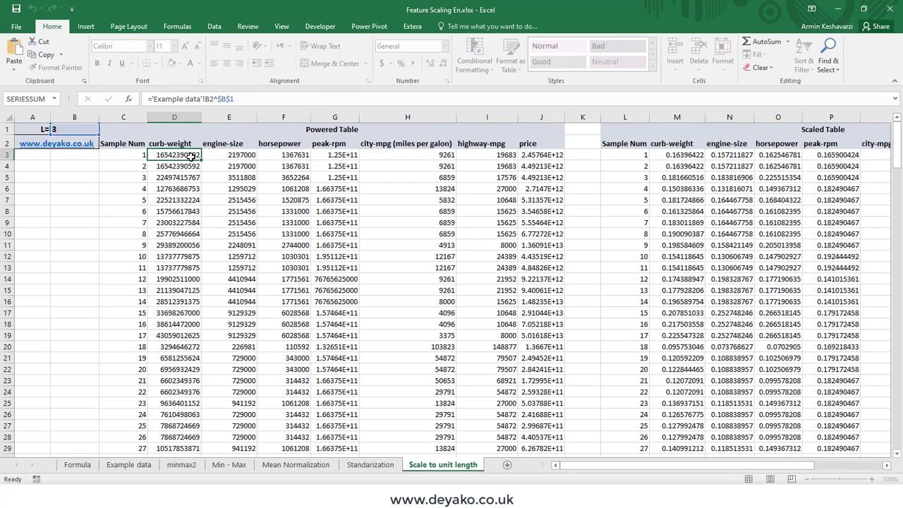
scroll(182, 158, down, 8)
scroll(182, 158, up, 8)
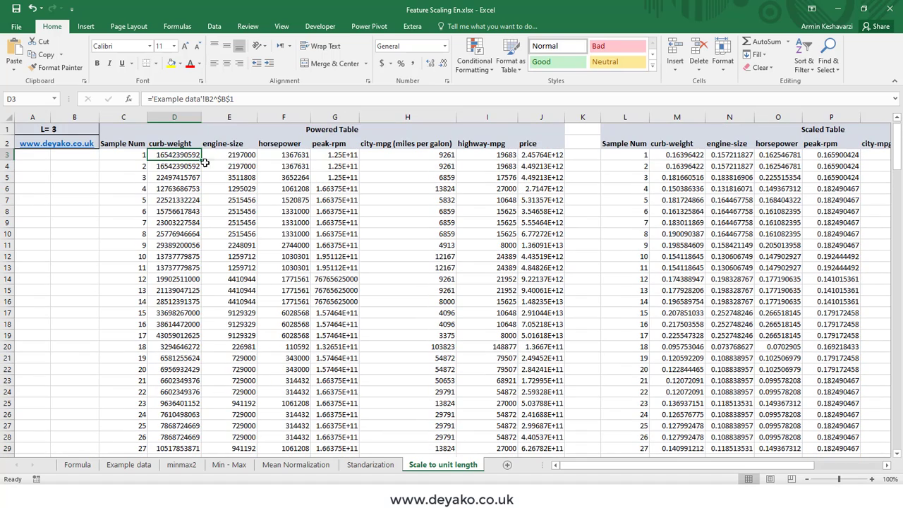
click(224, 166)
click(273, 165)
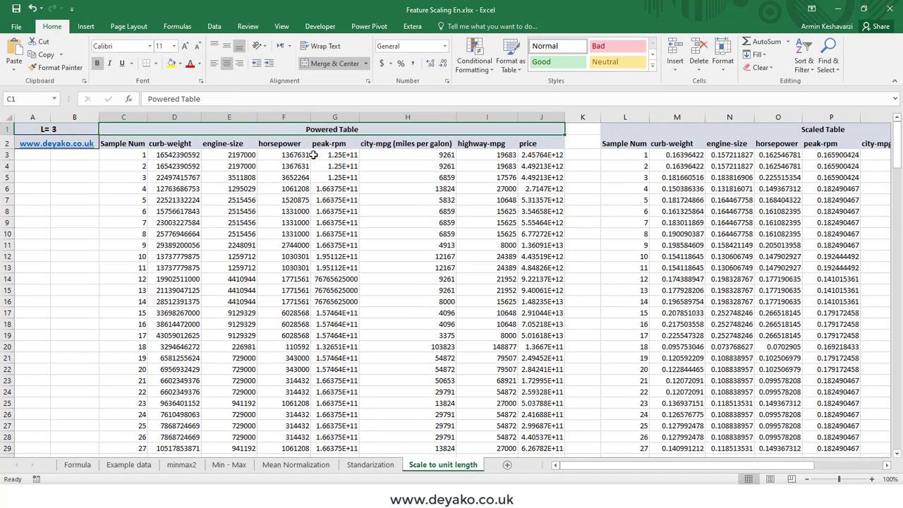
click(376, 176)
click(494, 177)
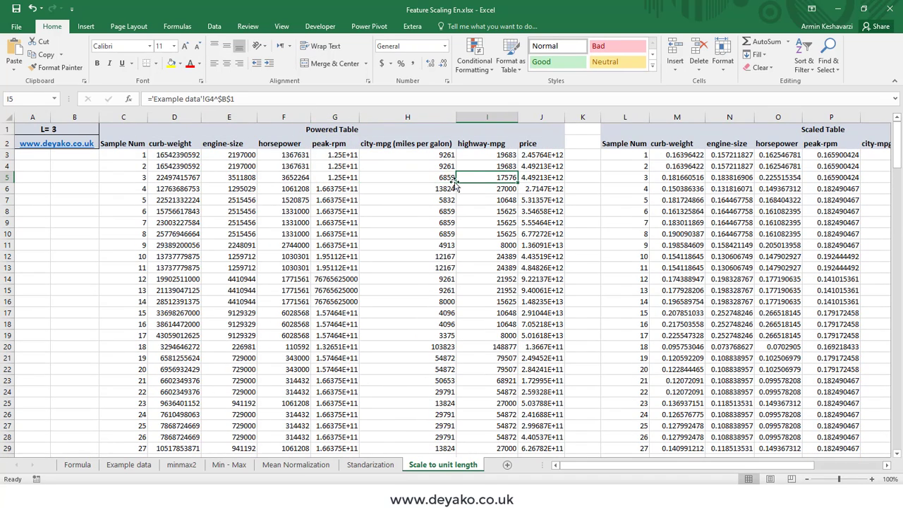
click(561, 178)
click(65, 130)
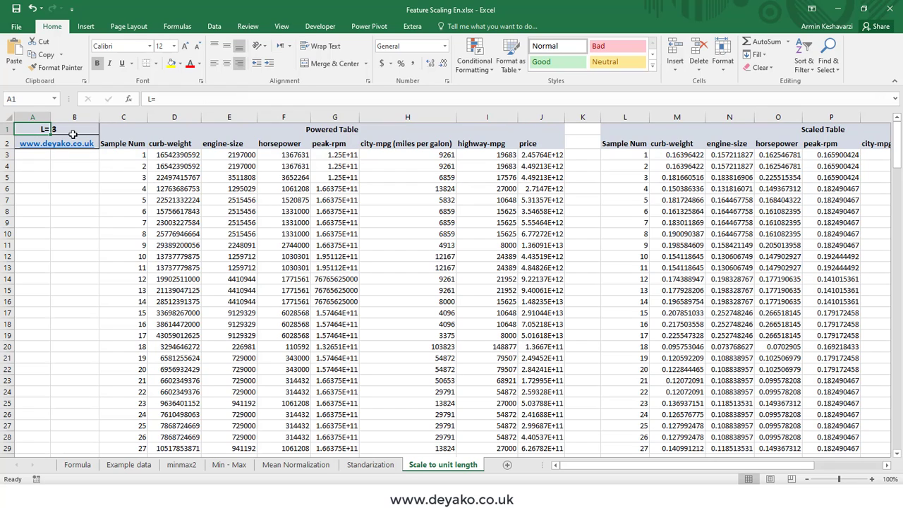
click(438, 244)
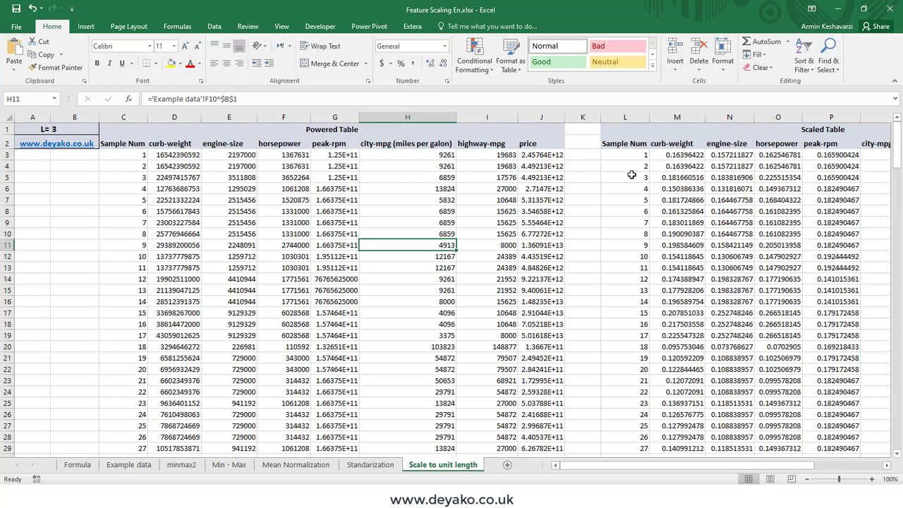
click(184, 155)
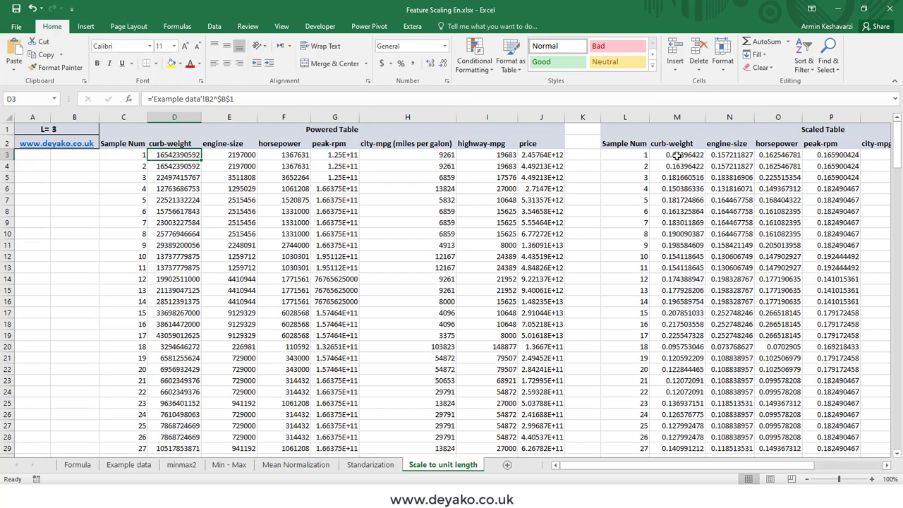
Examine the parts of the scaled curb-weight formula in M3 and look over the remaining Scaled Table columns.
click(681, 154)
drag(151, 99, 216, 98)
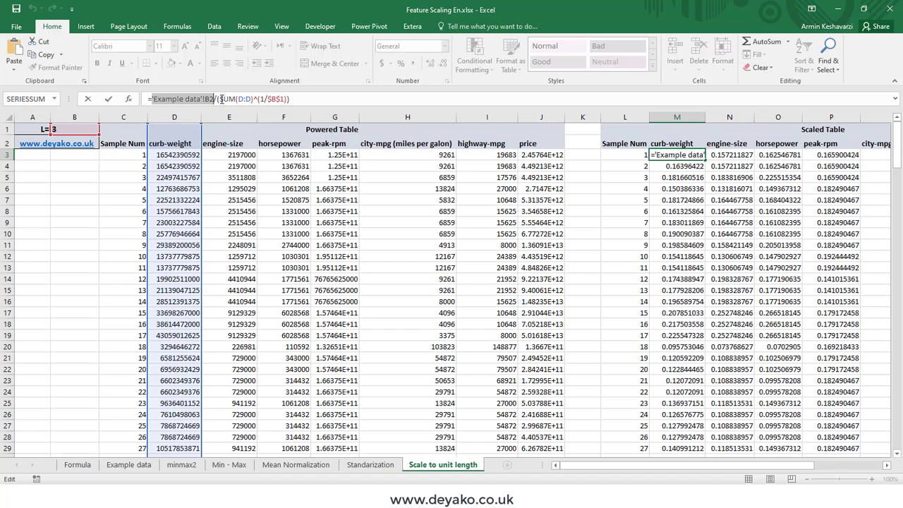
drag(220, 99, 255, 99)
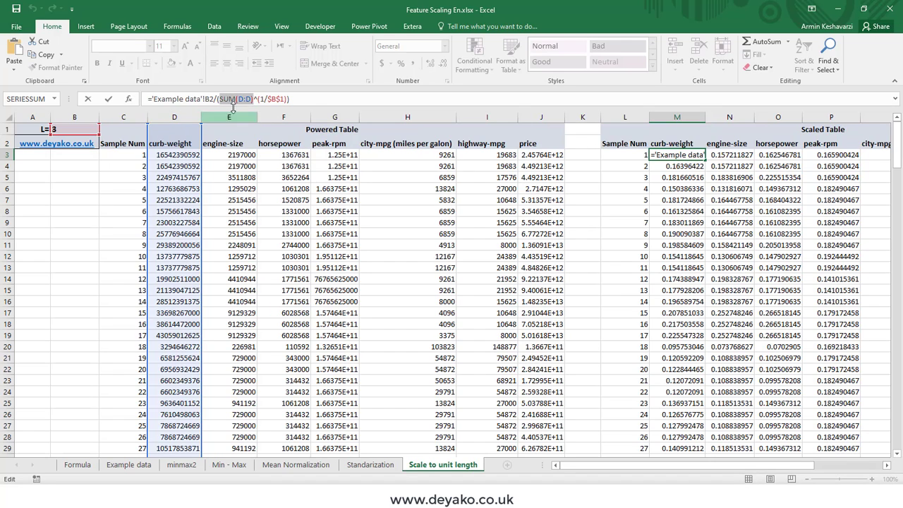
click(258, 99)
text(()
drag(261, 99, 287, 99)
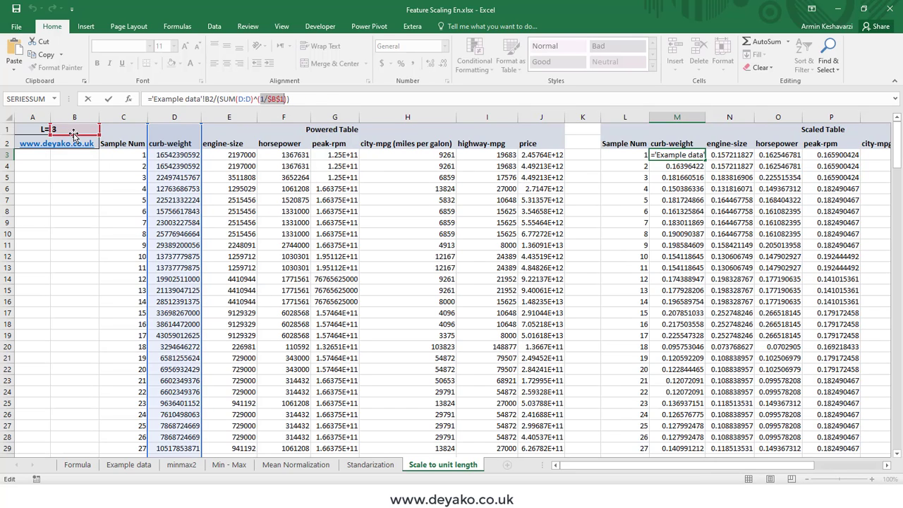
key(Return)
click(693, 155)
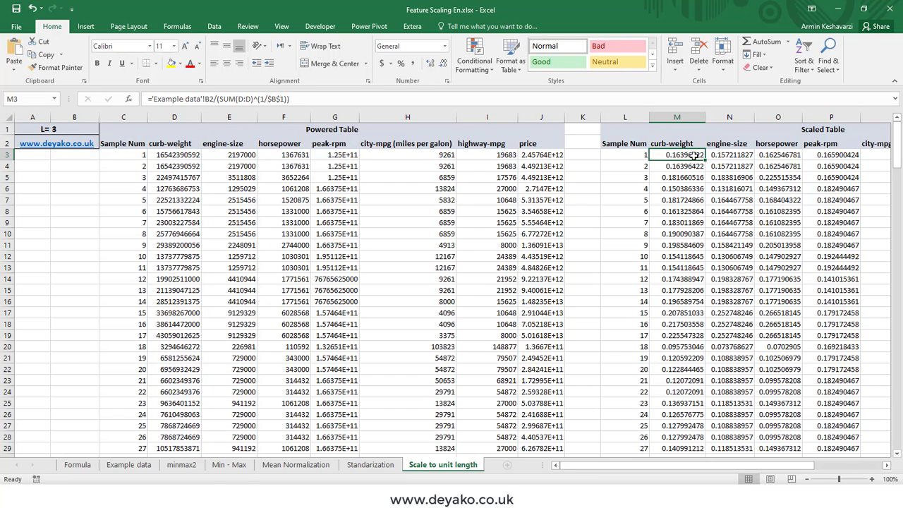
drag(594, 466, 676, 459)
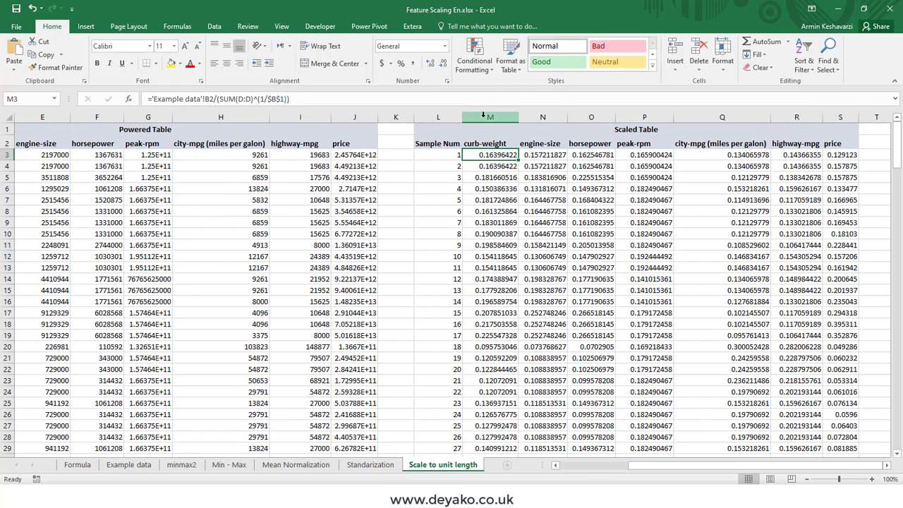
drag(642, 465, 575, 466)
Change the exponent L in cell B1 to 4.
click(75, 126)
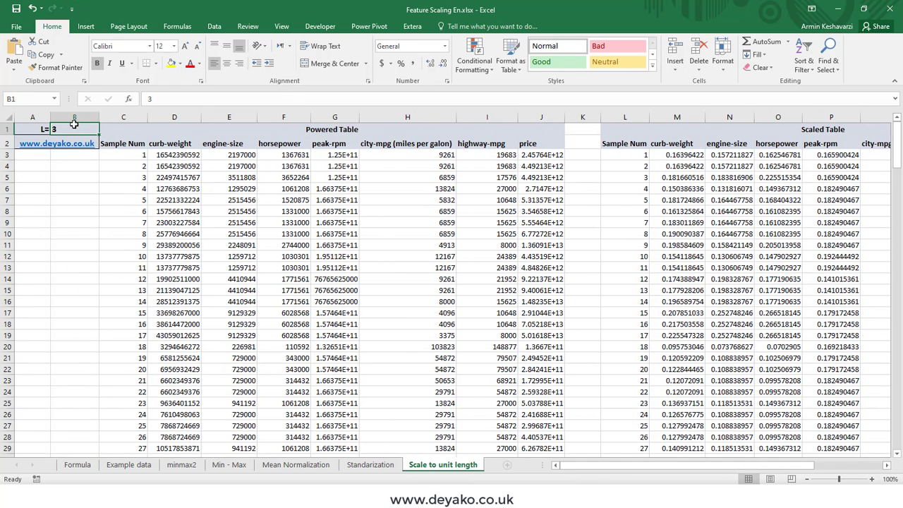
text(4)
key(Return)
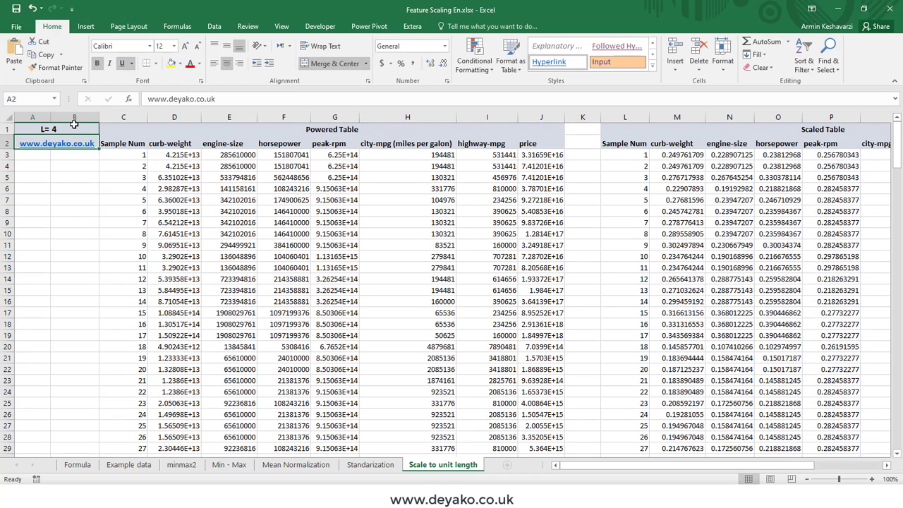
Change the exponent L in cell B1 to 5.
click(74, 125)
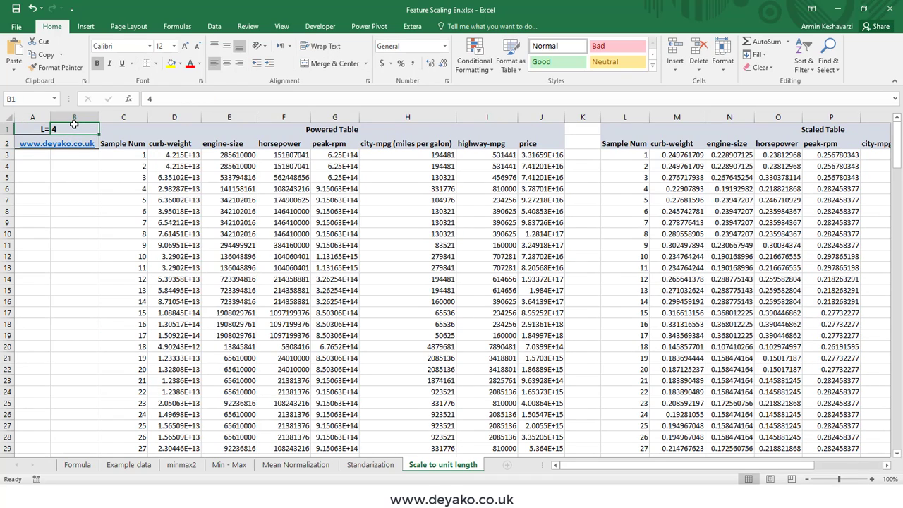
text(4)
key(BackSpace)
text(5)
key(Return)
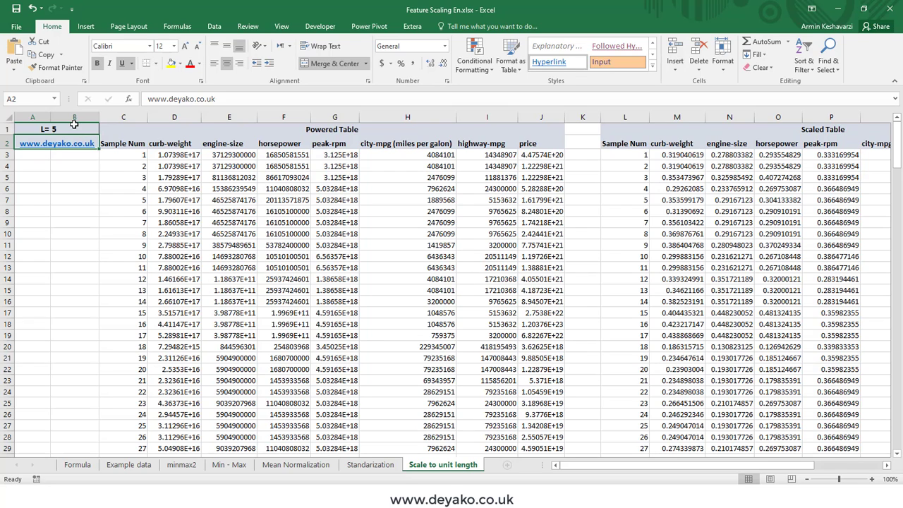
Review the Min - Max, Mean Normalization, Standarization and Scale to unit length formulas on the Formula sheet.
click(77, 465)
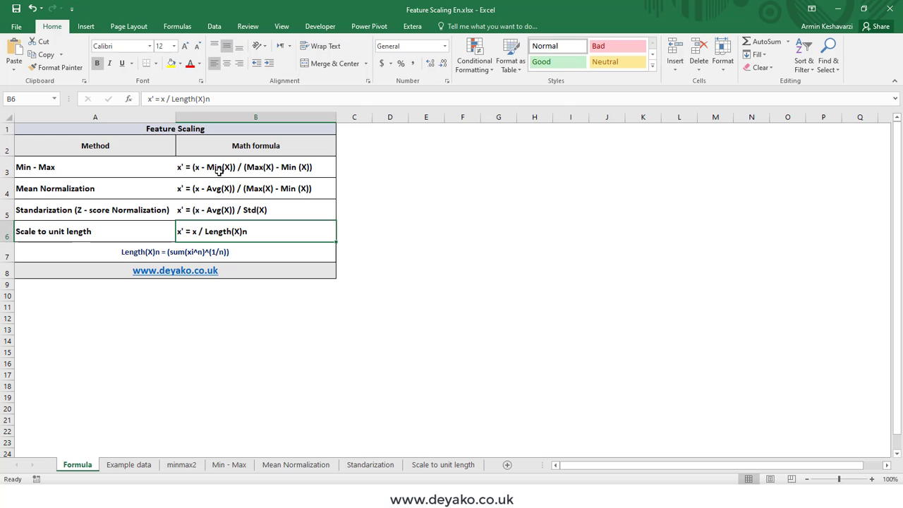
click(218, 170)
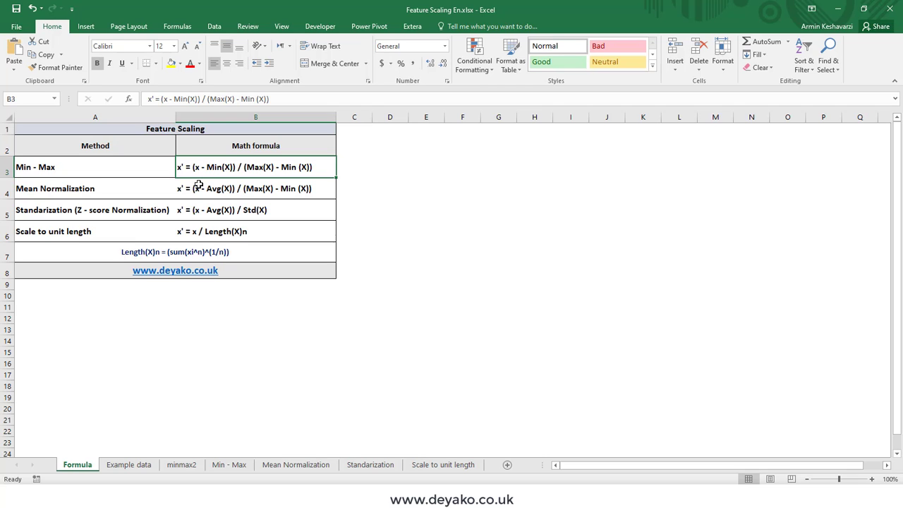
click(199, 185)
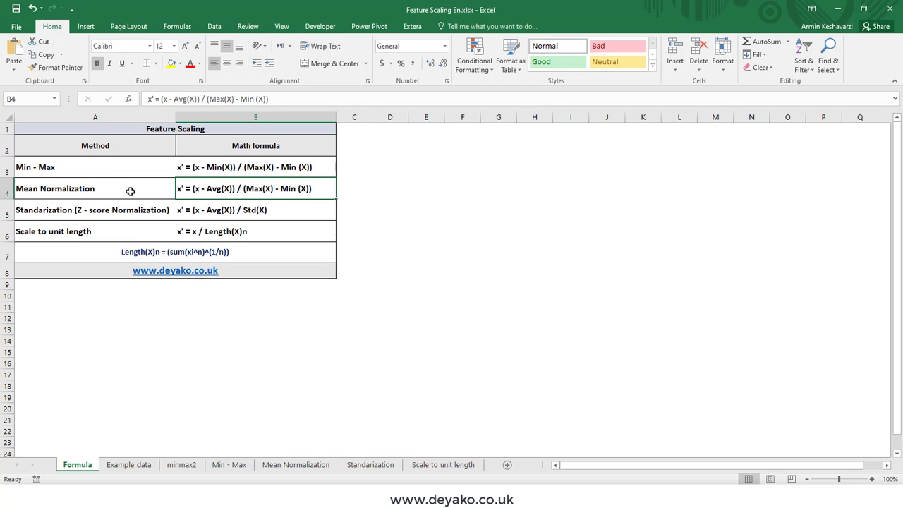
drag(140, 210, 194, 210)
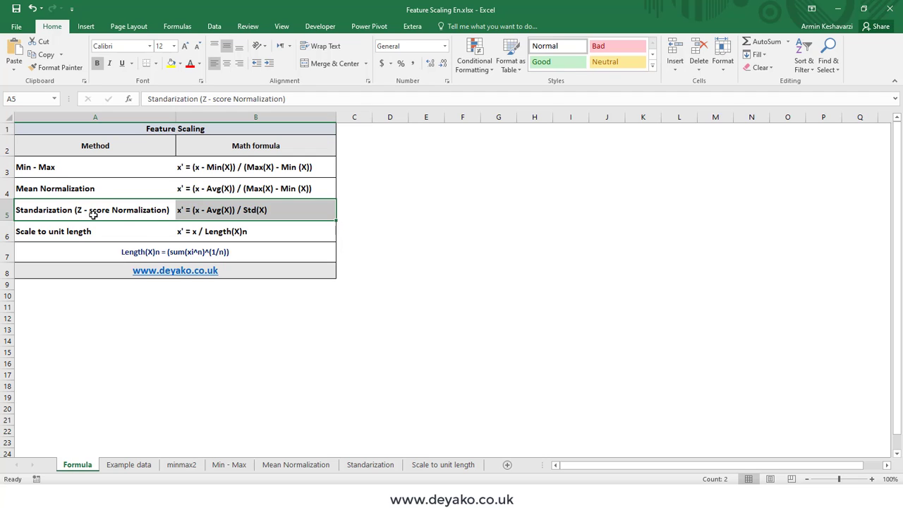
click(240, 209)
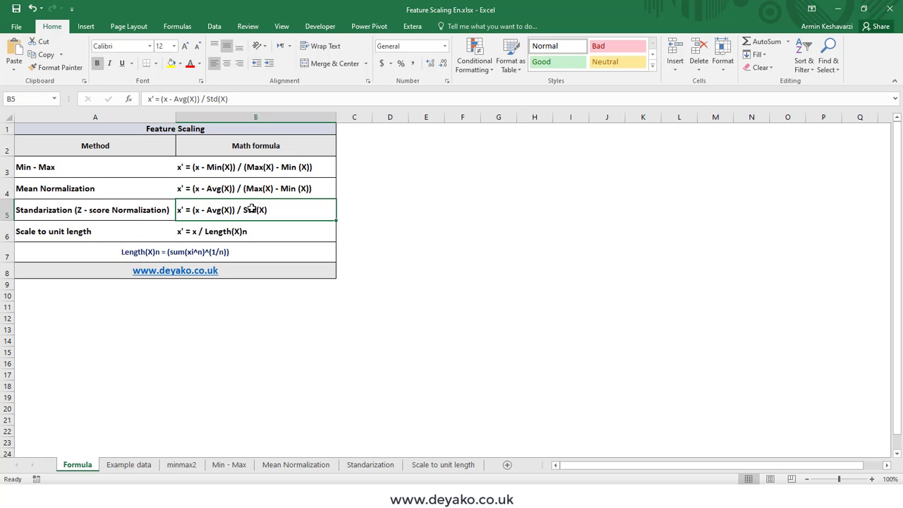
click(235, 175)
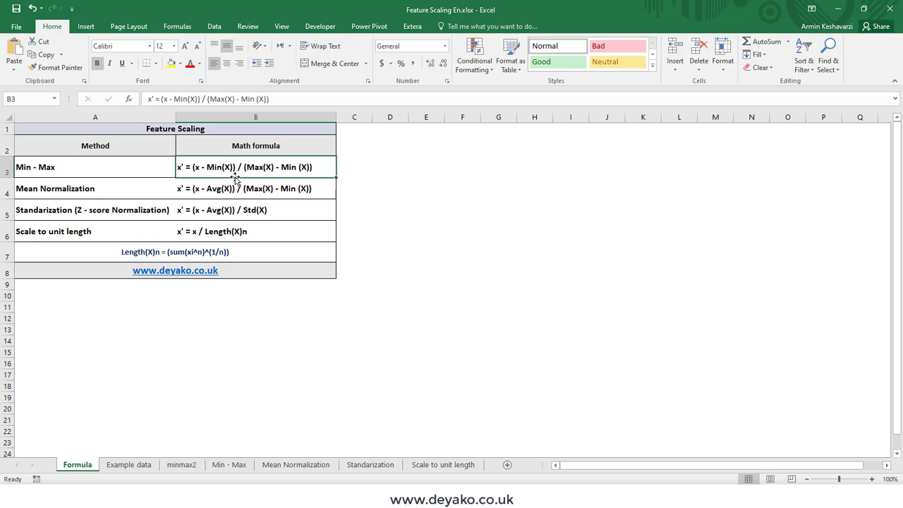
click(235, 183)
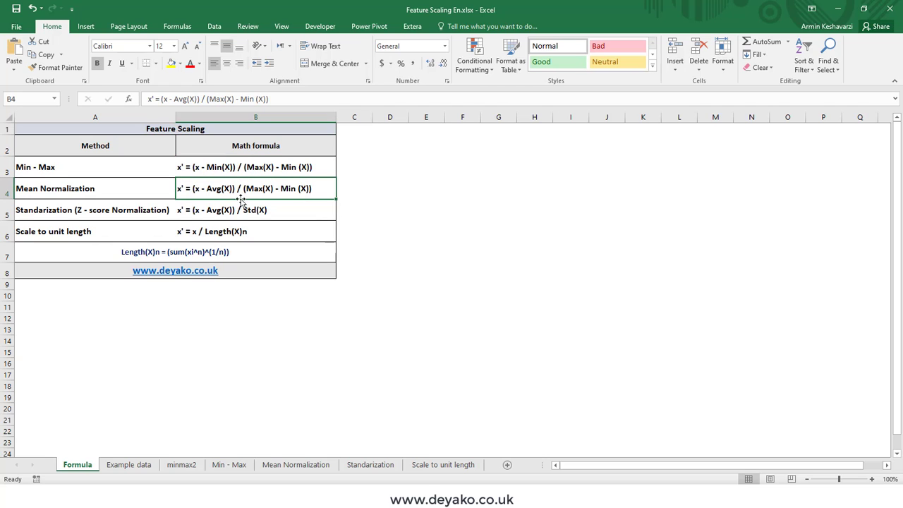
click(245, 210)
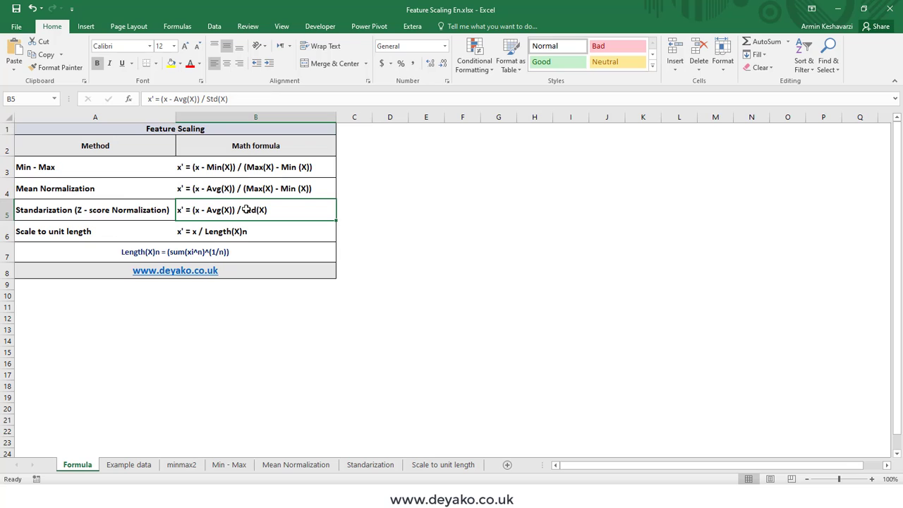
click(239, 232)
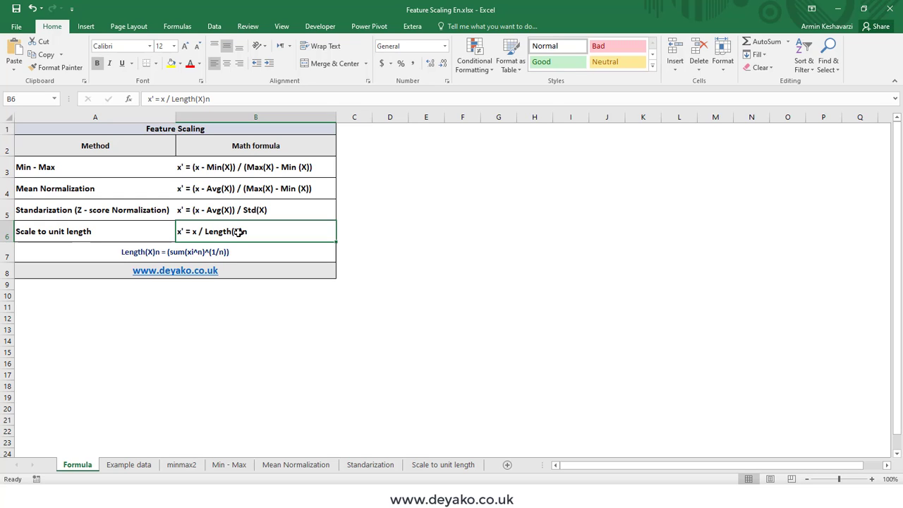
key(Up)
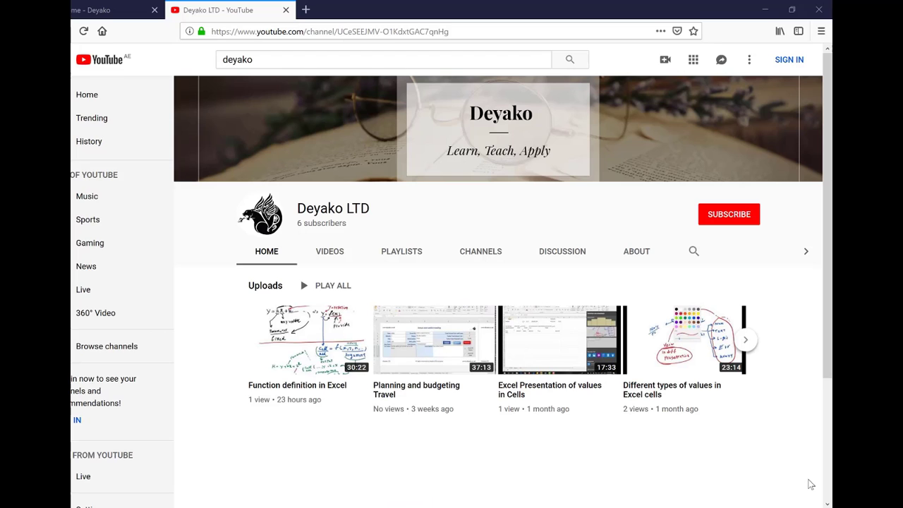
Show the Deyako website home page in the browser and view its Shop by Category section.
key(ctrl+shift+Tab)
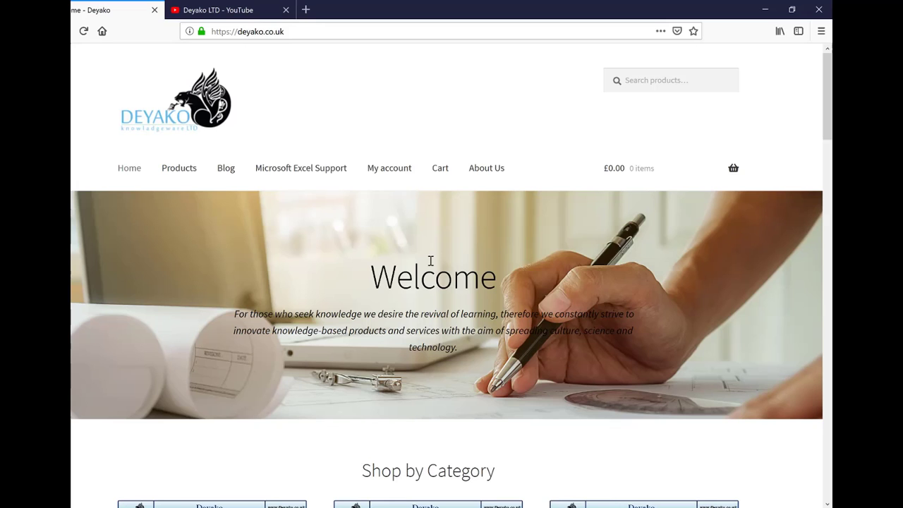
scroll(431, 261, down, 6)
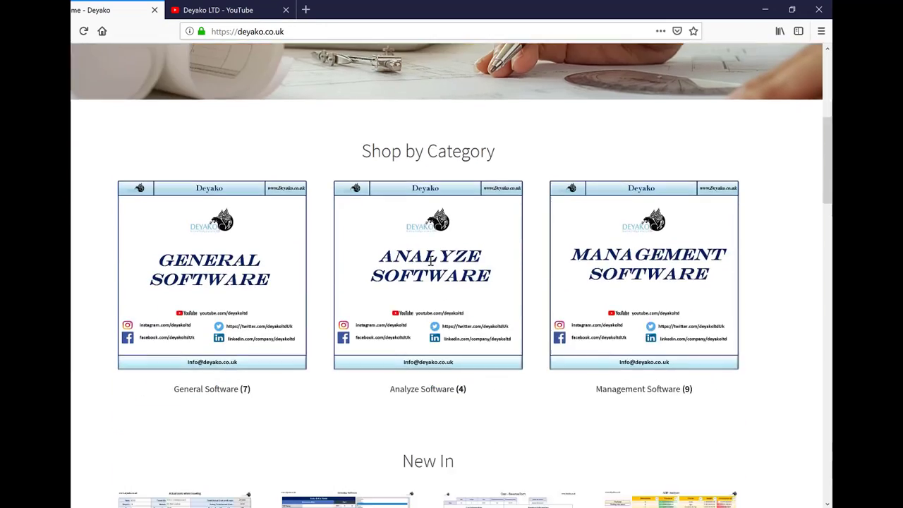